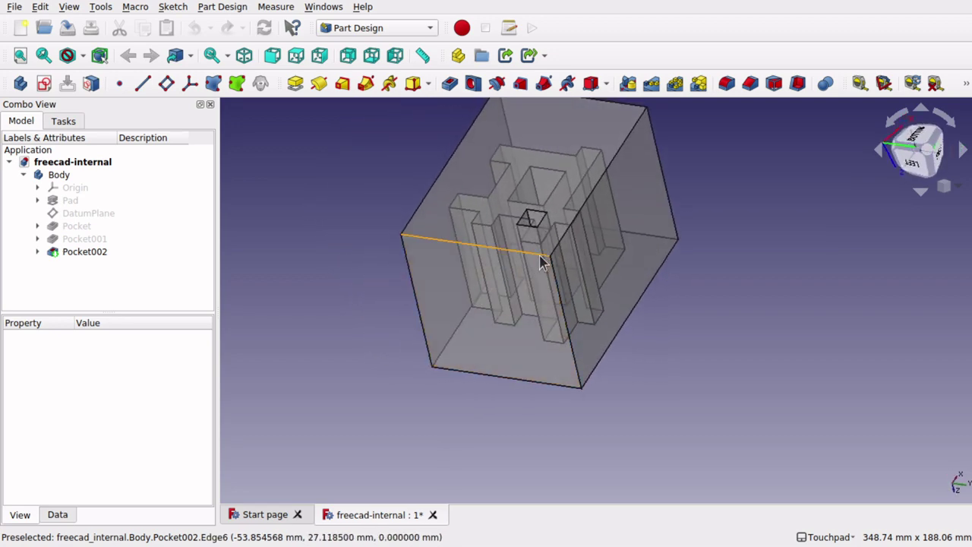
Step: Examine the transparent block and its internal pockets from several sides
alt+drag(614, 243, 549, 250)
alt+drag(678, 242, 697, 191)
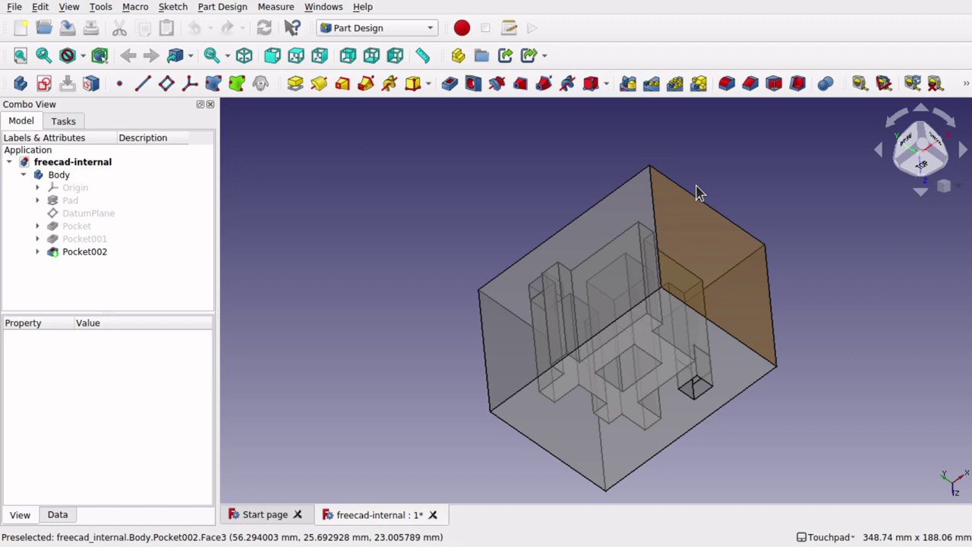
alt+drag(697, 193, 703, 228)
alt+drag(742, 202, 607, 258)
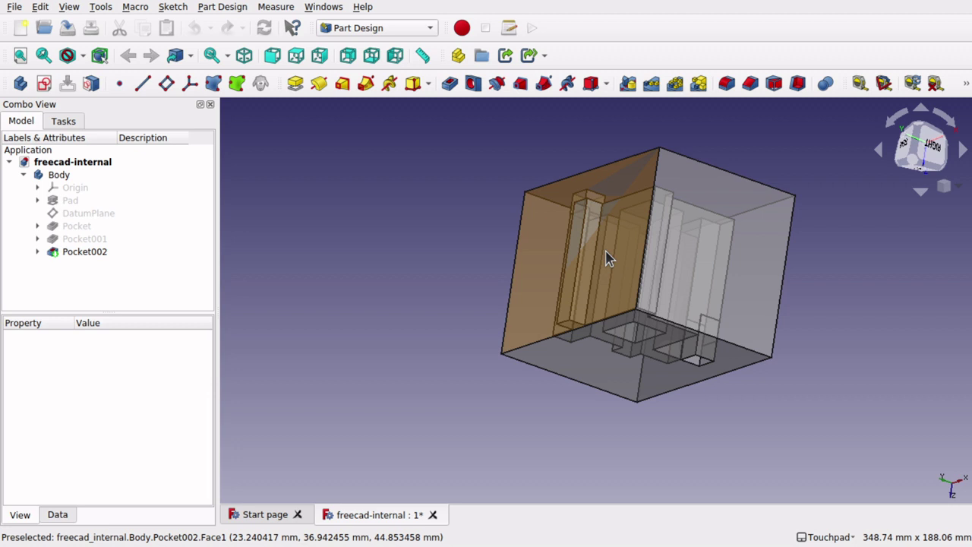
alt+drag(508, 256, 577, 206)
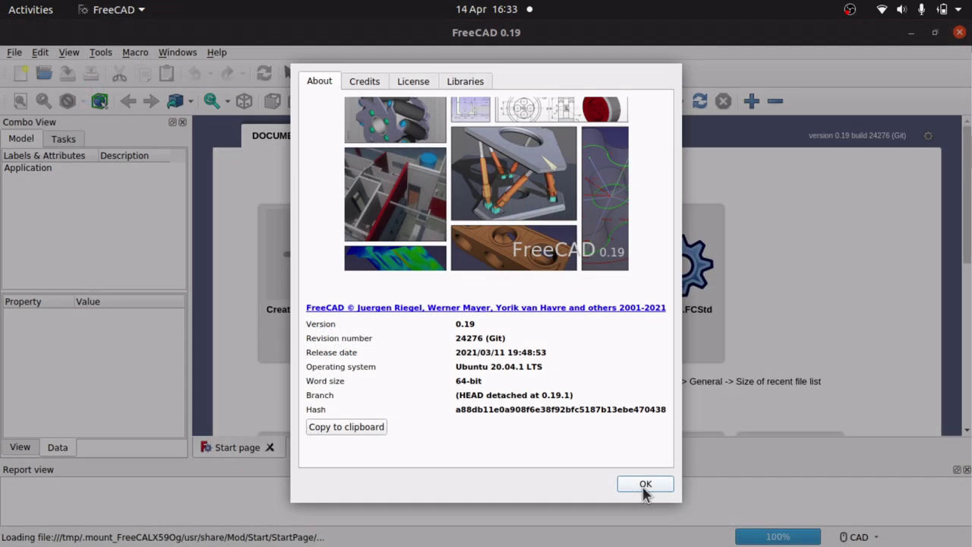
Step: Create a new empty document and switch to the Part Design workbench
click(644, 485)
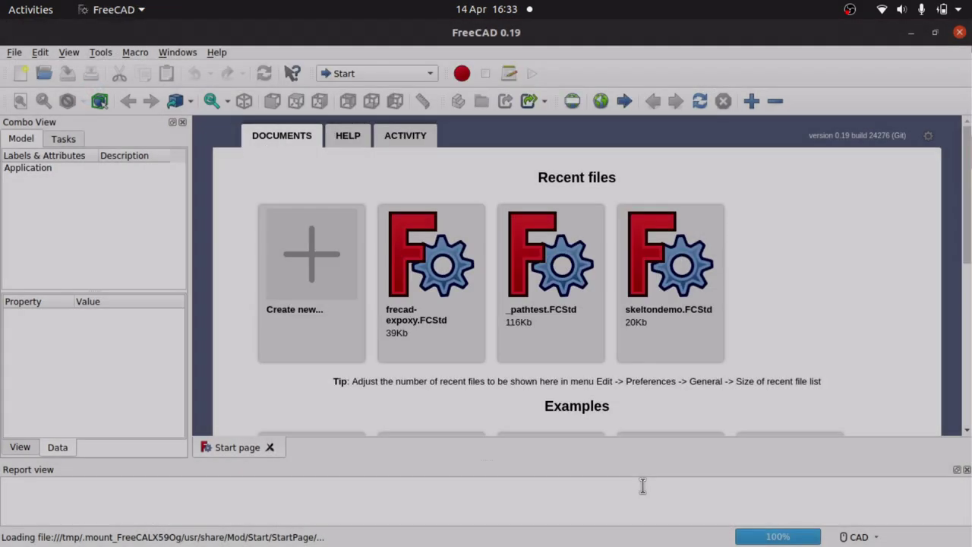
click(342, 289)
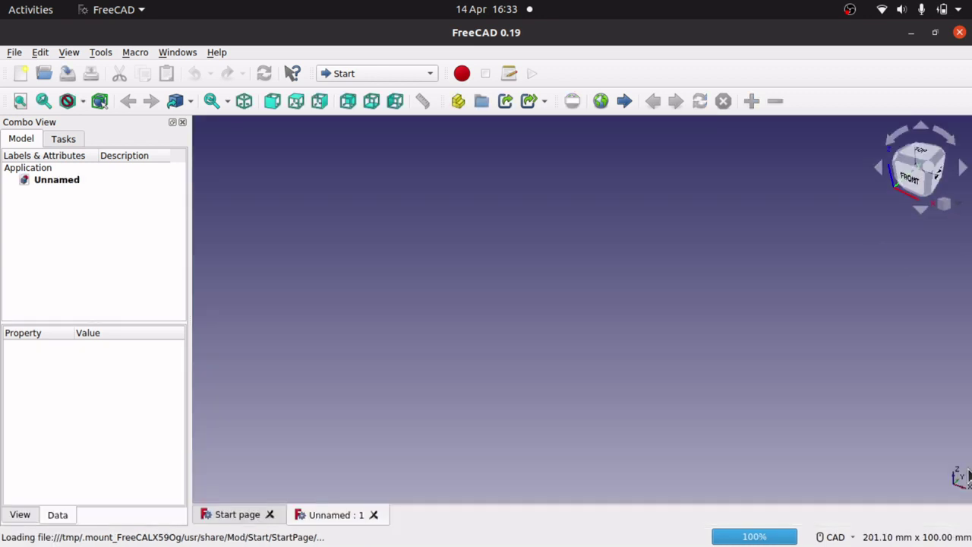
click(967, 469)
click(388, 74)
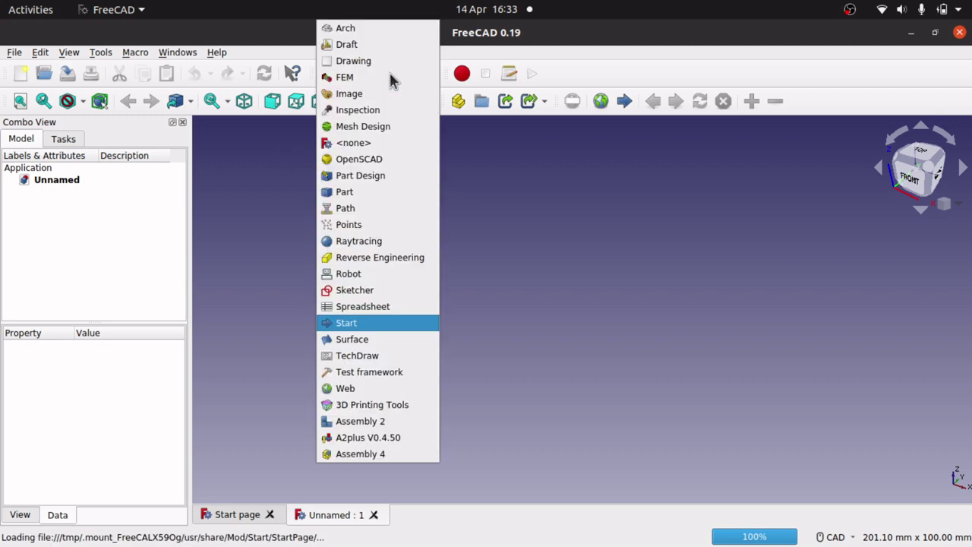
click(380, 174)
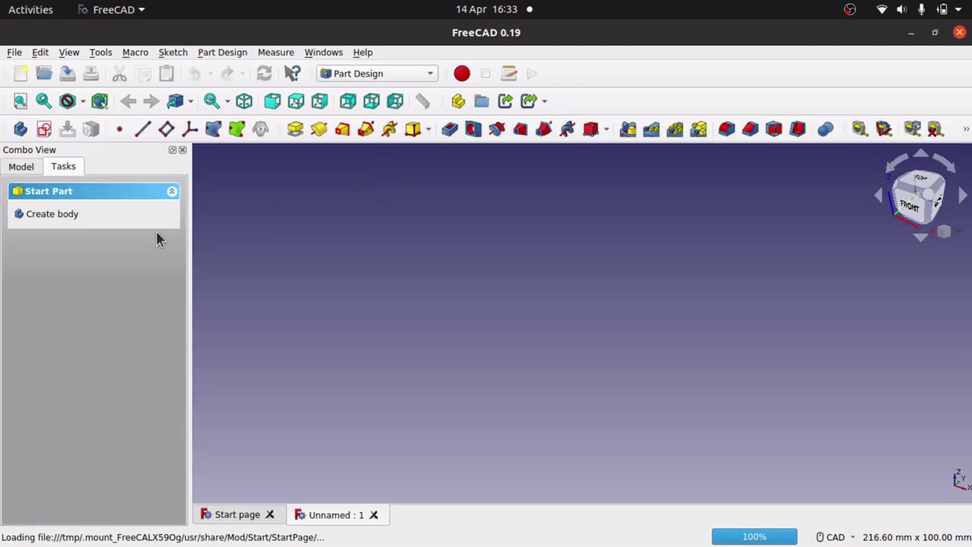
Step: Create a body and start a new sketch on its XY base plane
click(53, 219)
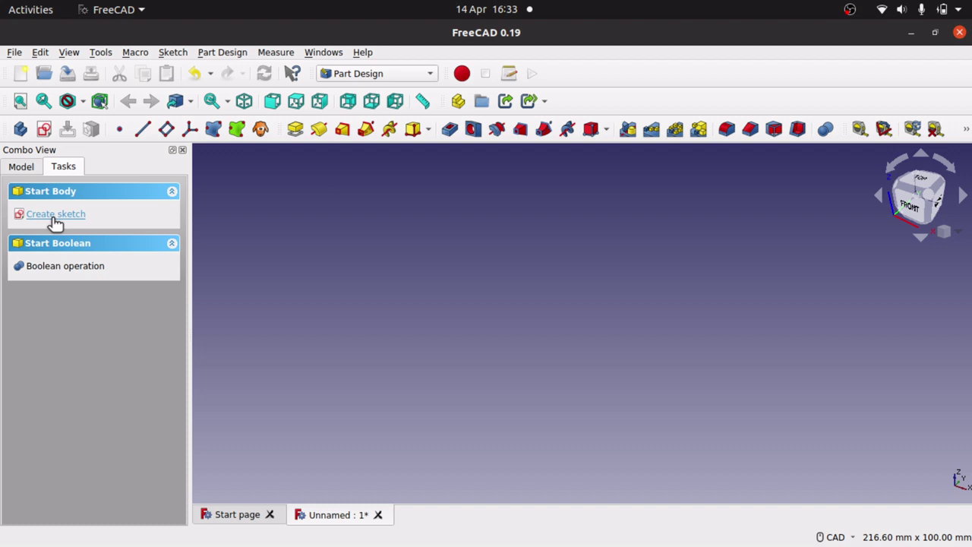
click(54, 218)
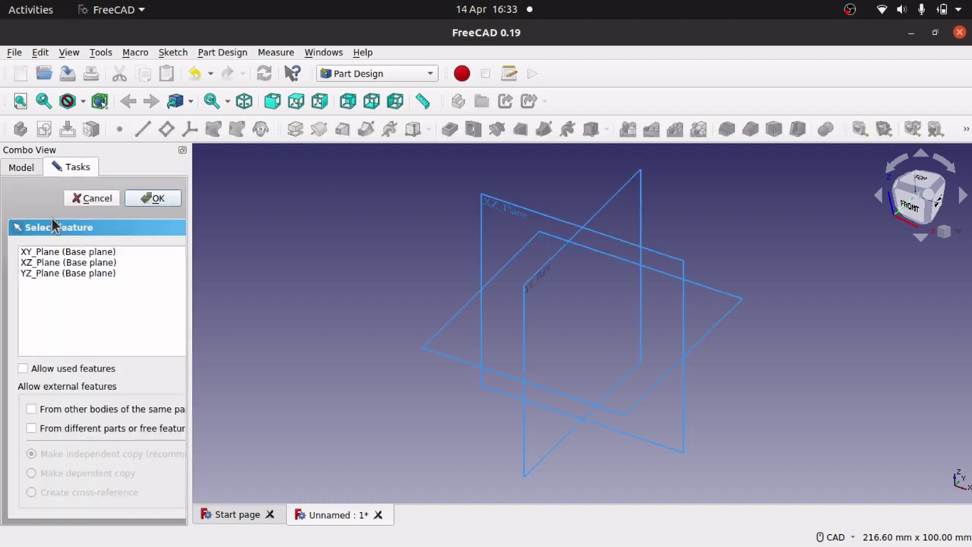
click(76, 254)
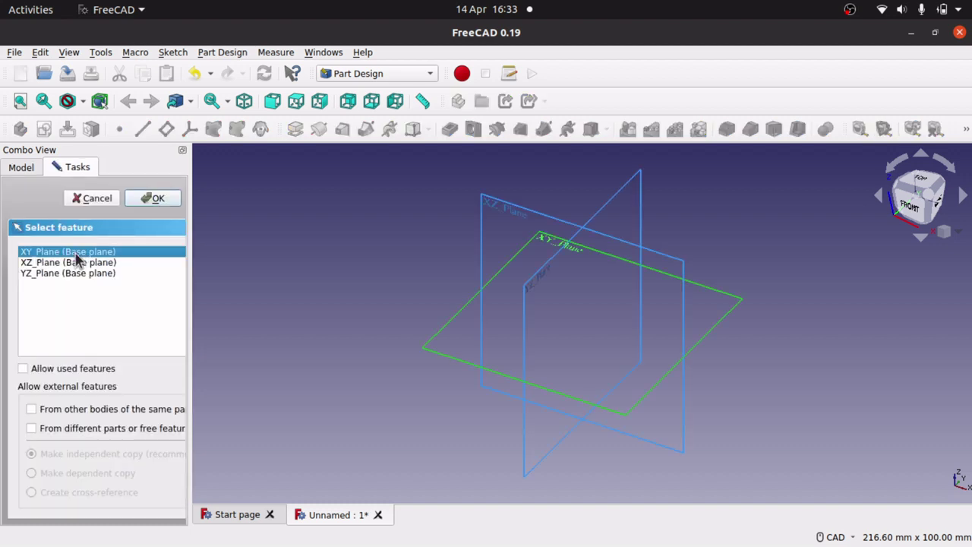
click(155, 199)
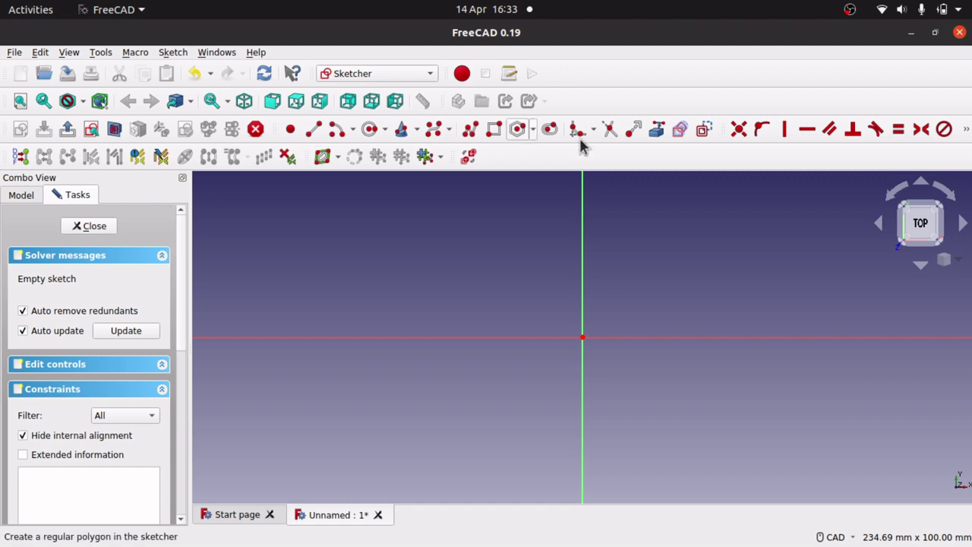
Step: Sketch a rectangle about 88 by 68 mm enclosing the origin and close the sketch
click(493, 129)
click(427, 229)
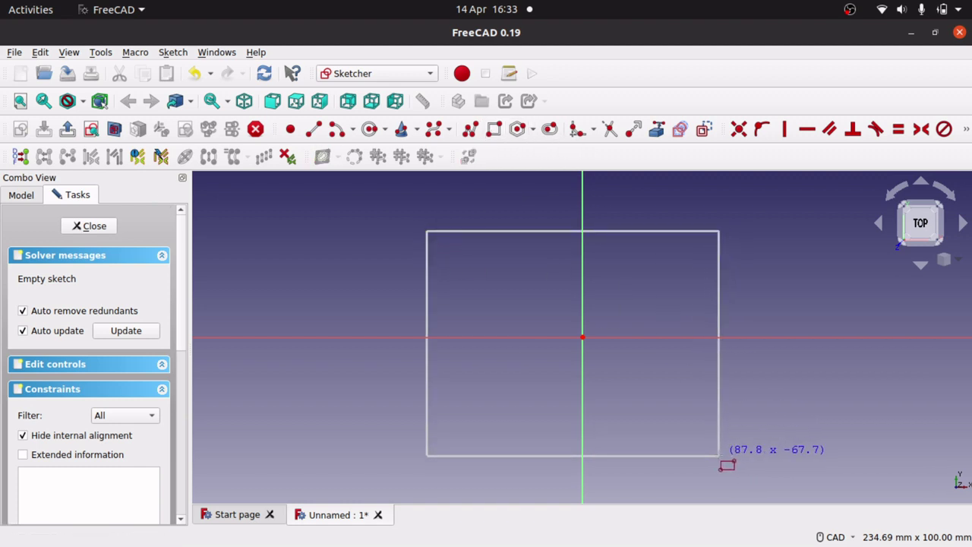
click(719, 455)
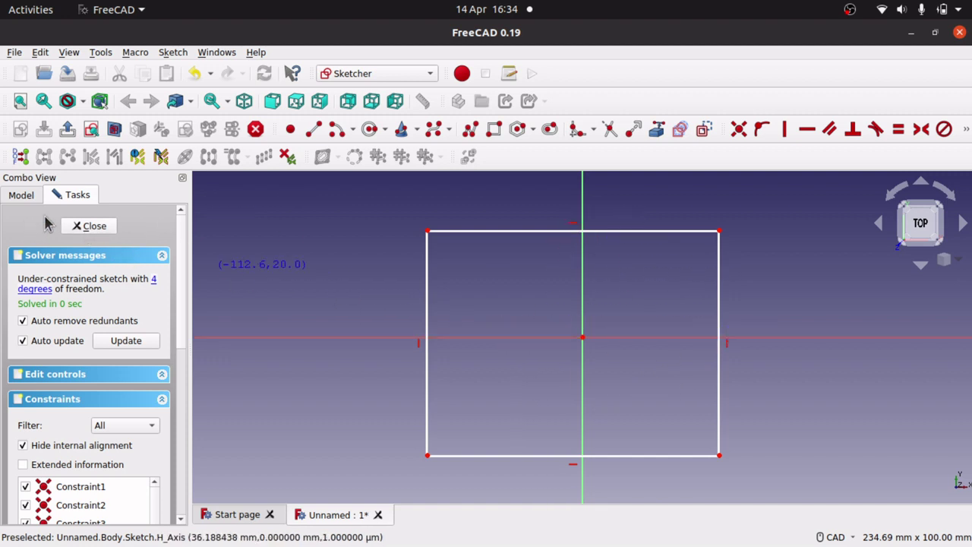
click(97, 230)
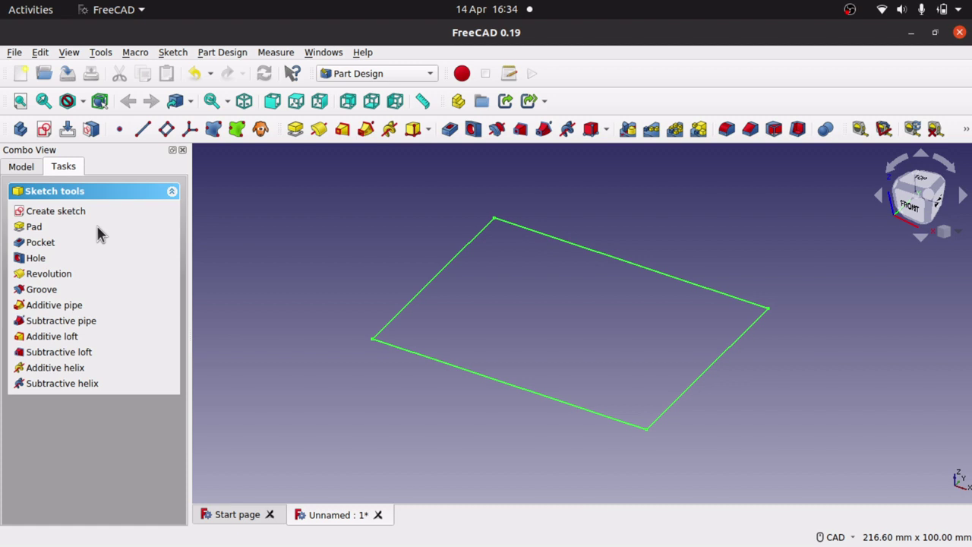
Step: Pad the rectangle sketch to a length of 50 mm
click(33, 228)
text(50)
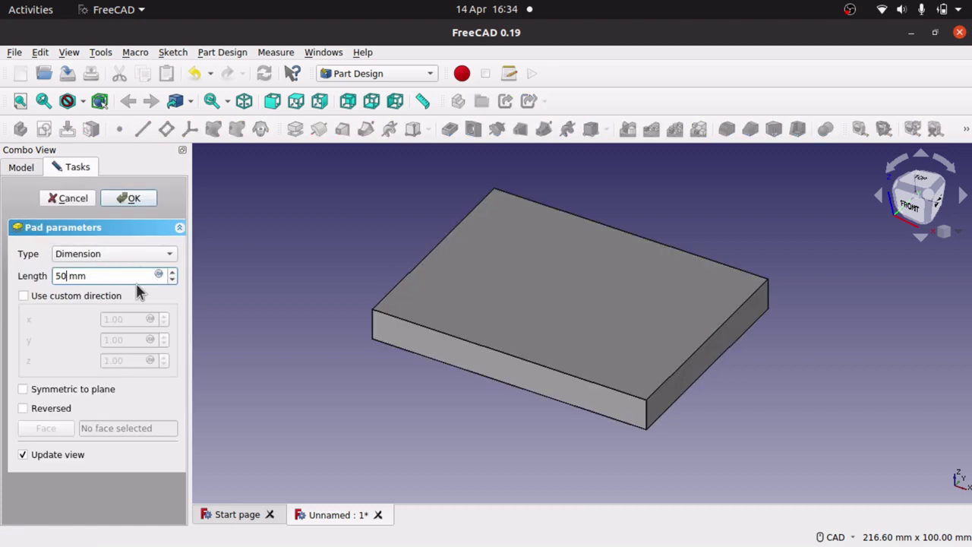
click(73, 363)
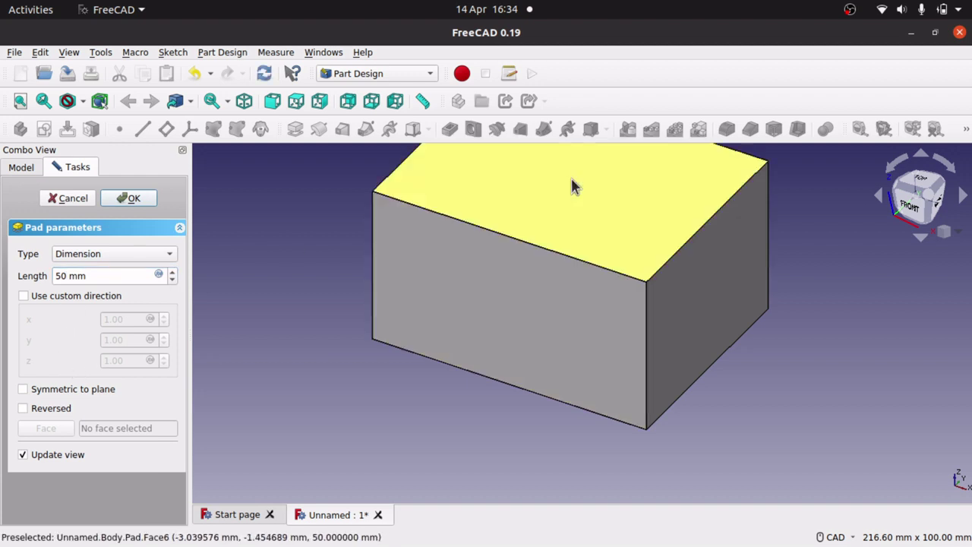
click(141, 198)
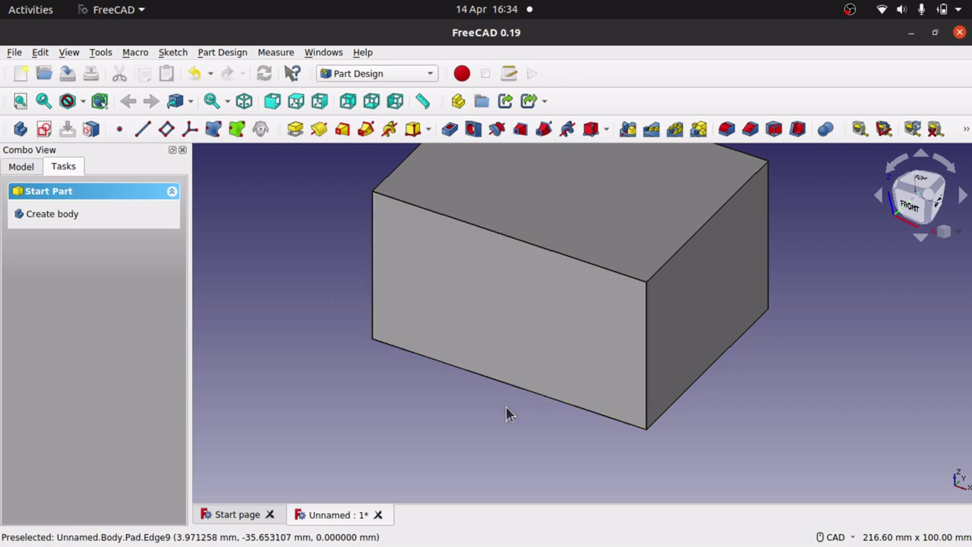
key(Down)
key(Down)
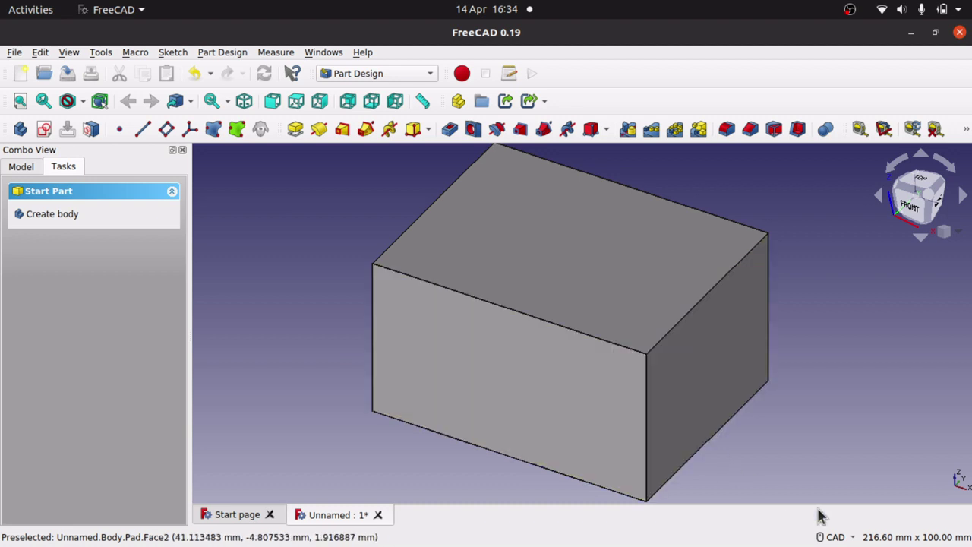
Step: Set the 3D navigation style to Touchpad
click(852, 537)
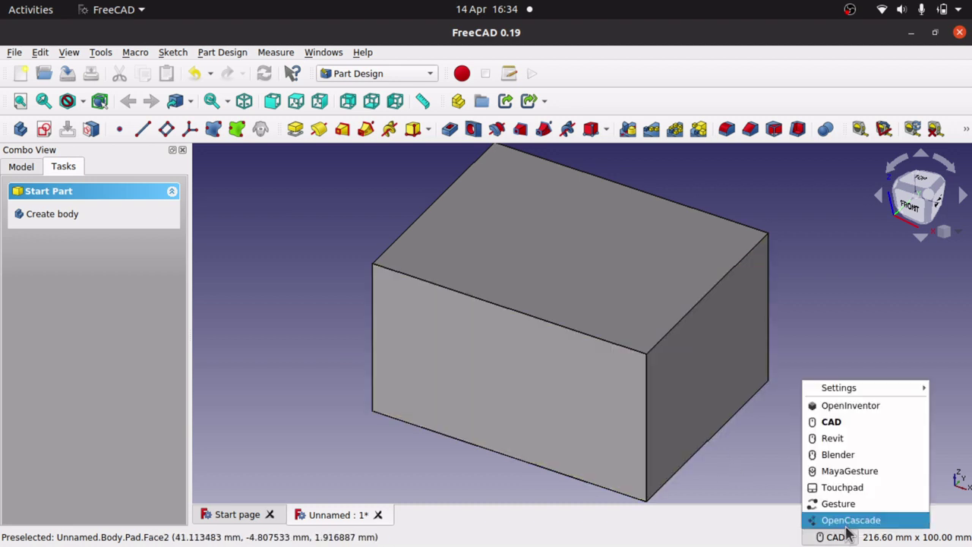
click(847, 486)
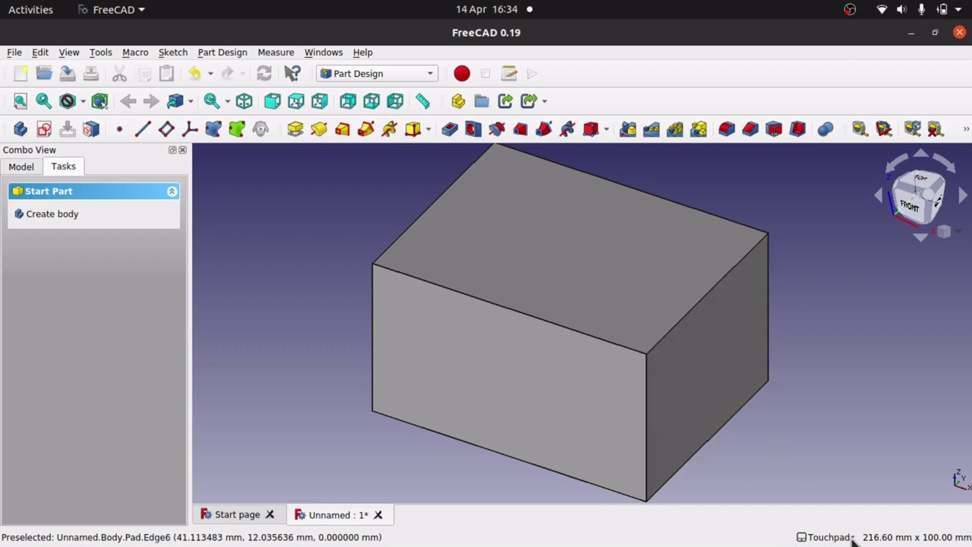
click(820, 537)
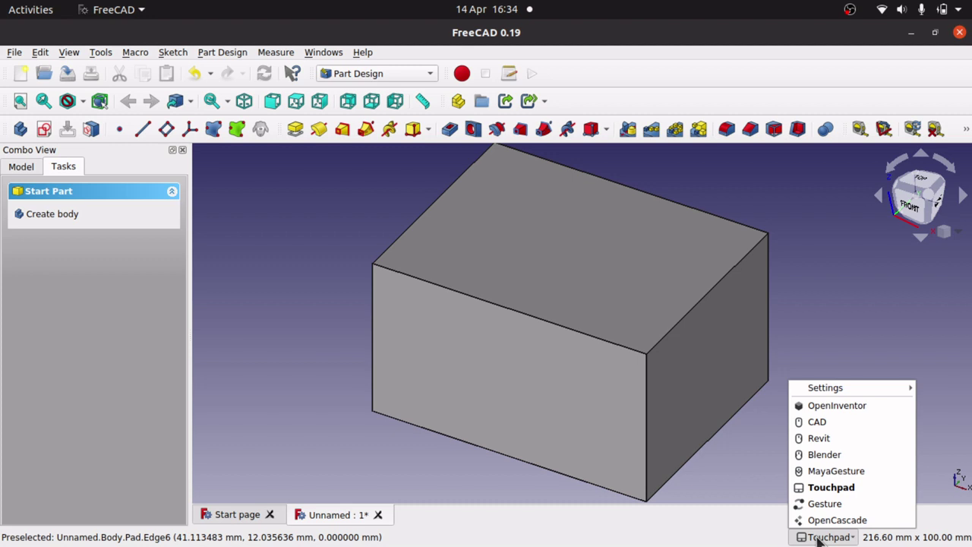
click(820, 536)
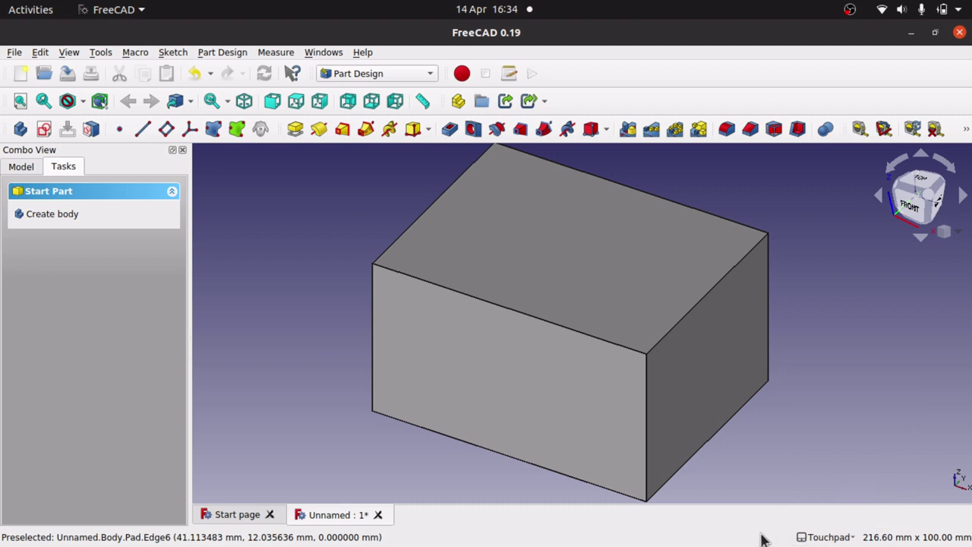
mouse_move(801, 536)
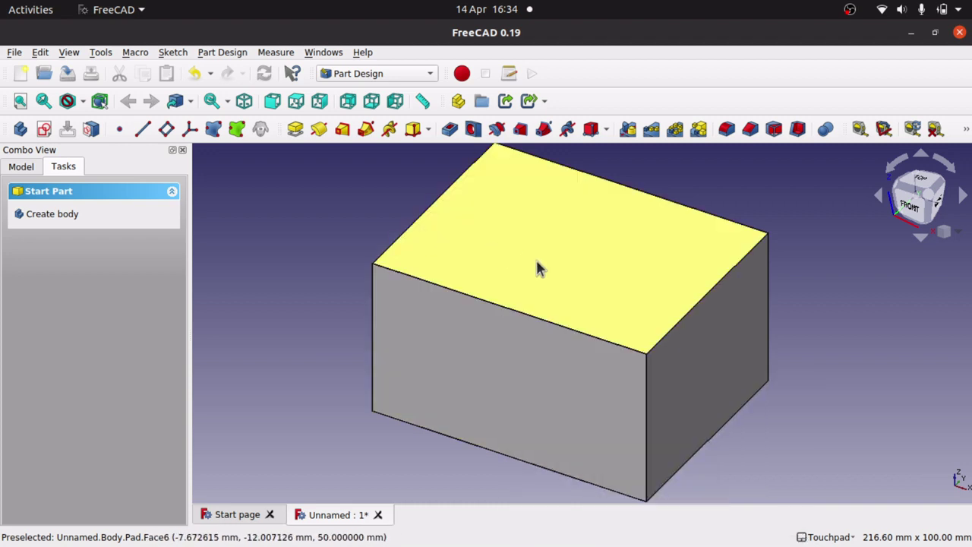
Step: Start a new sketch on the top face of the block
alt+drag(529, 228, 544, 255)
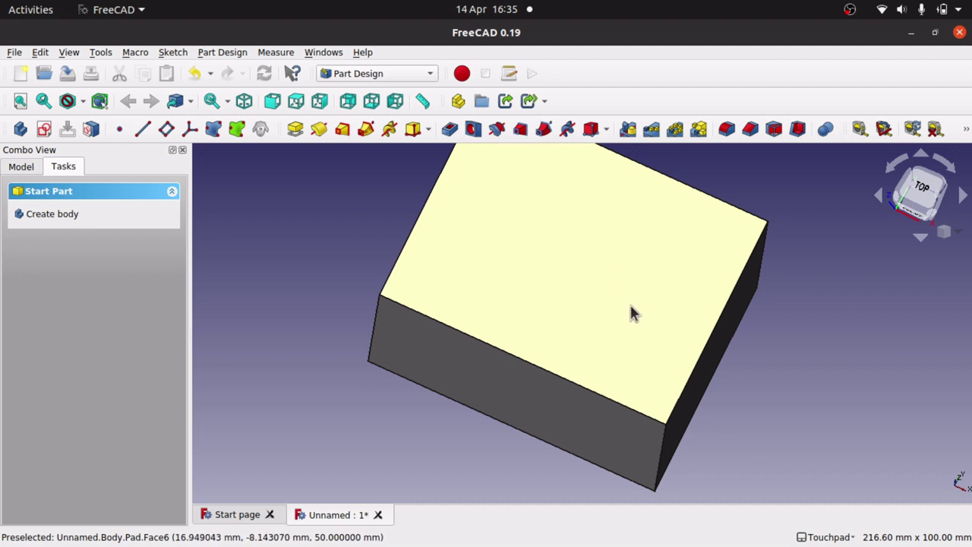
mouse_move(657, 315)
alt+mouse_down()
mouse_move(643, 281)
mouse_move(676, 269)
mouse_move(688, 276)
mouse_move(686, 297)
mouse_move(653, 315)
alt+mouse_up()
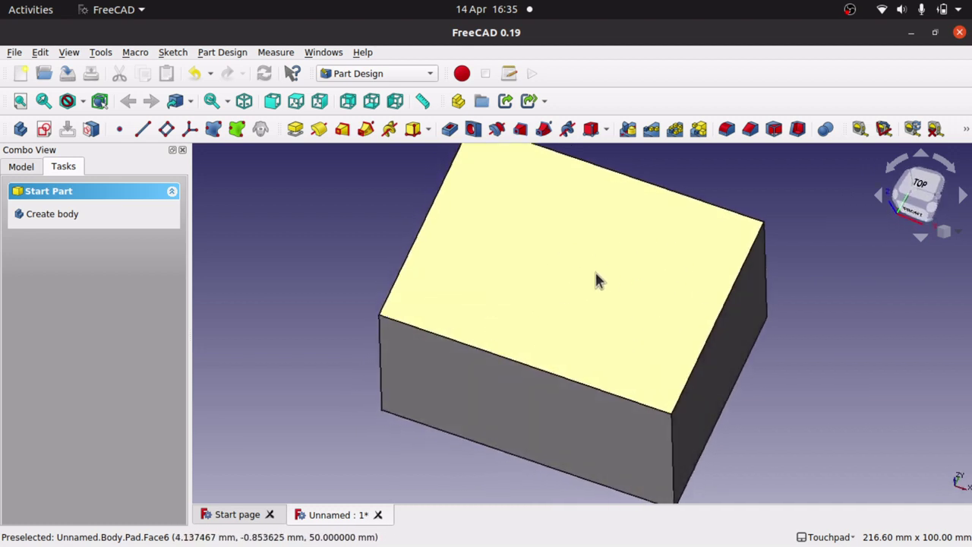
alt+drag(532, 365, 573, 368)
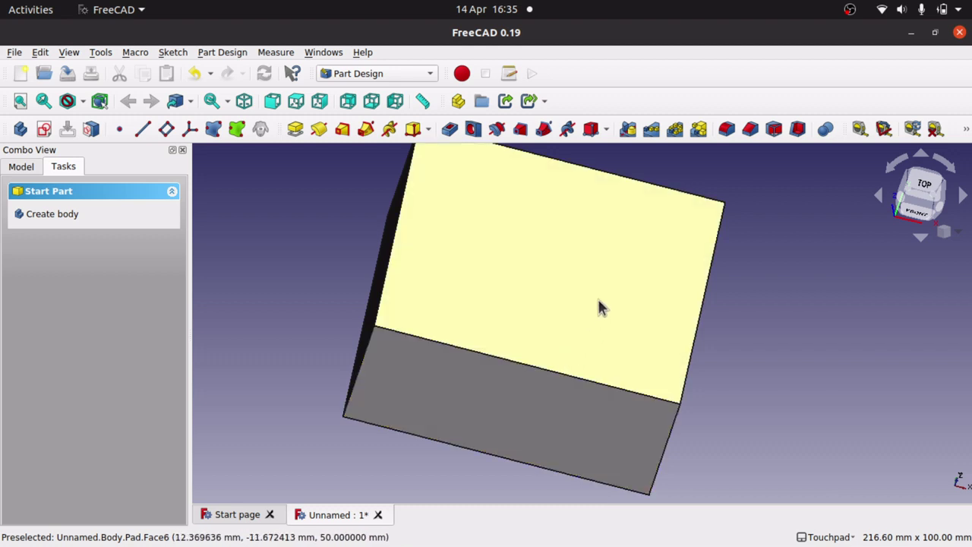
alt+drag(628, 234, 580, 235)
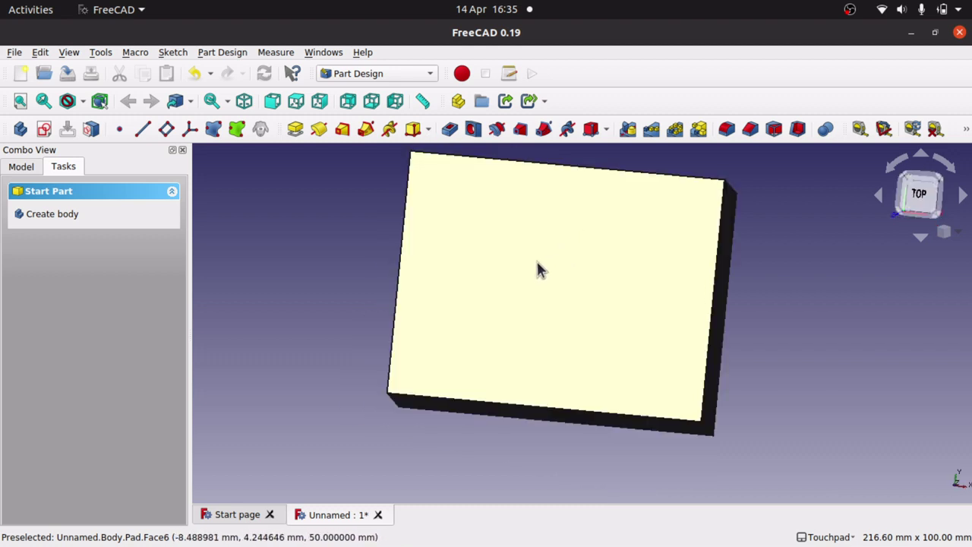
click(657, 250)
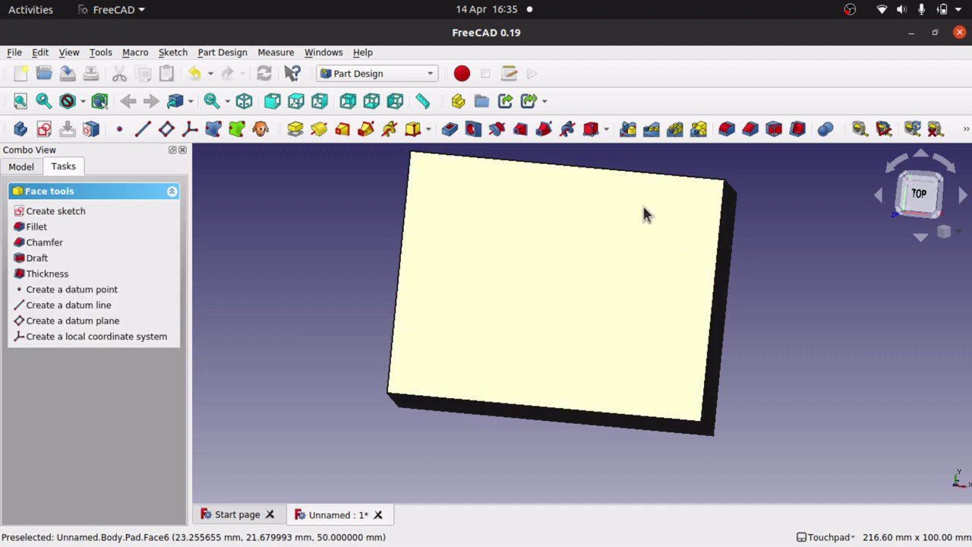
click(44, 129)
Step: Draw a small rectangle near the upper-right corner of the block's top face and close the sketch
click(493, 129)
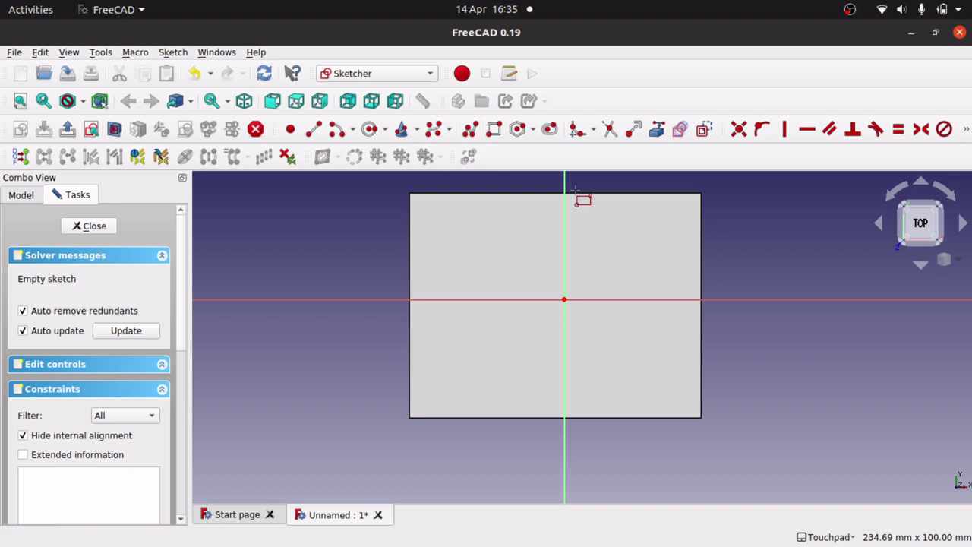
click(621, 221)
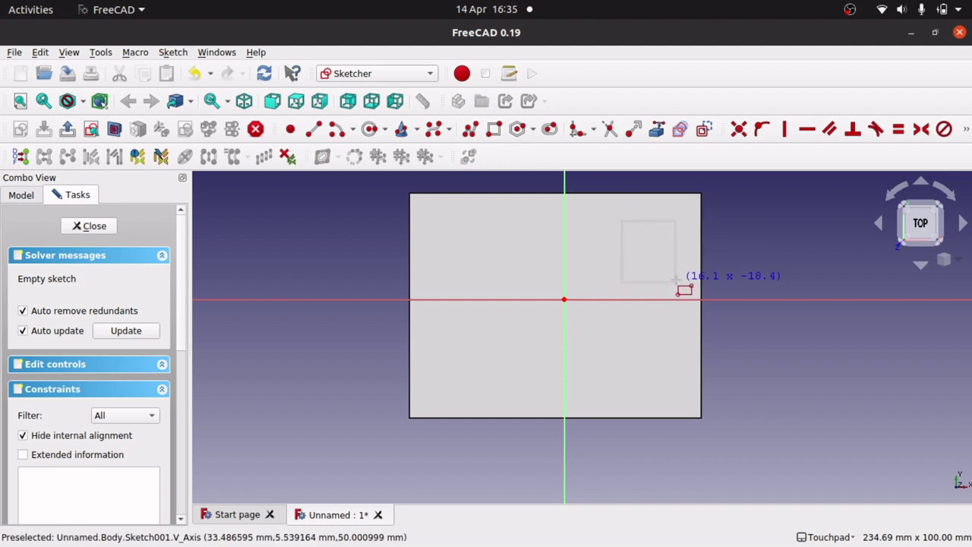
click(678, 271)
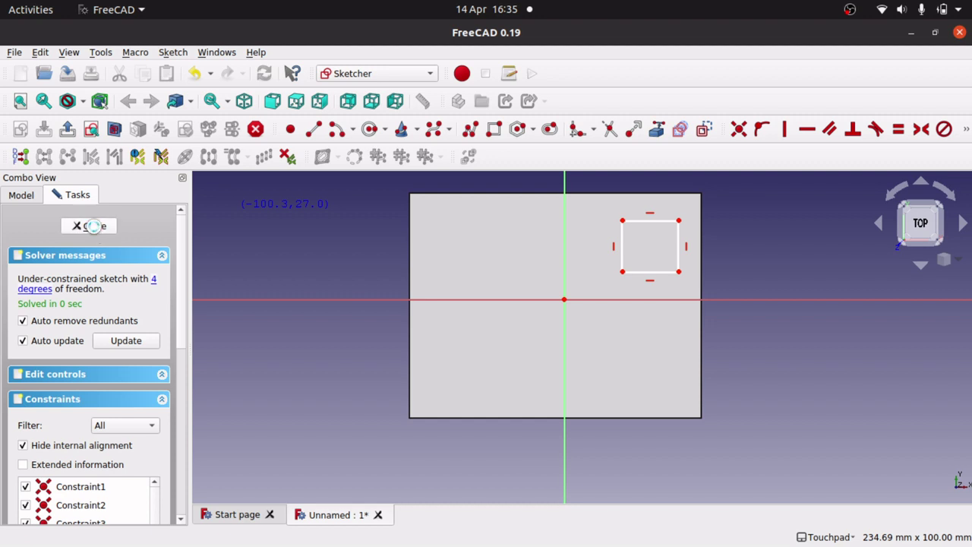
click(93, 226)
Step: Pad the small rectangle on the top face to a length of 5 mm
click(37, 232)
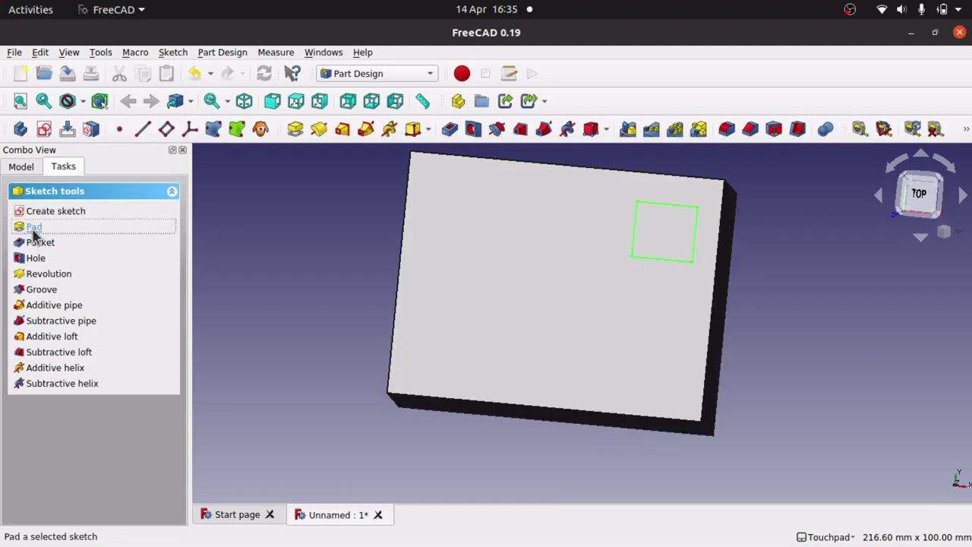
mouse_move(516, 247)
shift+mouse_down()
mouse_move(551, 193)
mouse_move(532, 249)
shift+mouse_up()
text(5)
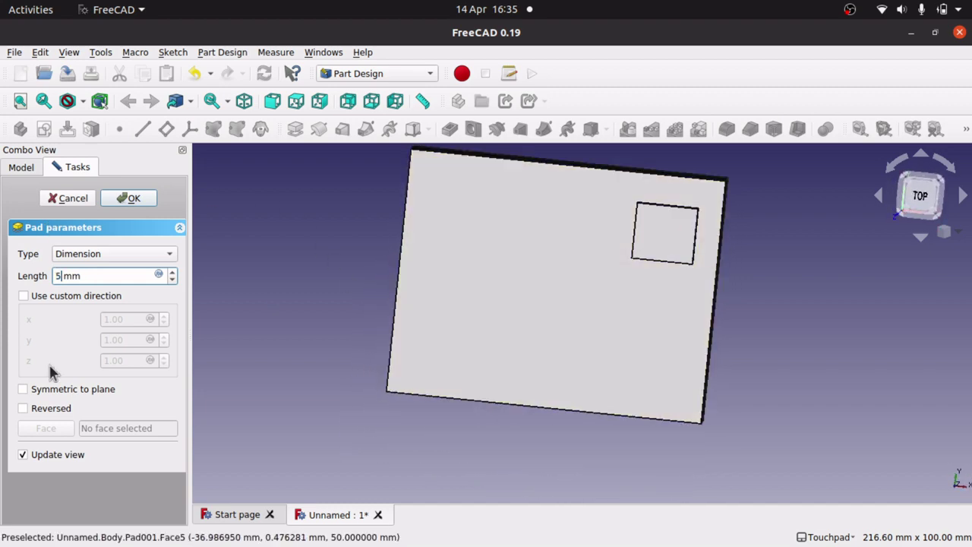
alt+drag(640, 286, 622, 299)
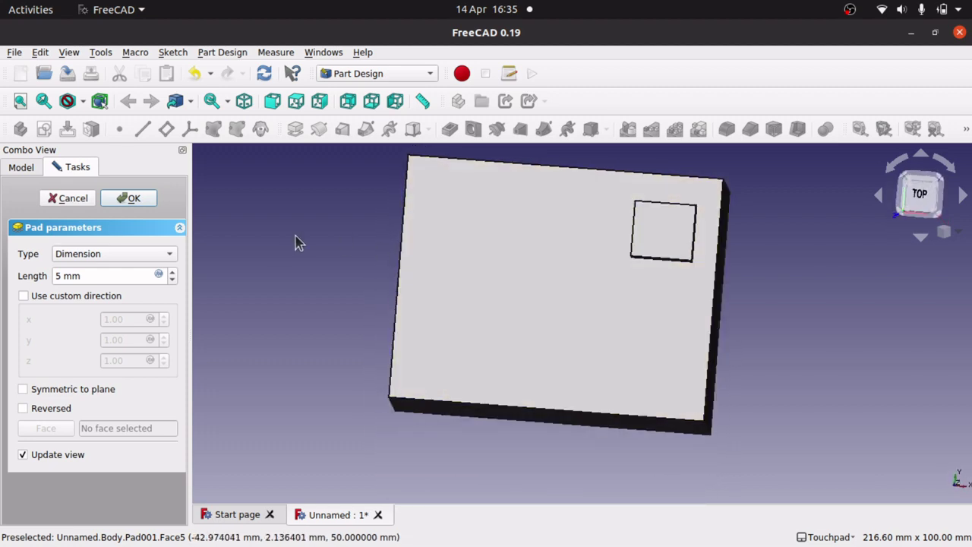
click(135, 199)
Step: Hollow the block with a 1 mm Thickness opening at the top face of the small raised pad, using Skin mode and Arc joins
click(669, 237)
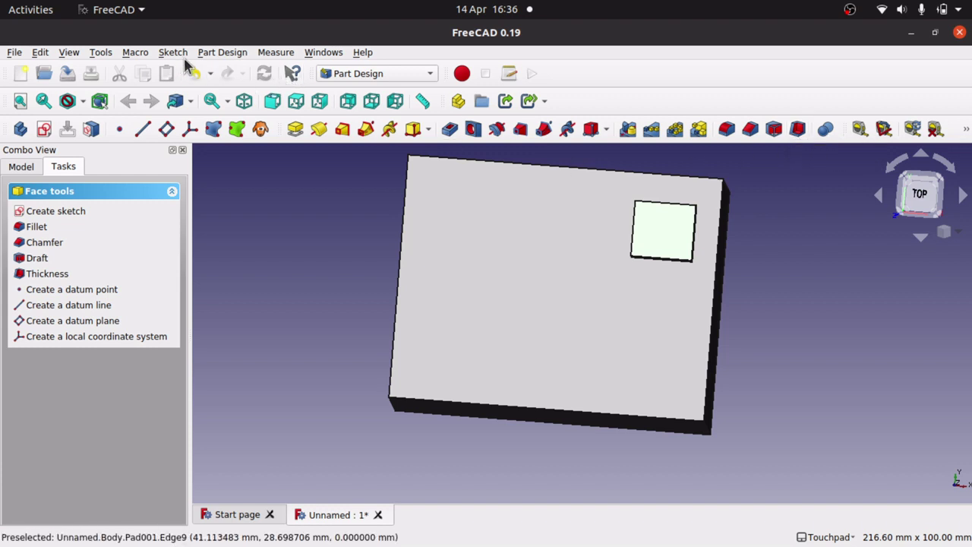
click(222, 55)
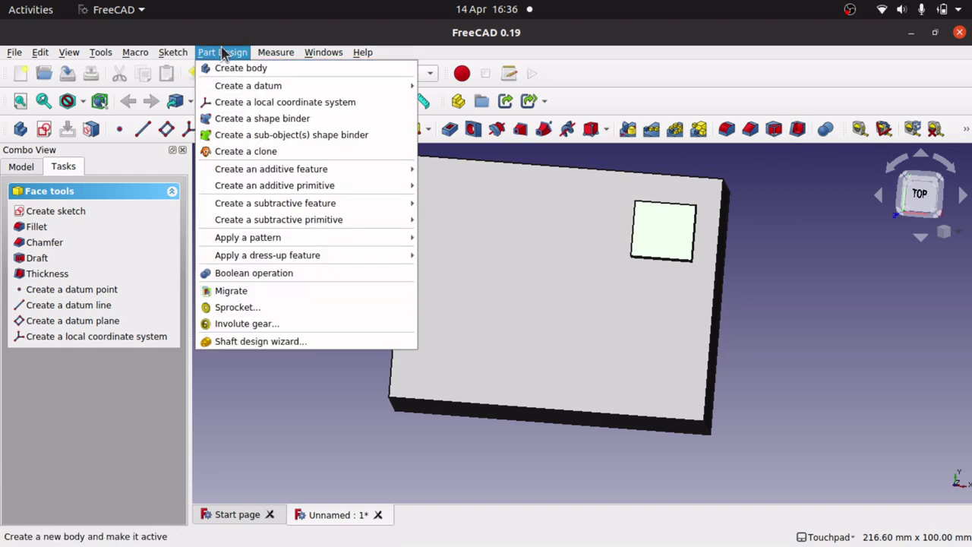
mouse_move(267, 258)
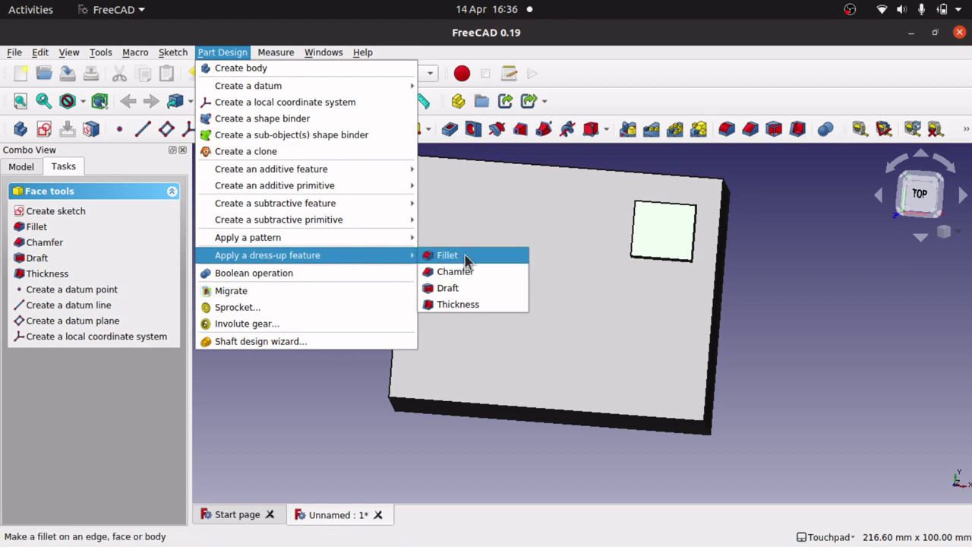
click(467, 303)
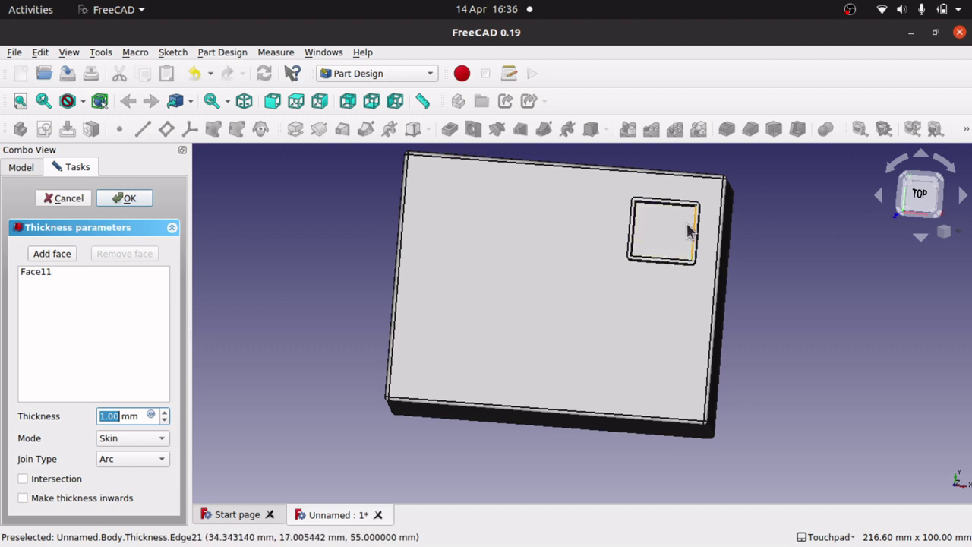
mouse_move(668, 241)
middle_down()
mouse_move(648, 226)
mouse_move(653, 240)
middle_up()
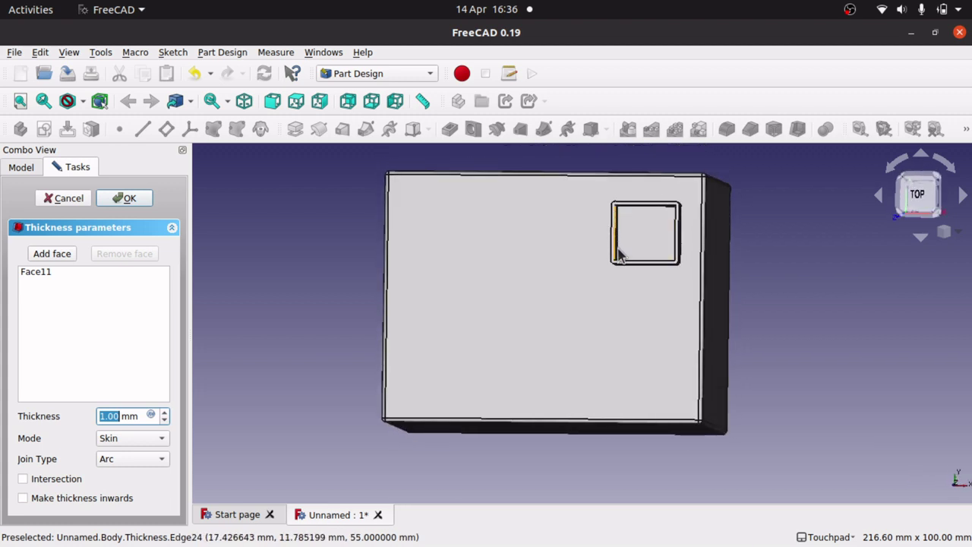
middle_drag(437, 390, 589, 276)
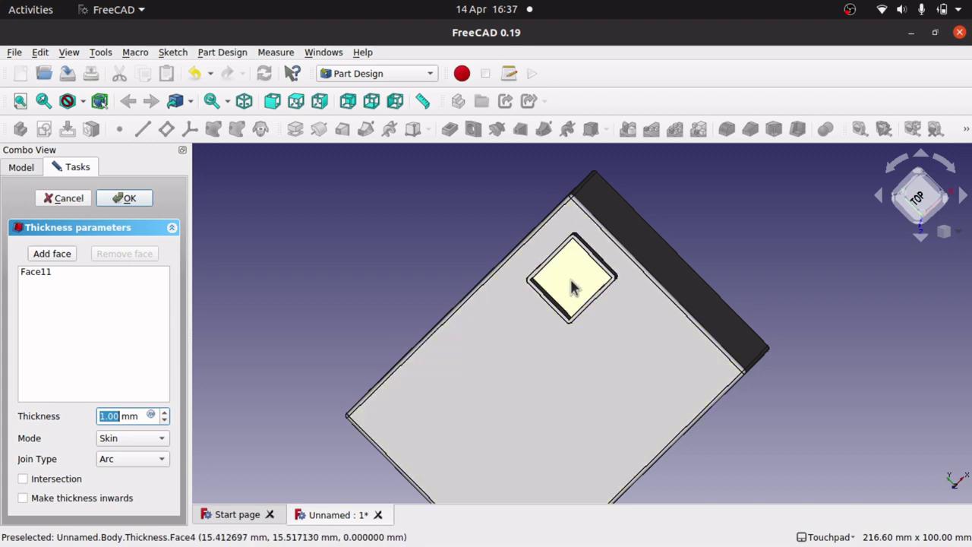
middle_drag(580, 277, 607, 257)
middle_drag(521, 321, 505, 307)
click(131, 198)
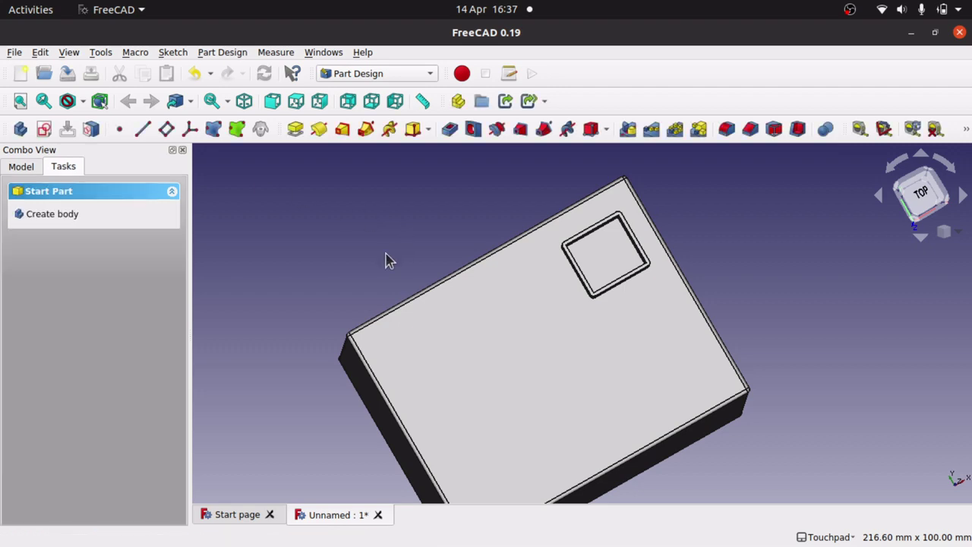
Step: Show the body's origin planes and axes in the 3D view
middle_drag(409, 256, 557, 261)
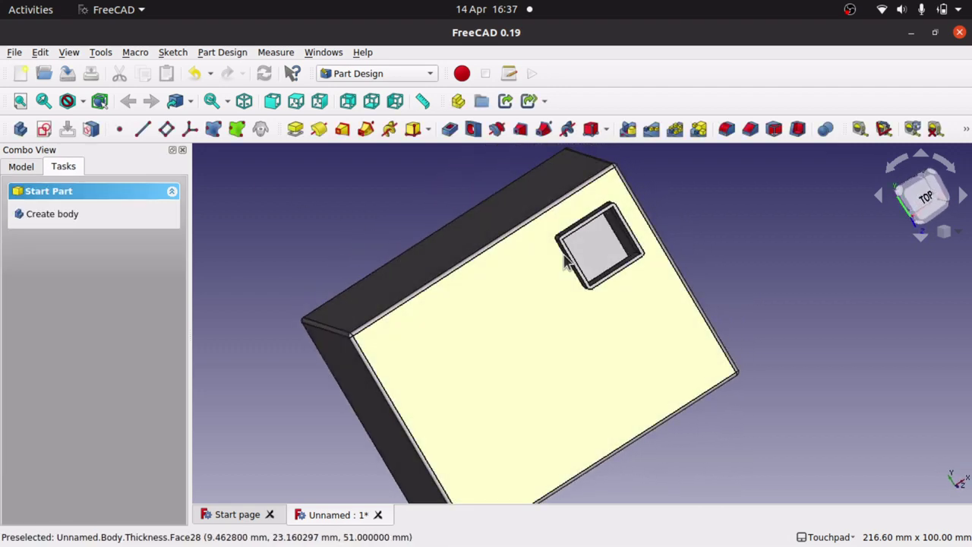
middle_drag(462, 342, 416, 310)
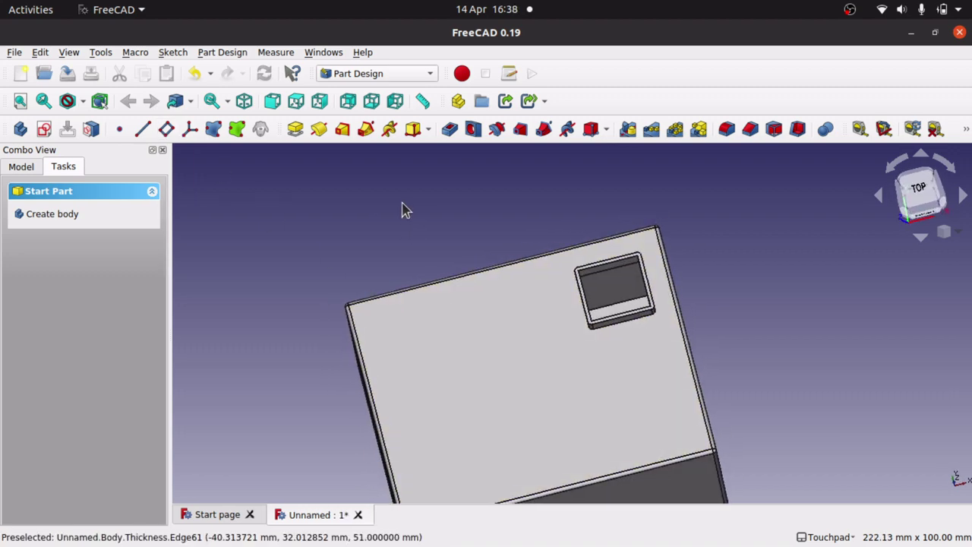
middle_drag(403, 211, 603, 278)
middle_drag(277, 219, 310, 212)
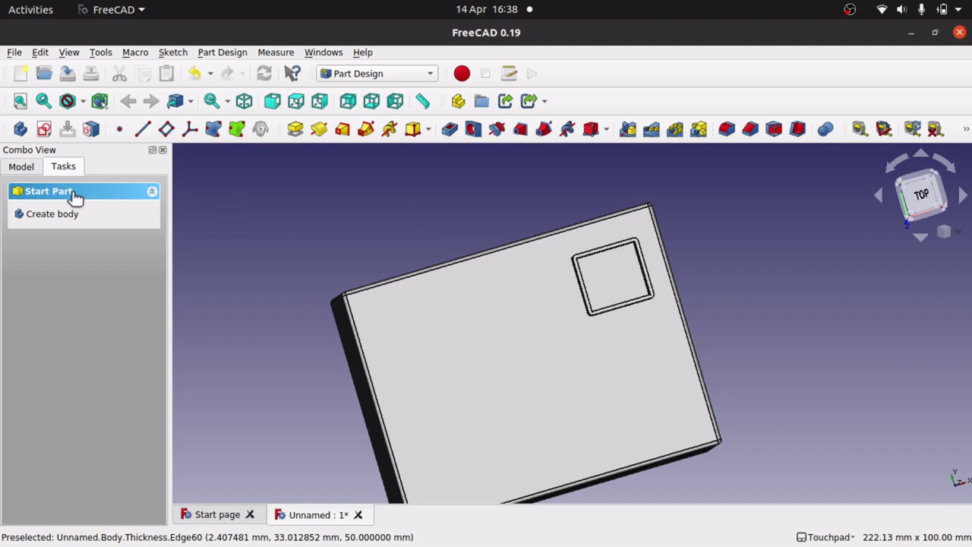
click(22, 168)
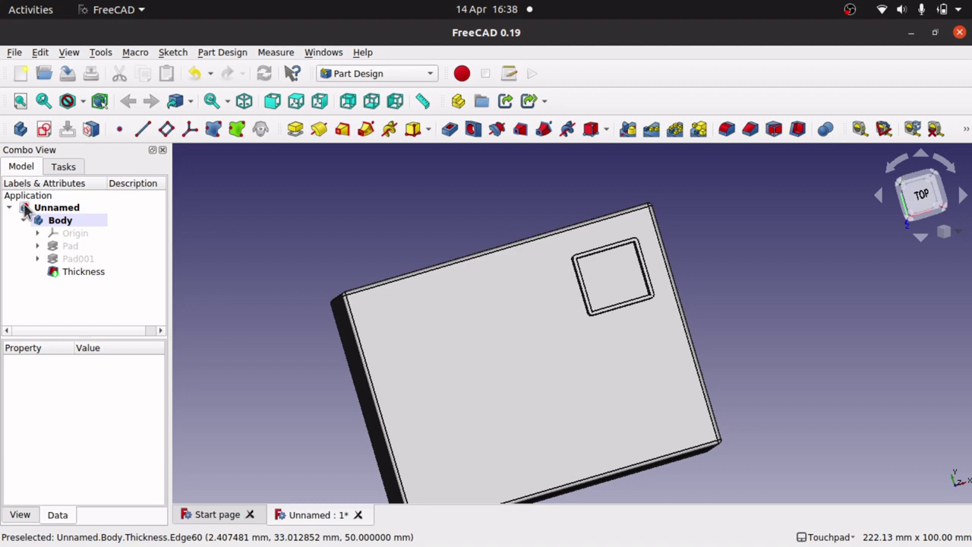
click(73, 234)
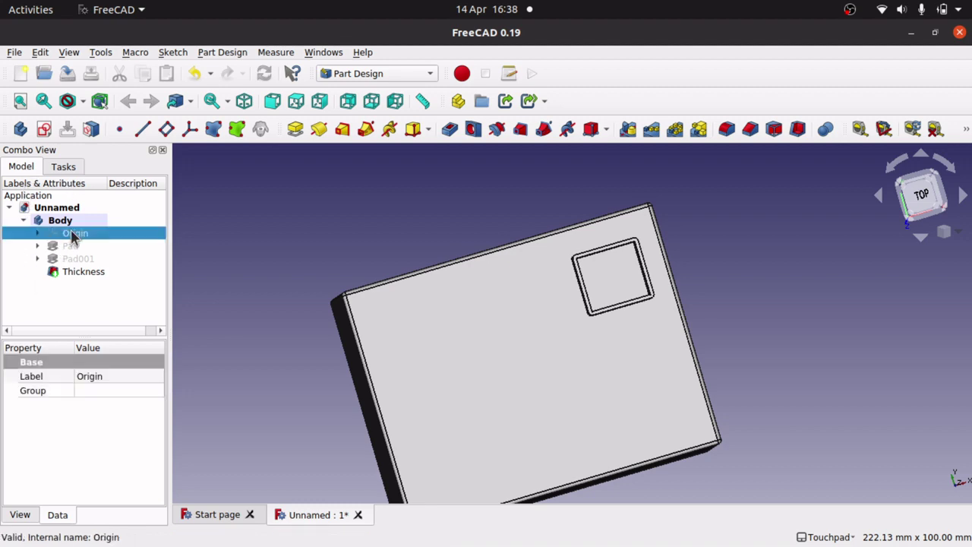
Step: Open the clipping plane settings as a floating window and enable X clipping of the model at offset 0.00
shift+drag(544, 357, 516, 245)
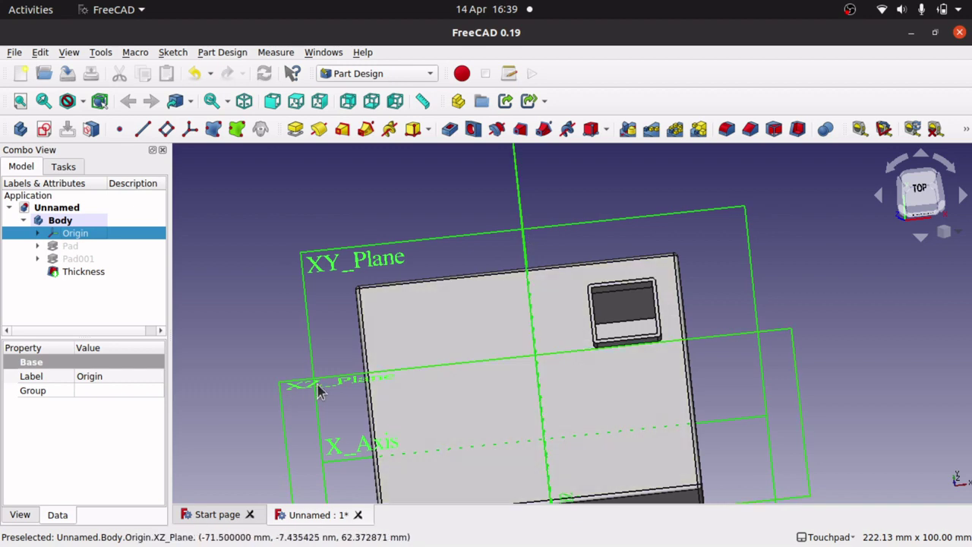
alt+drag(323, 295, 327, 251)
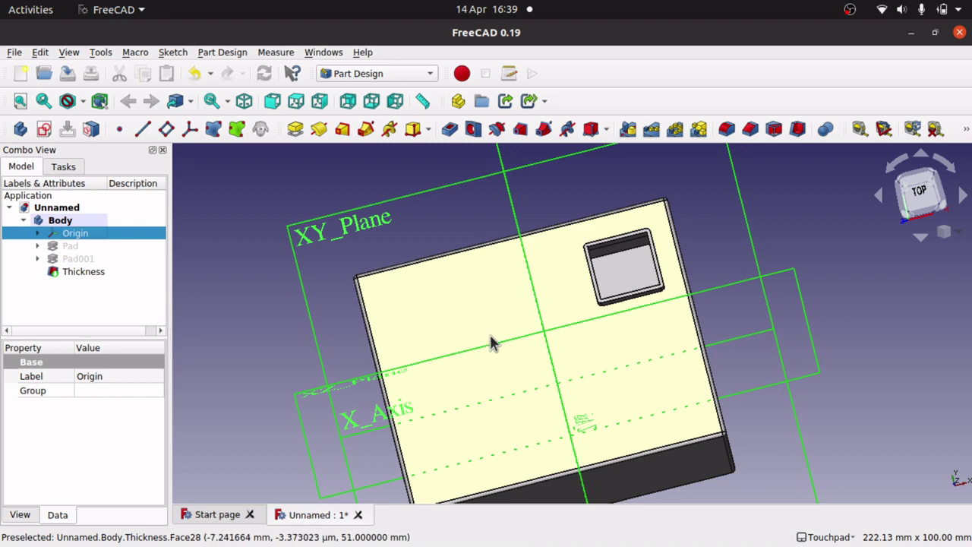
alt+drag(536, 200, 573, 209)
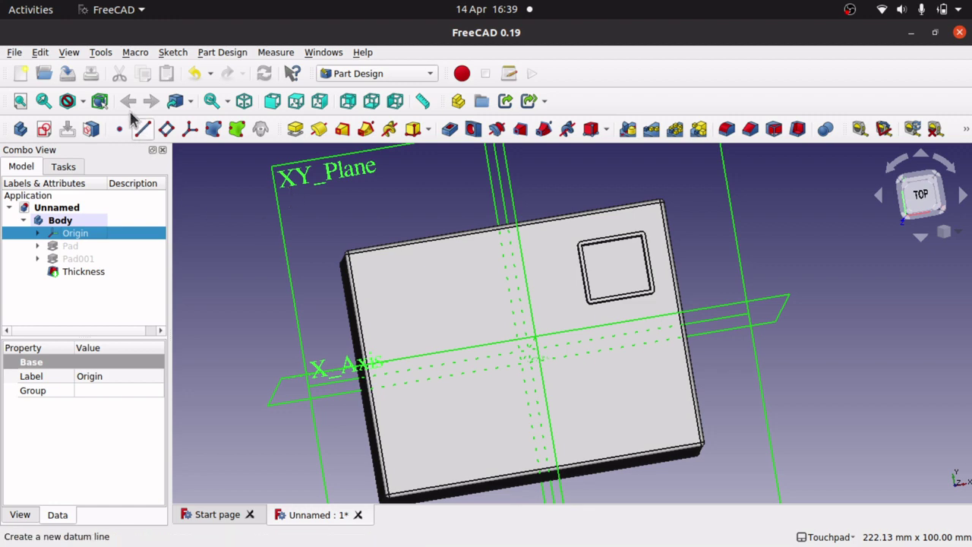
click(68, 53)
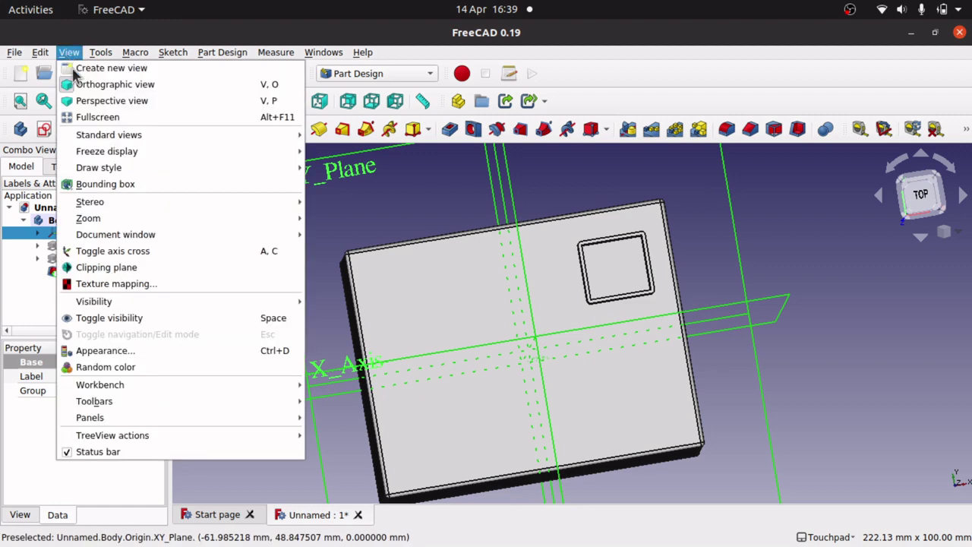
click(152, 267)
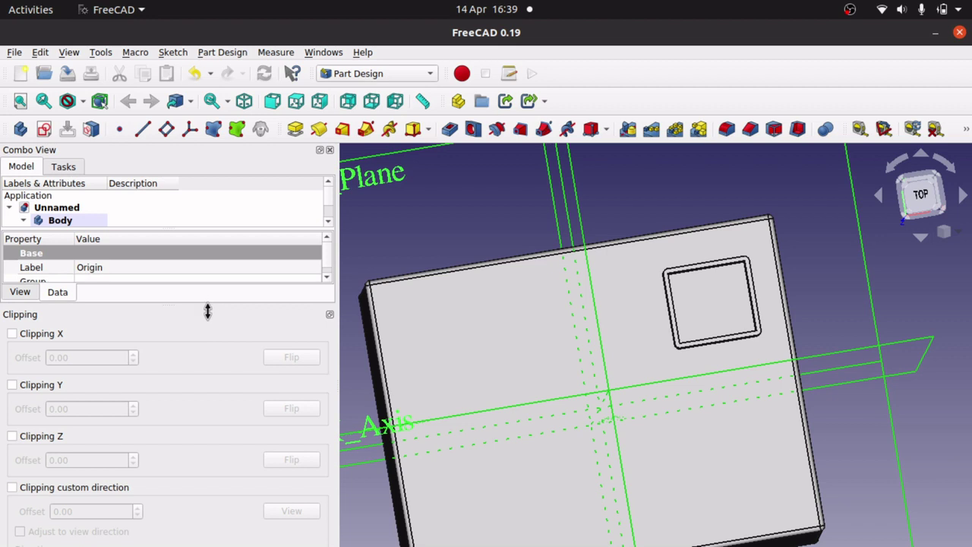
click(329, 314)
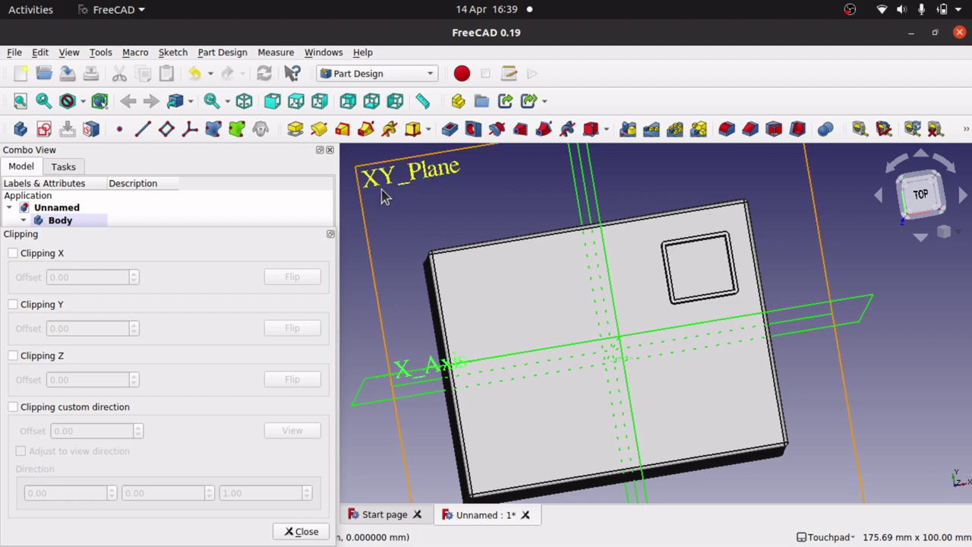
click(12, 254)
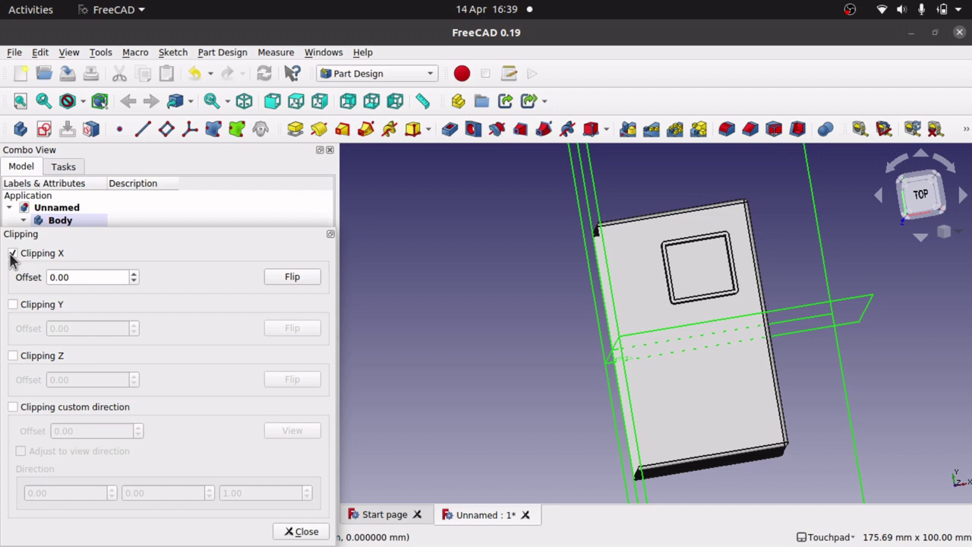
Step: Enable Y clipping at offset 0.00 as well, cutting the hollow block open to reach its interior
shift+drag(470, 330, 583, 262)
middle_drag(583, 262, 580, 460)
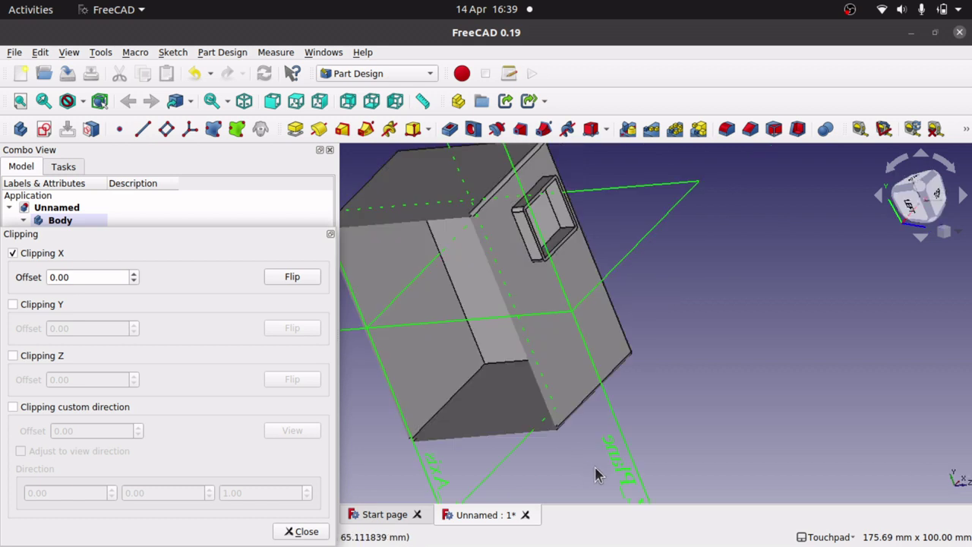
click(621, 479)
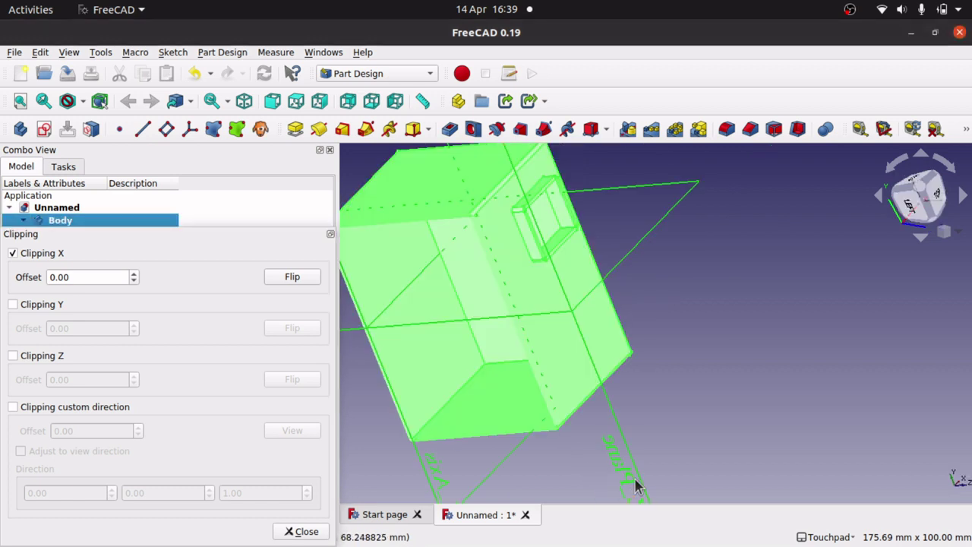
click(636, 486)
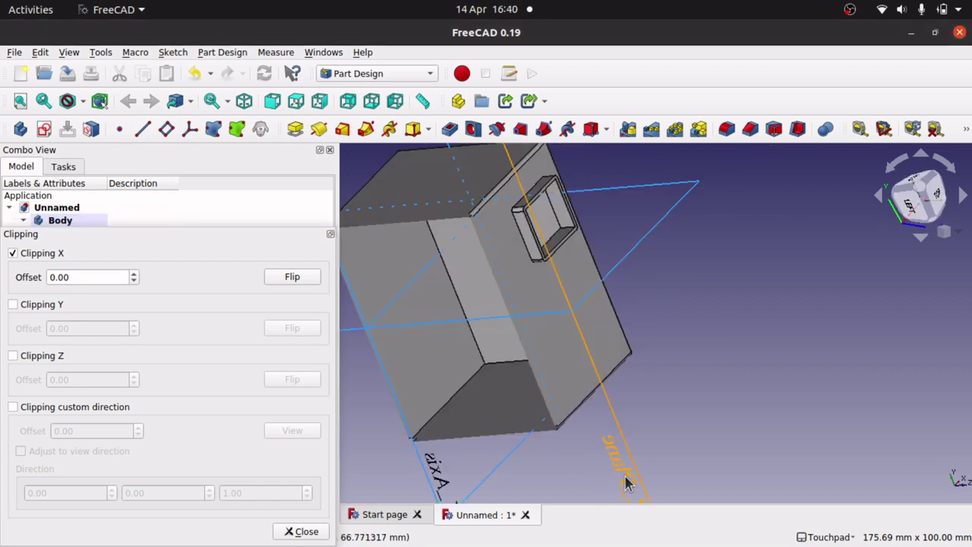
key(Up)
key(Up)
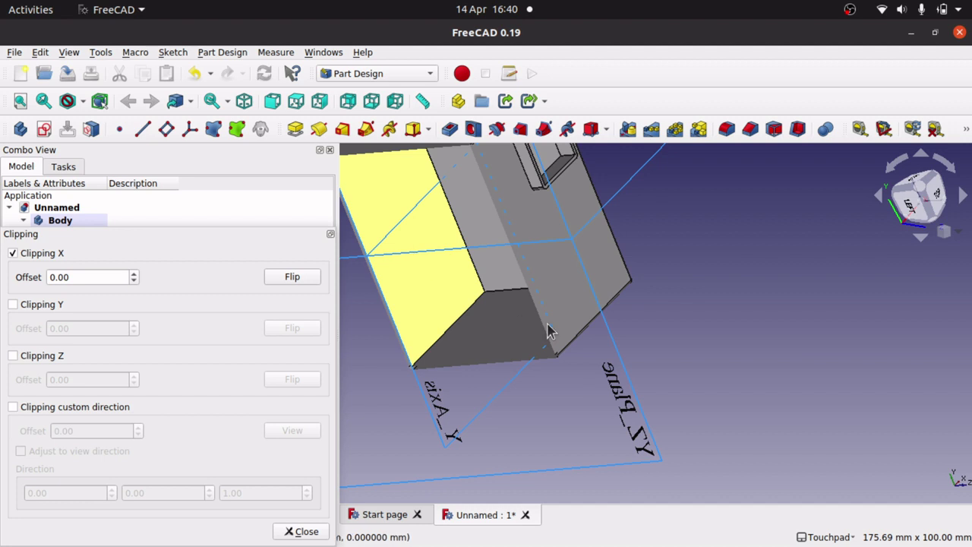
click(12, 307)
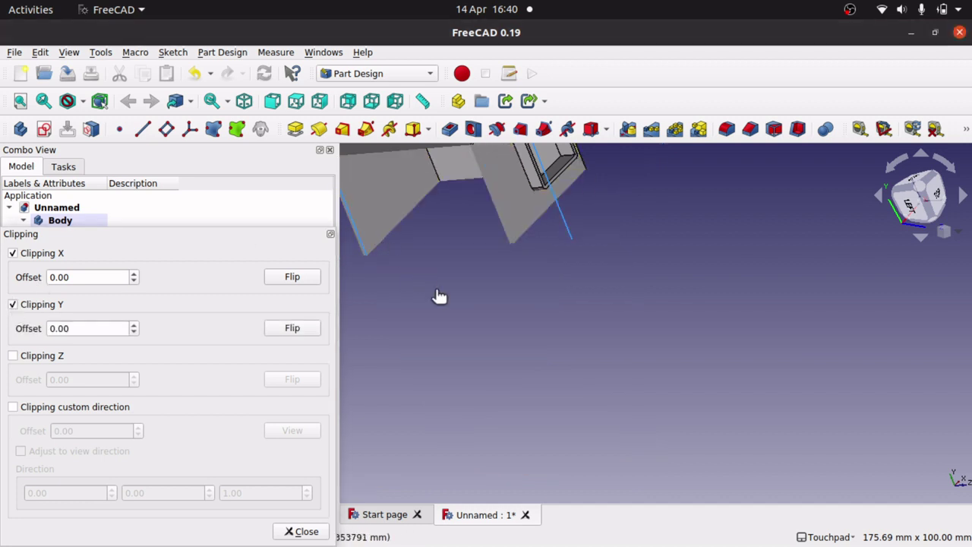
Step: Create a new sketch on the inner bottom face of the clipped hollow block
key(Down)
key(Down)
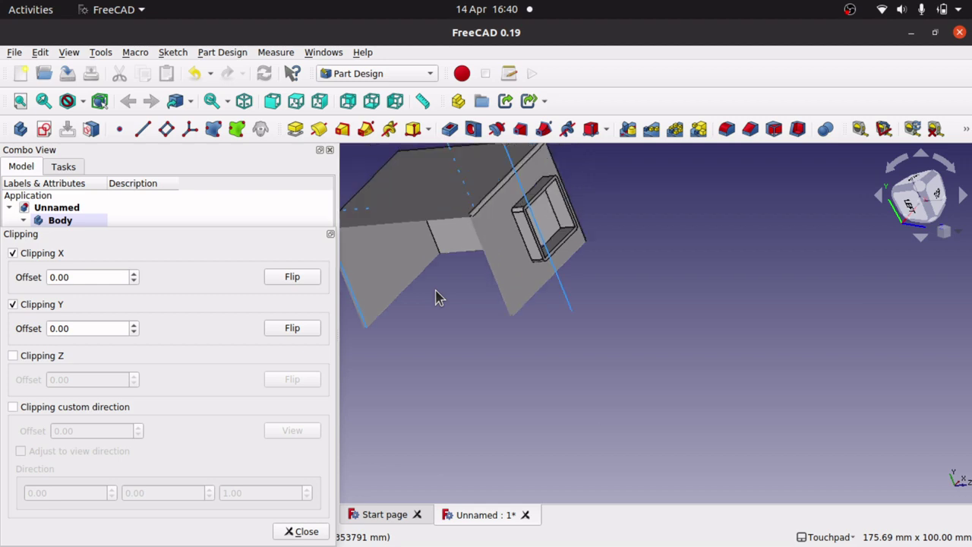
shift+drag(652, 317, 575, 282)
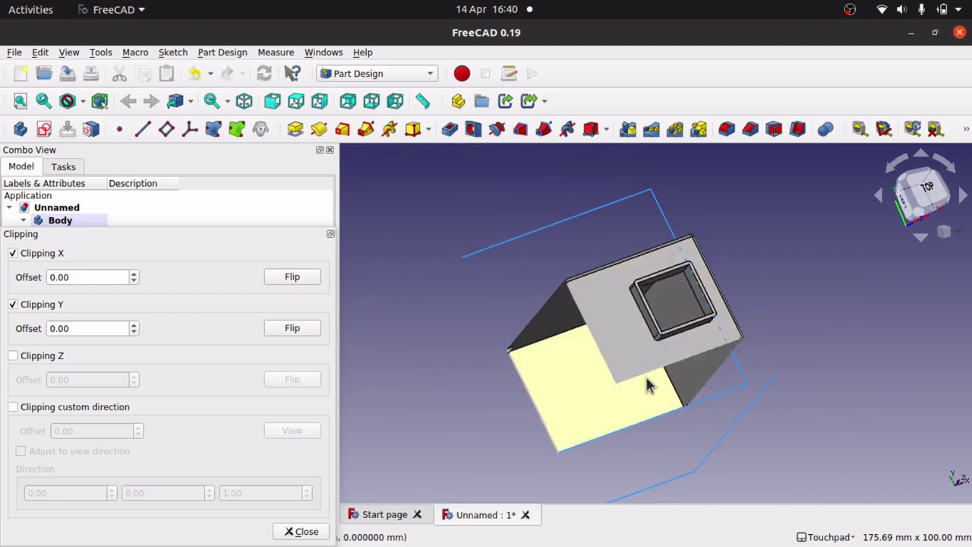
middle_drag(664, 341, 672, 287)
shift+drag(672, 287, 669, 297)
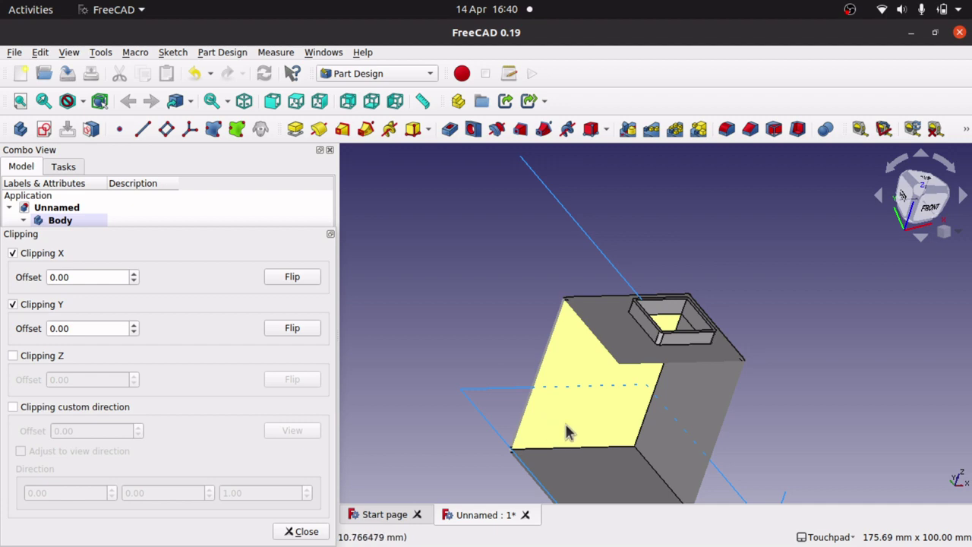
middle_drag(579, 412, 605, 404)
click(594, 467)
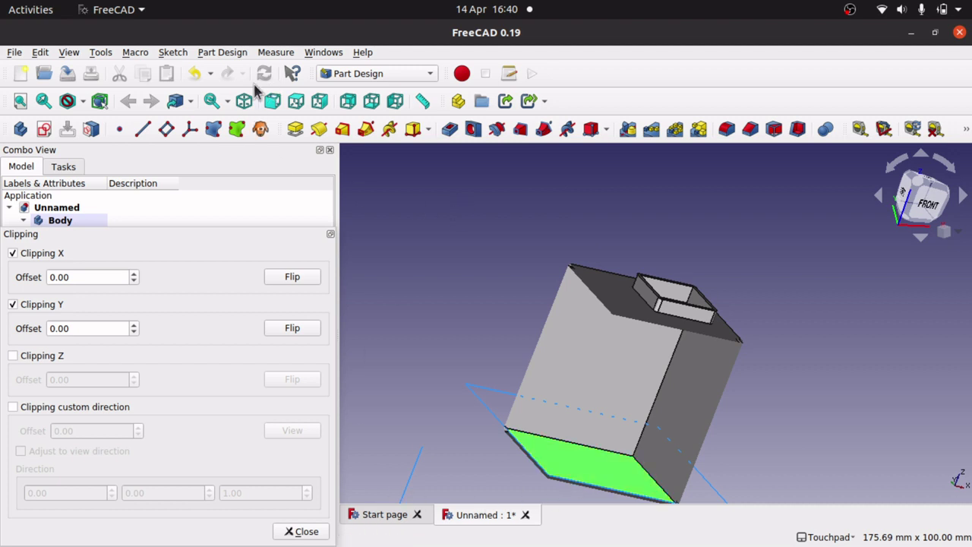
click(44, 129)
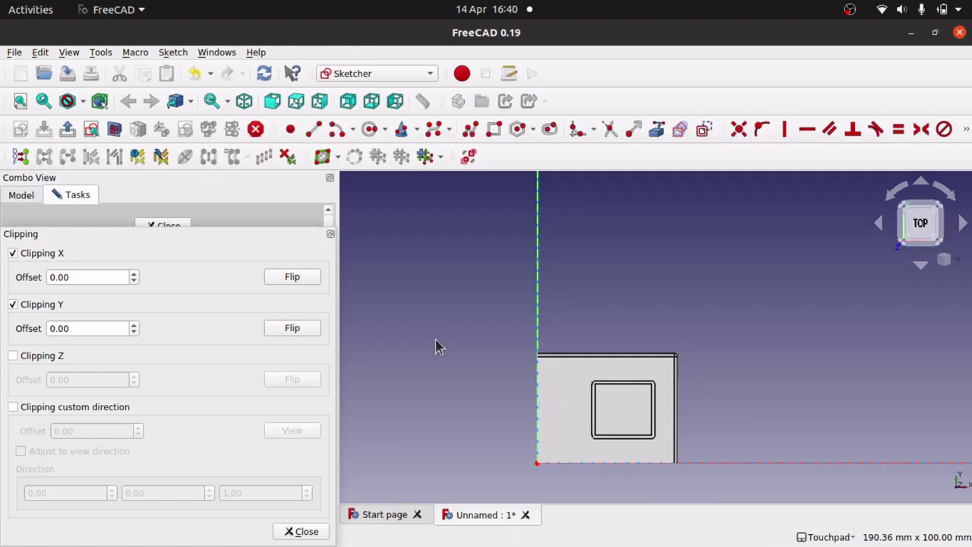
Step: Examine the sketch plane inside the clipped block and end clipping to restore the full model
mouse_move(809, 390)
alt+mouse_down()
mouse_move(800, 367)
mouse_move(804, 381)
alt+mouse_up()
key(Down)
key(Up)
key(Up)
key(Up)
key(Up)
key(Up)
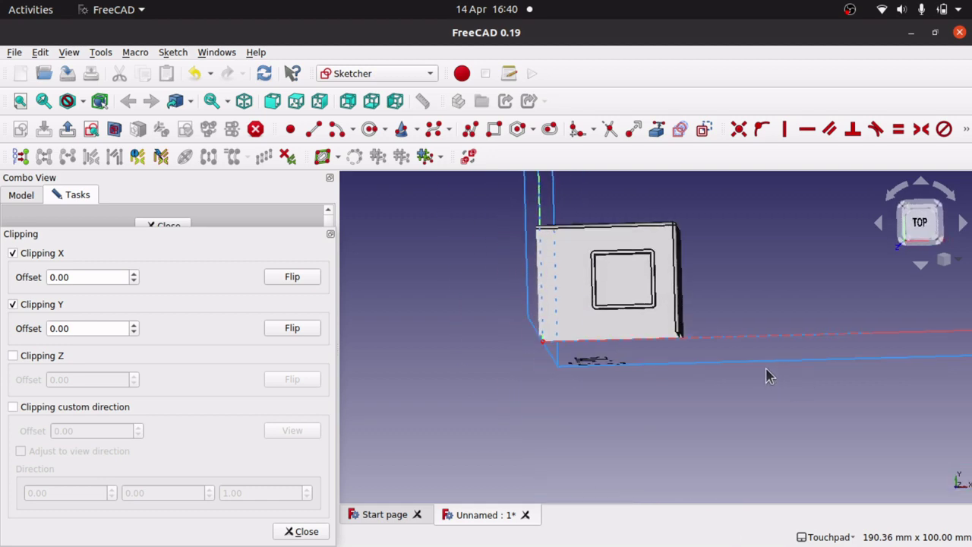
drag(697, 341, 586, 323)
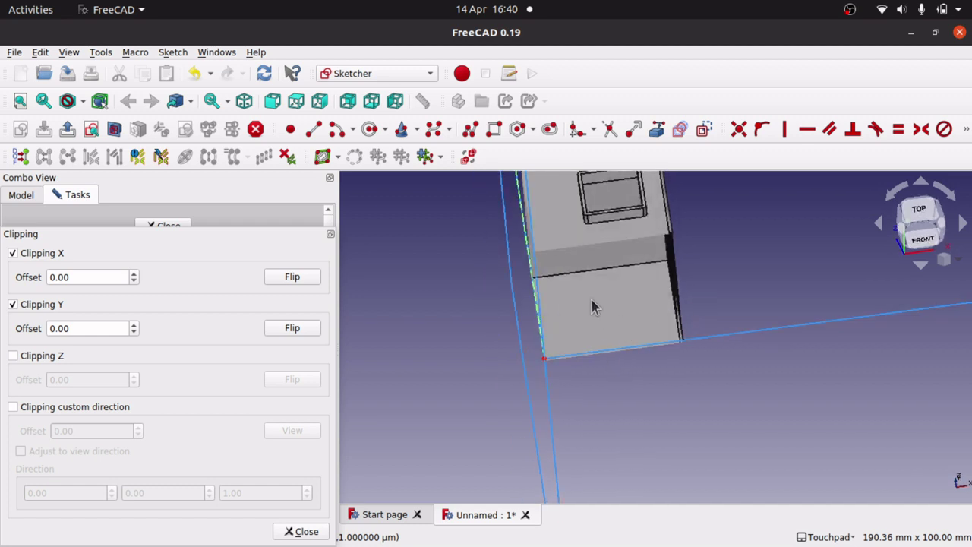
click(304, 532)
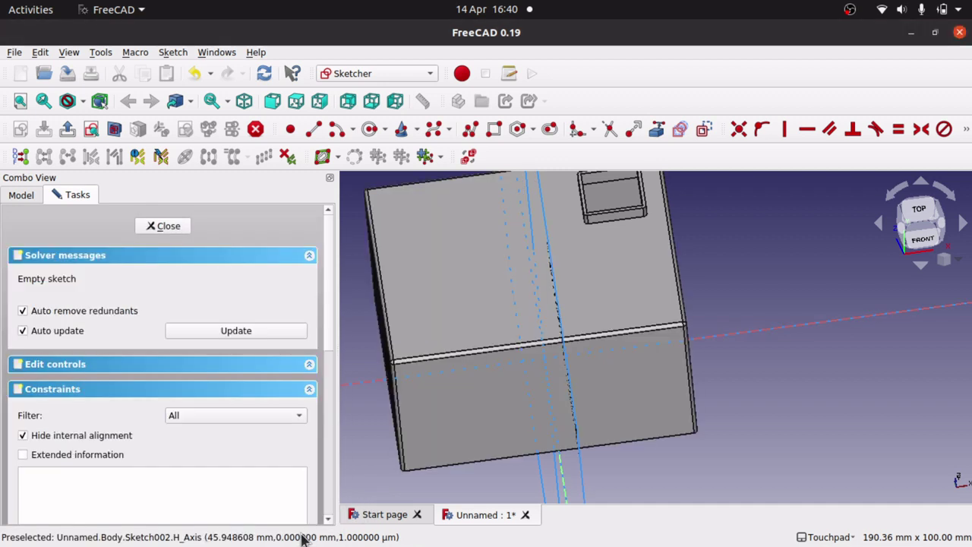
Step: View the sketch plane inside the block in section view and switch back to the full view
click(113, 131)
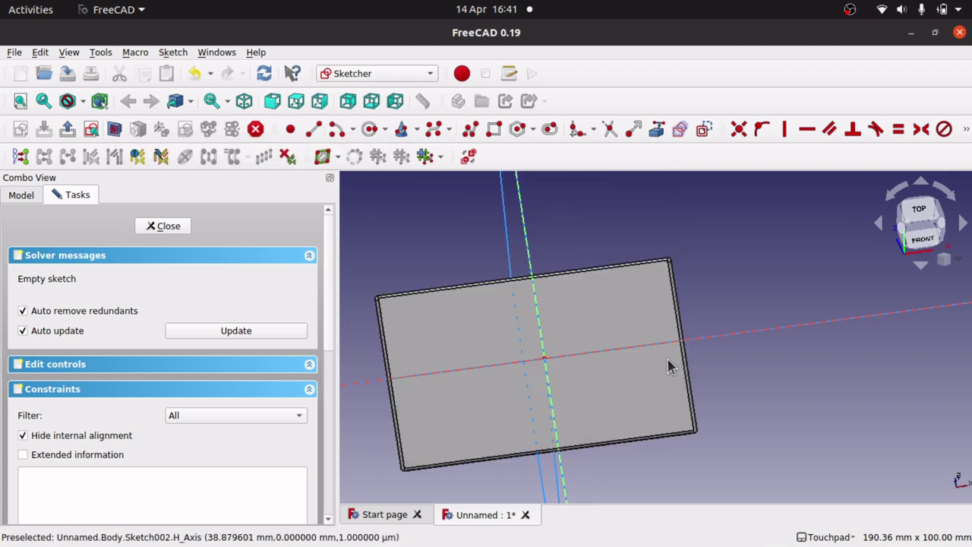
mouse_move(538, 432)
shift+mouse_down()
mouse_move(554, 360)
mouse_move(521, 440)
mouse_move(544, 430)
mouse_move(572, 381)
shift+mouse_up()
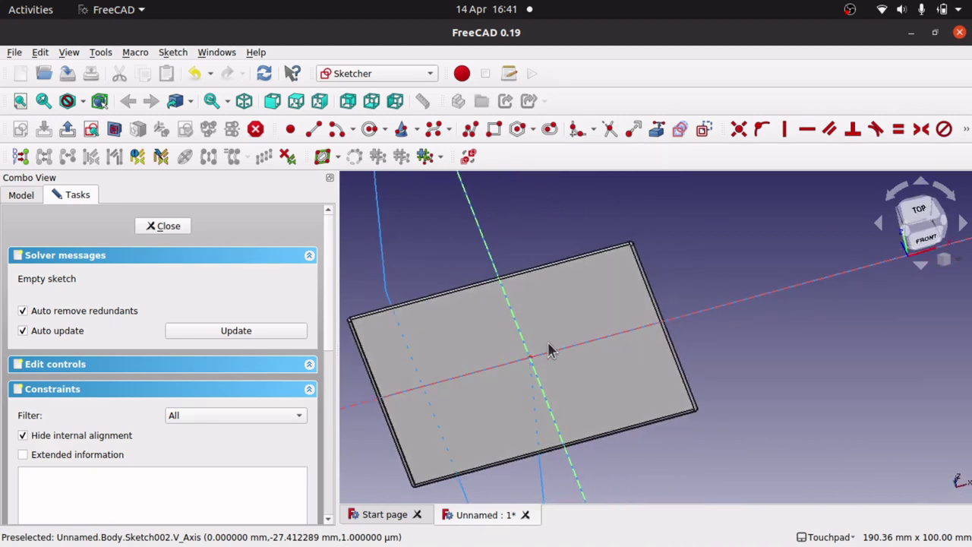
click(114, 129)
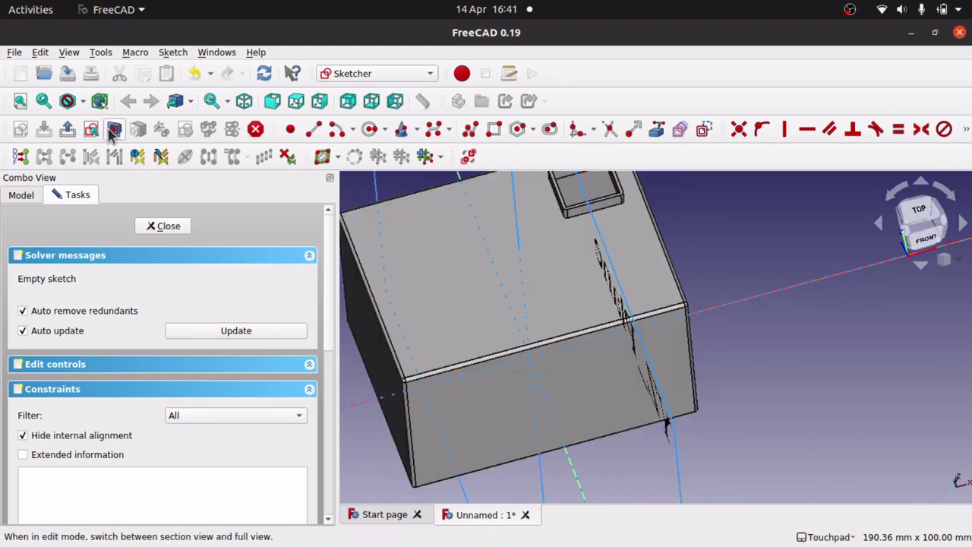
Step: Switch the empty sketch from full view to section view to expose its plane on the inner floor
click(114, 130)
click(114, 129)
click(114, 130)
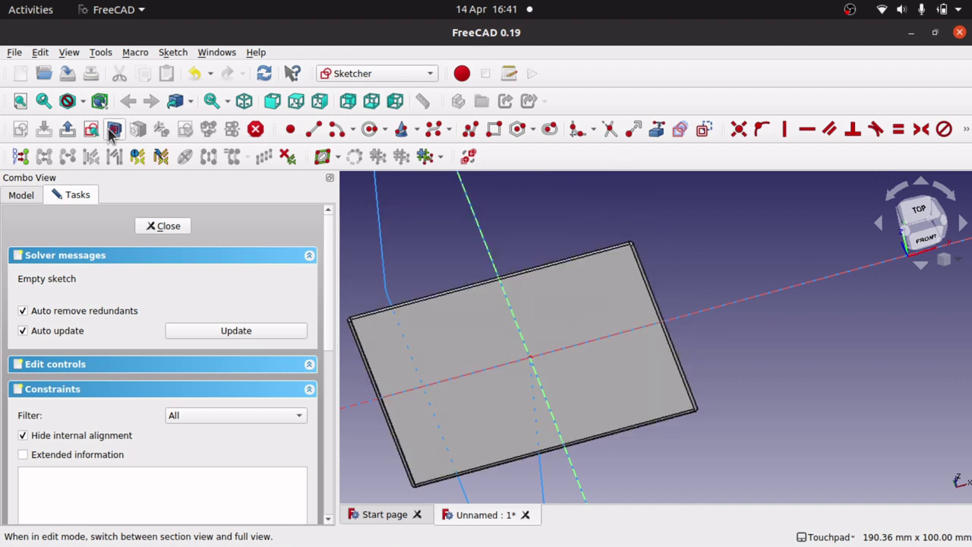
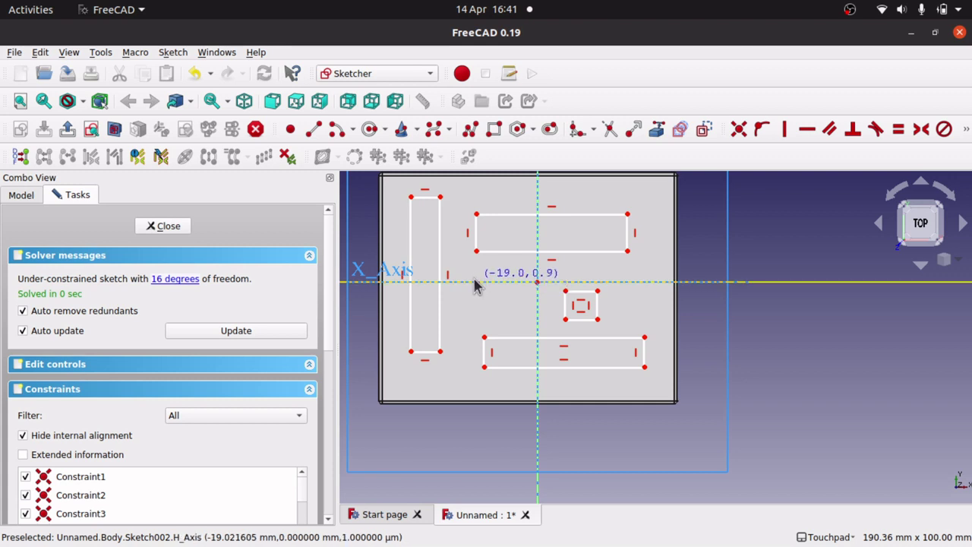
Step: Sketch a small rectangle with its upper edge on the X axis, starting about 19 mm left of the origin, and close the sketch
click(475, 283)
click(514, 309)
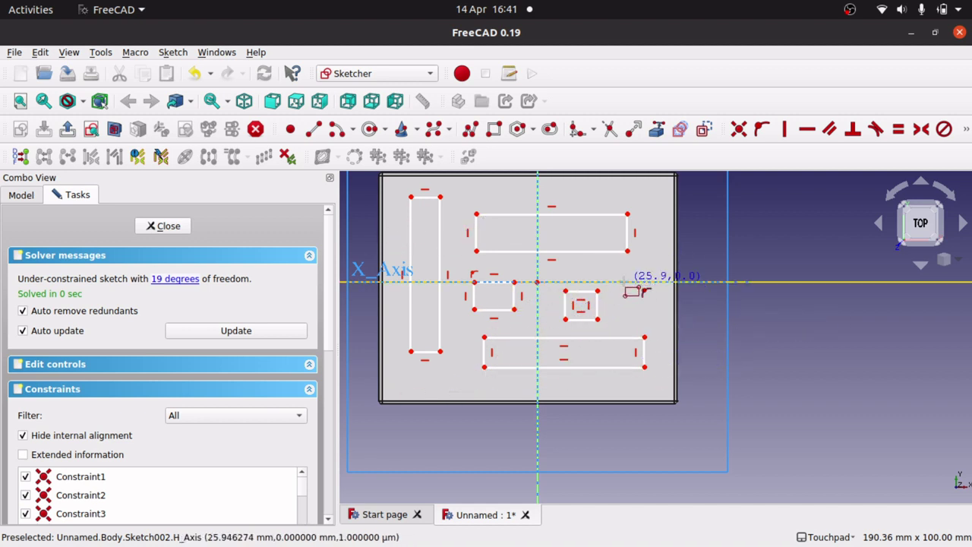
mouse_move(611, 361)
alt+mouse_down()
mouse_move(553, 304)
mouse_move(621, 295)
mouse_move(558, 318)
mouse_move(509, 310)
alt+mouse_up()
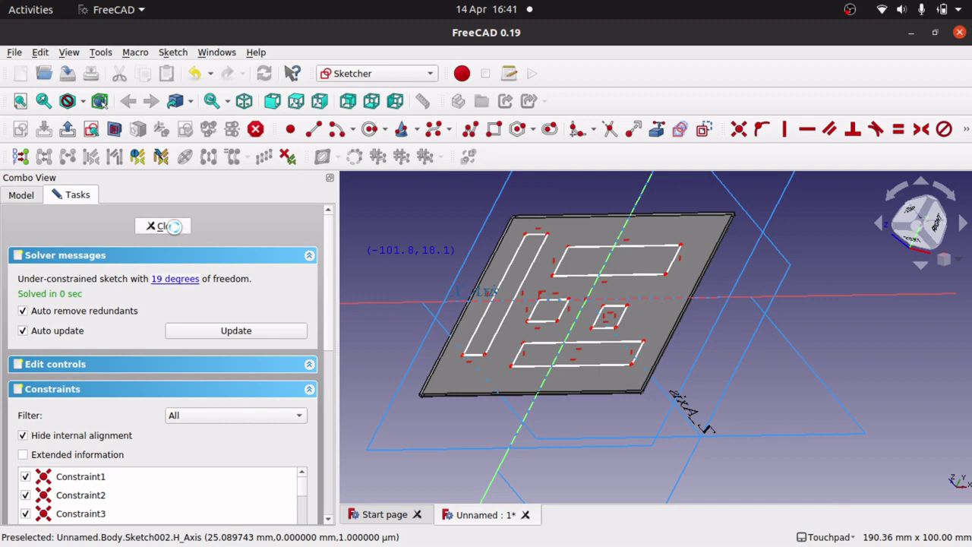
click(174, 227)
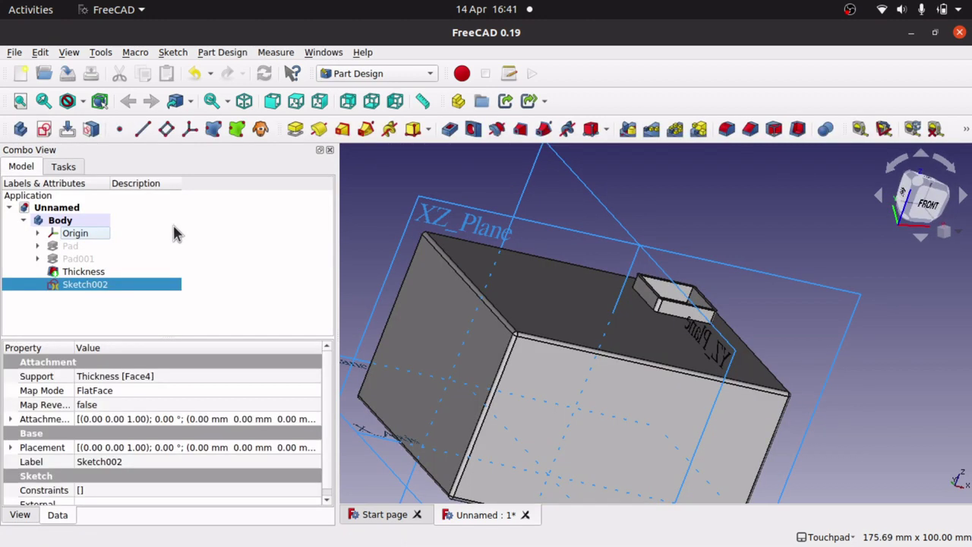
Step: Set the Body's transparency to 80 so the sketch inside the hollow block shows through
alt+drag(514, 397, 630, 370)
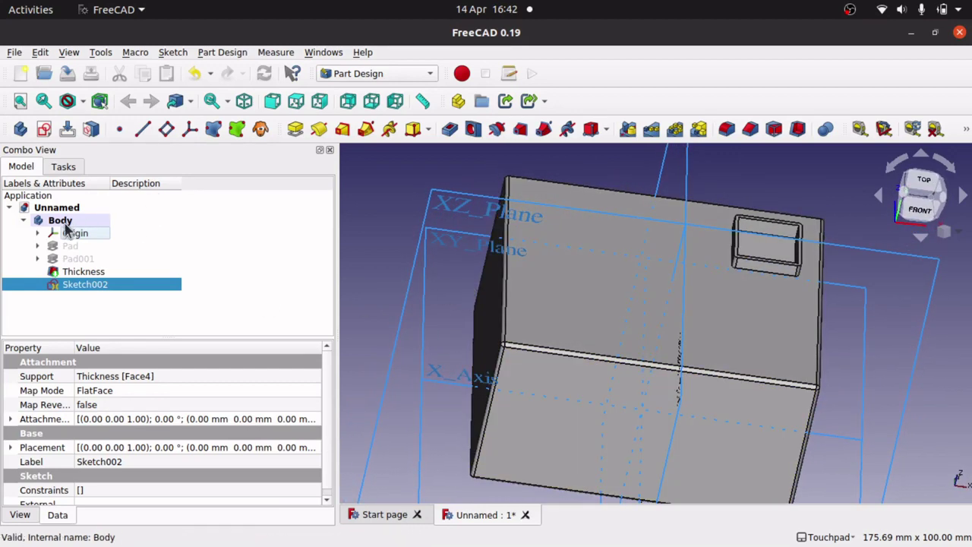
click(60, 220)
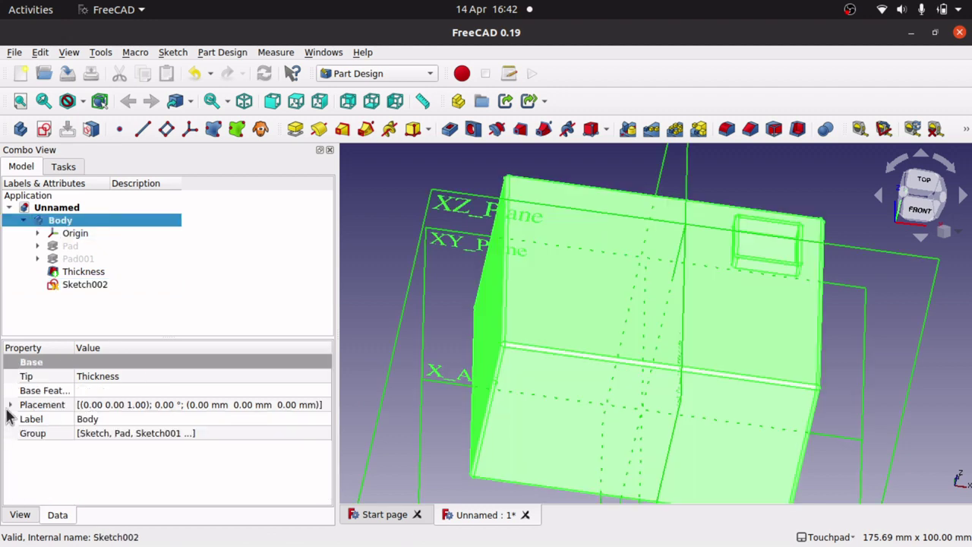
click(21, 515)
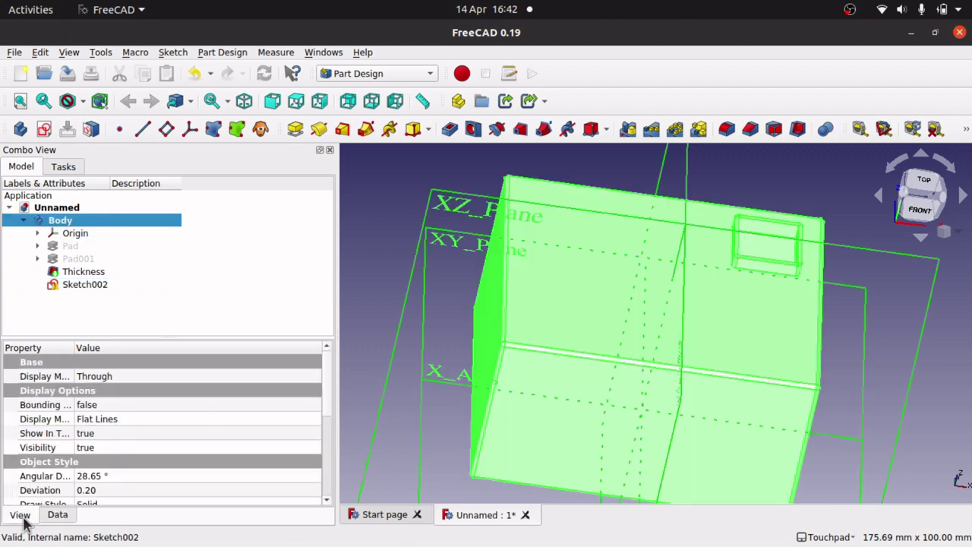
drag(328, 401, 329, 483)
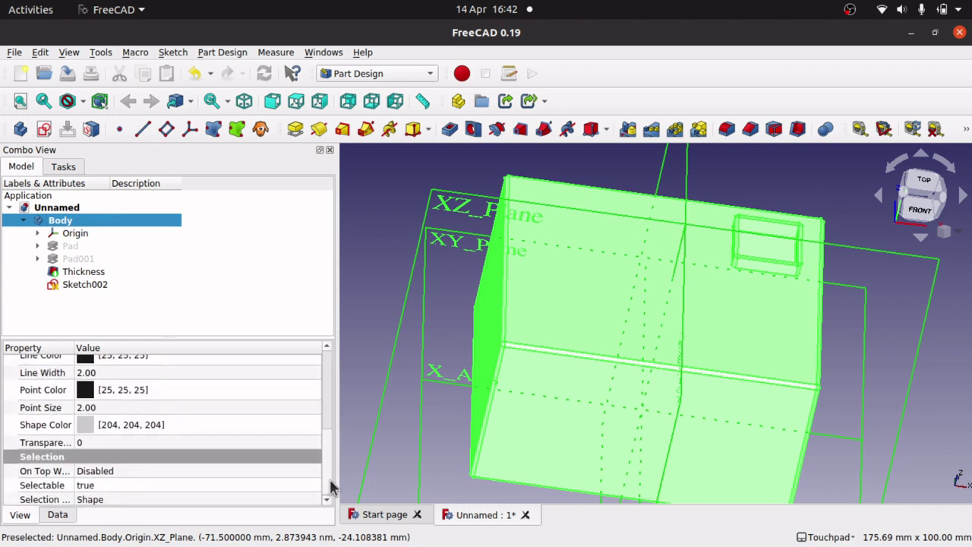
click(128, 443)
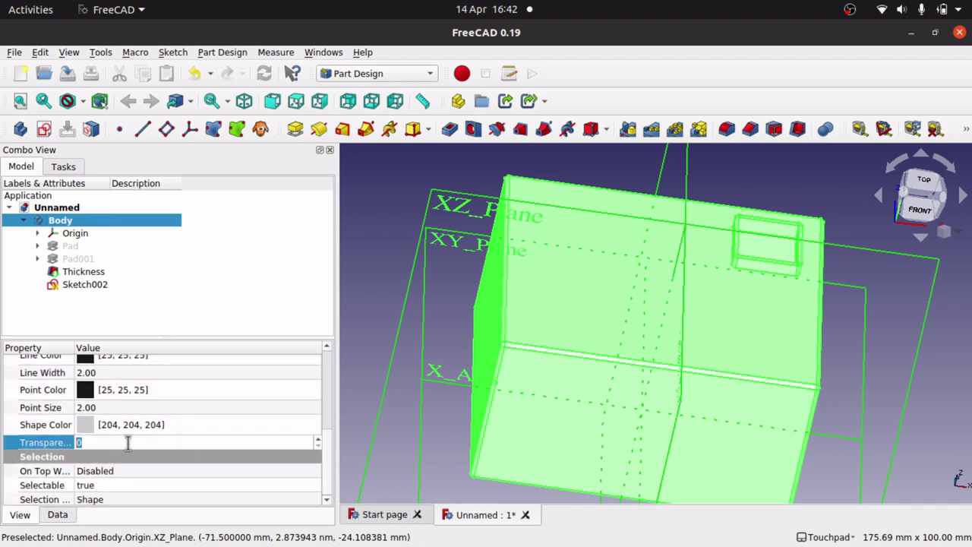
text(50)
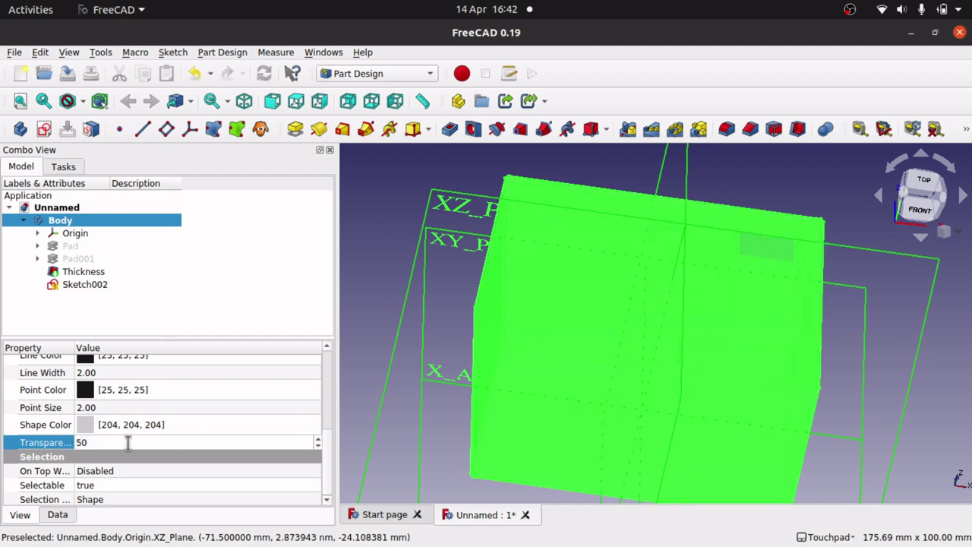
key(BackSpace)
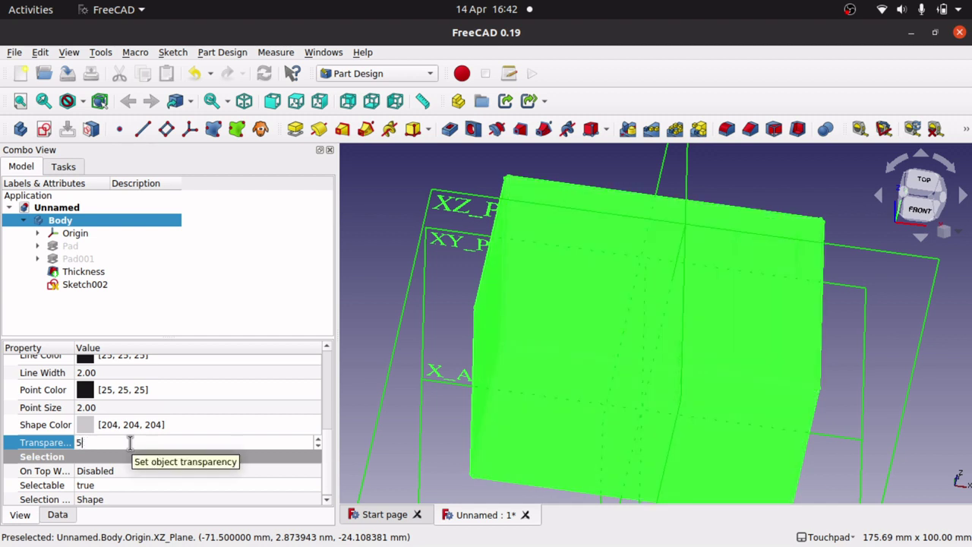
click(217, 422)
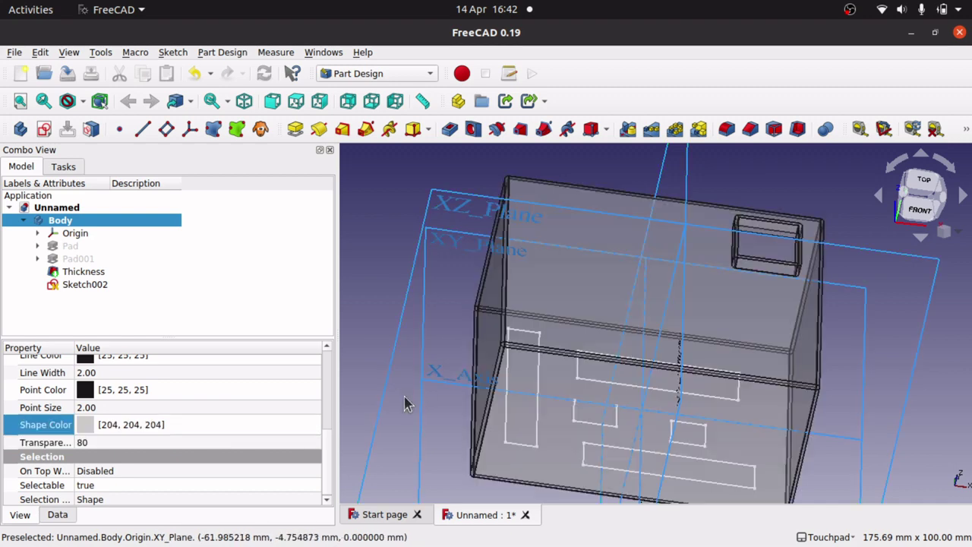
click(404, 403)
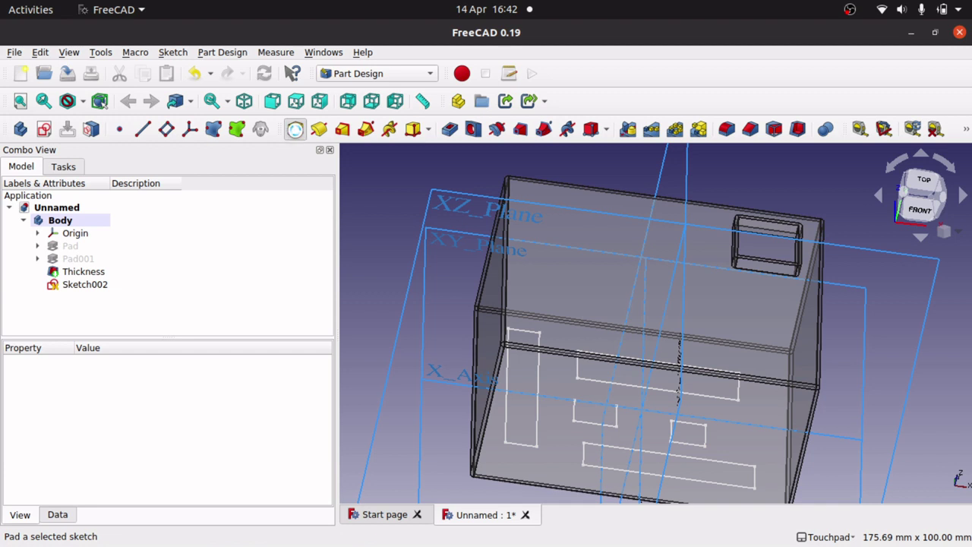
Step: Pad the sketched rectangles inside the block with a length of 50 mm
click(295, 131)
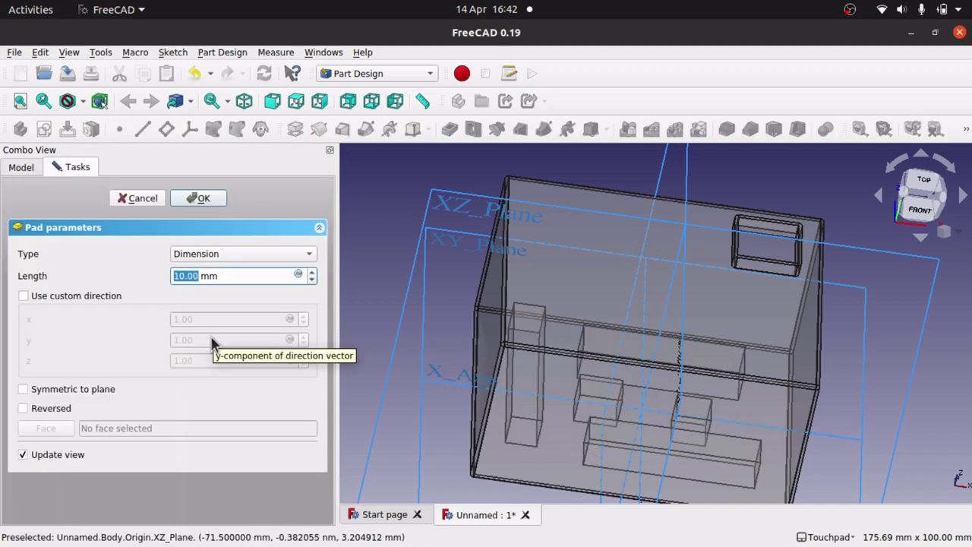
text(50)
click(230, 276)
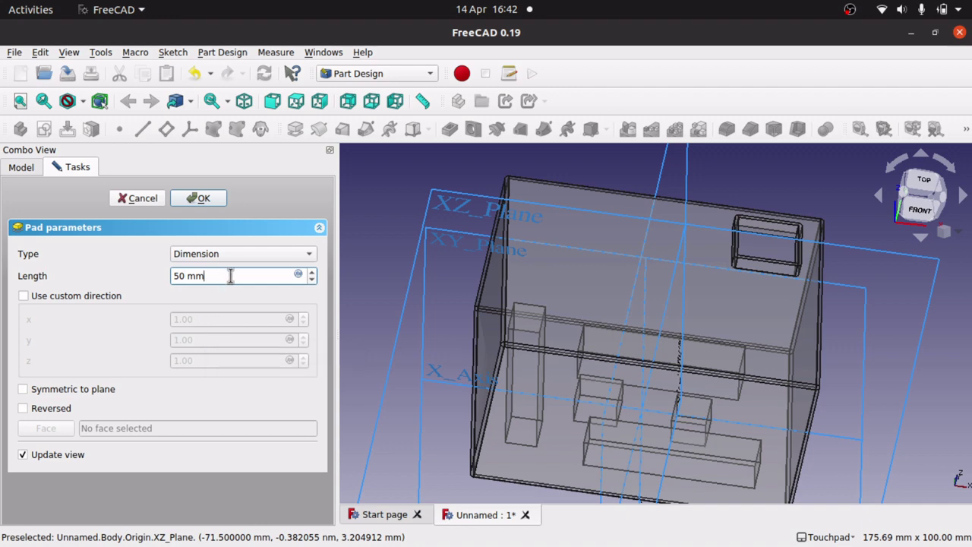
click(114, 320)
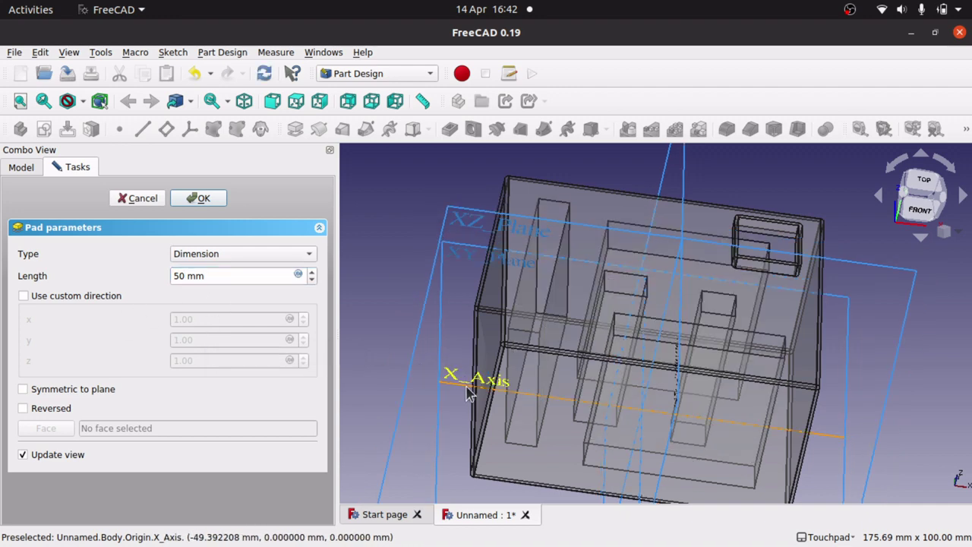
shift+drag(474, 356, 448, 377)
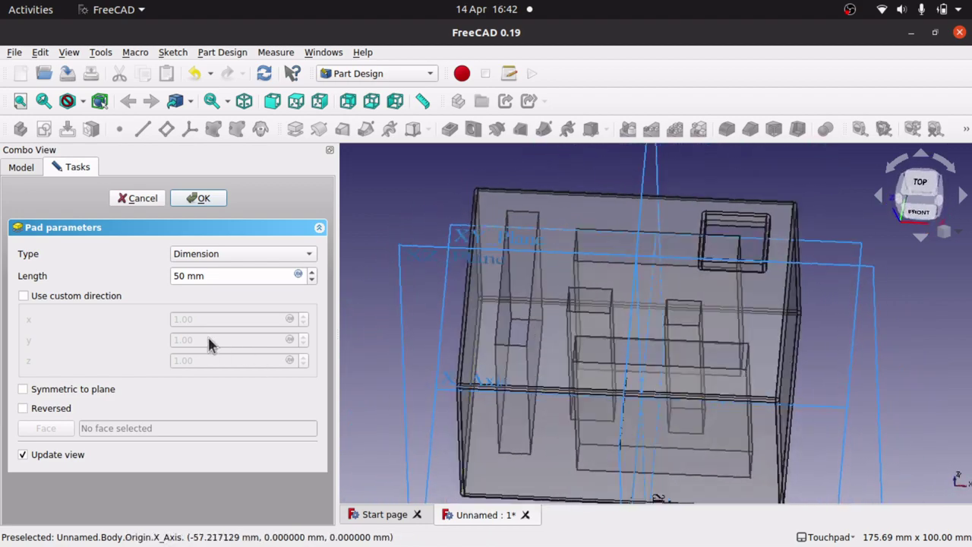
Step: Reduce the pad length of the inner blocks to 35 mm and accept the pad
drag(185, 276, 157, 269)
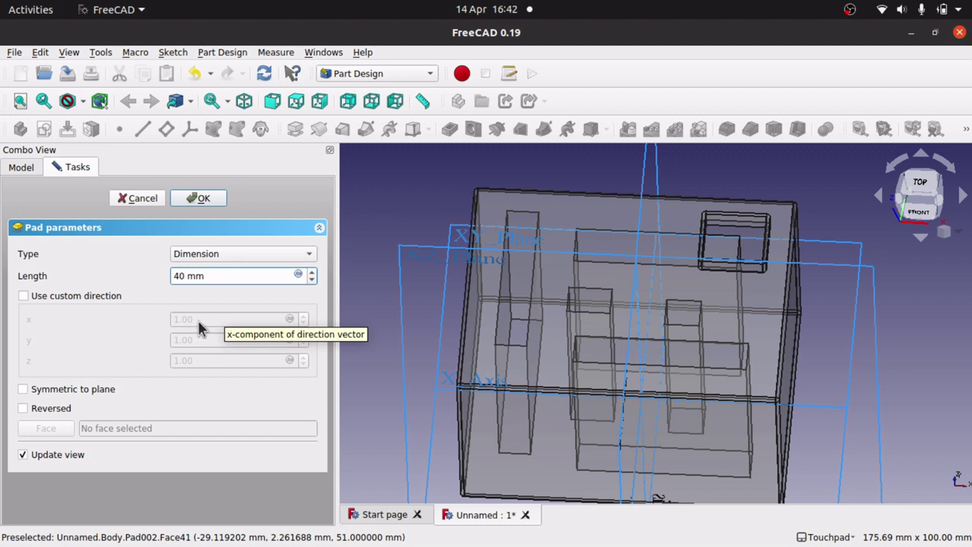
key(BackSpace)
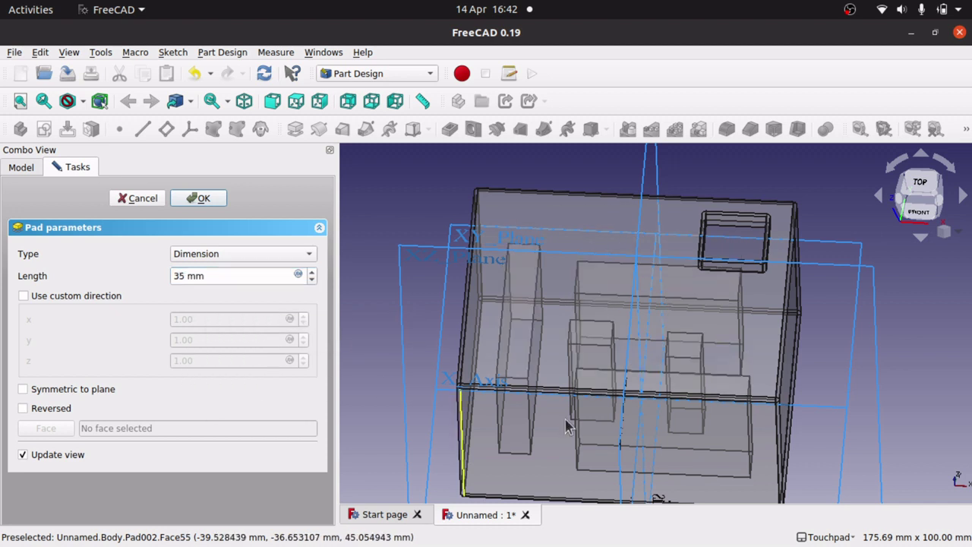
alt+drag(632, 438, 885, 427)
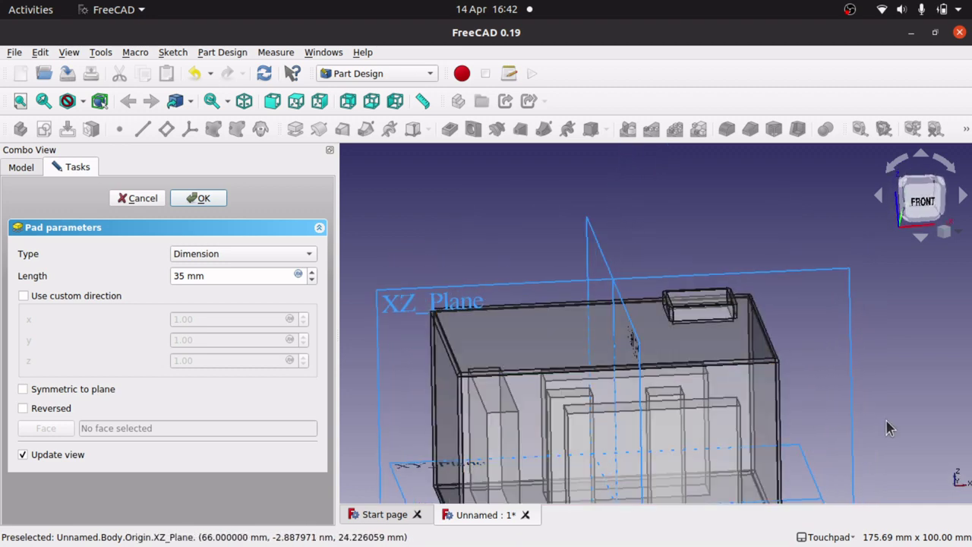
click(198, 197)
Step: Examine the padded inner blocks through the transparent body from several angles
alt+drag(433, 181, 437, 227)
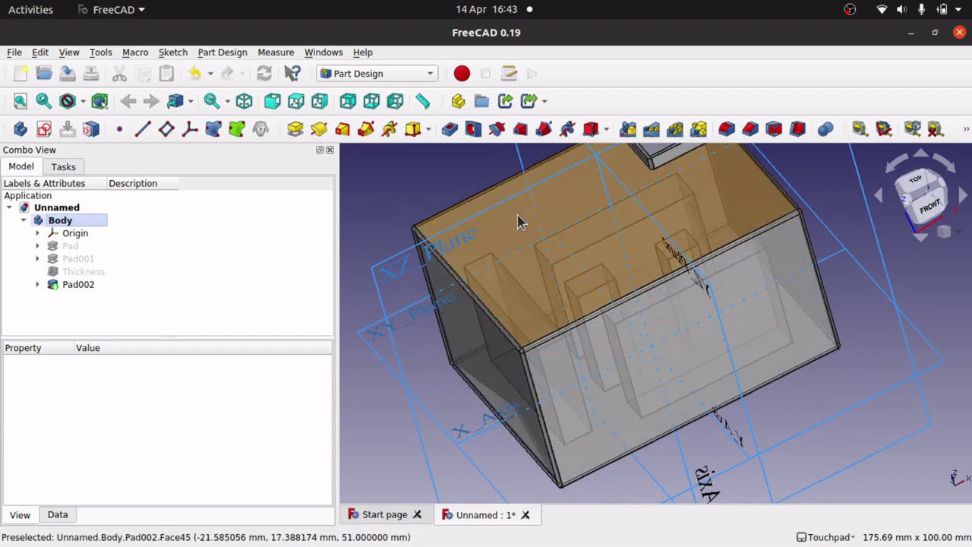
click(523, 224)
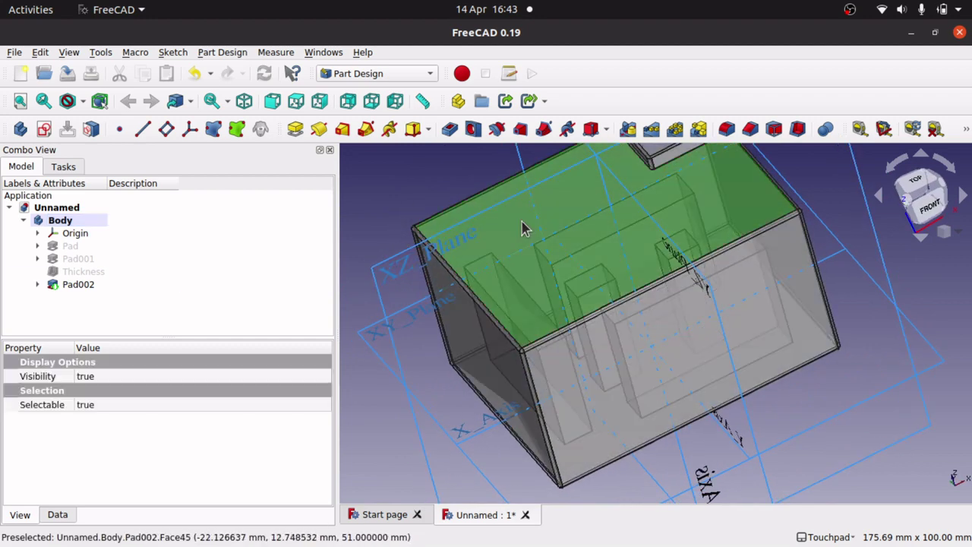
click(45, 109)
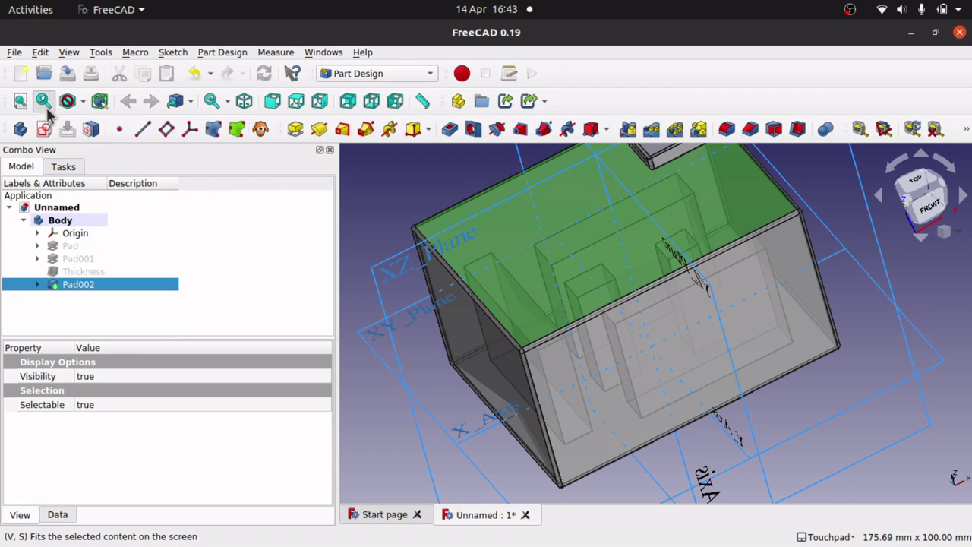
alt+drag(782, 357, 775, 310)
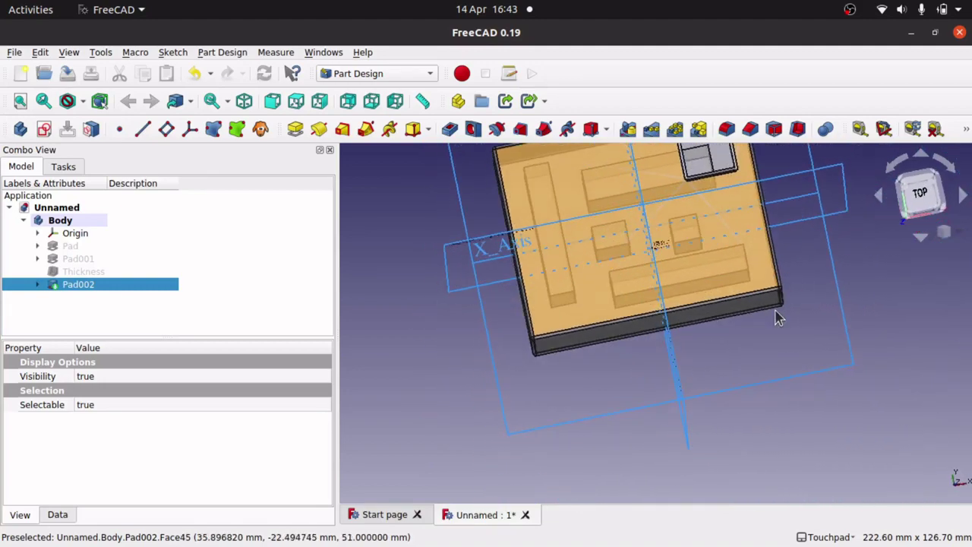
key(Down)
key(Down)
key(Down)
mouse_move(706, 317)
alt+mouse_down()
mouse_move(690, 304)
mouse_move(668, 331)
mouse_move(592, 329)
mouse_move(640, 326)
mouse_move(709, 353)
mouse_move(668, 326)
mouse_move(692, 323)
alt+mouse_up()
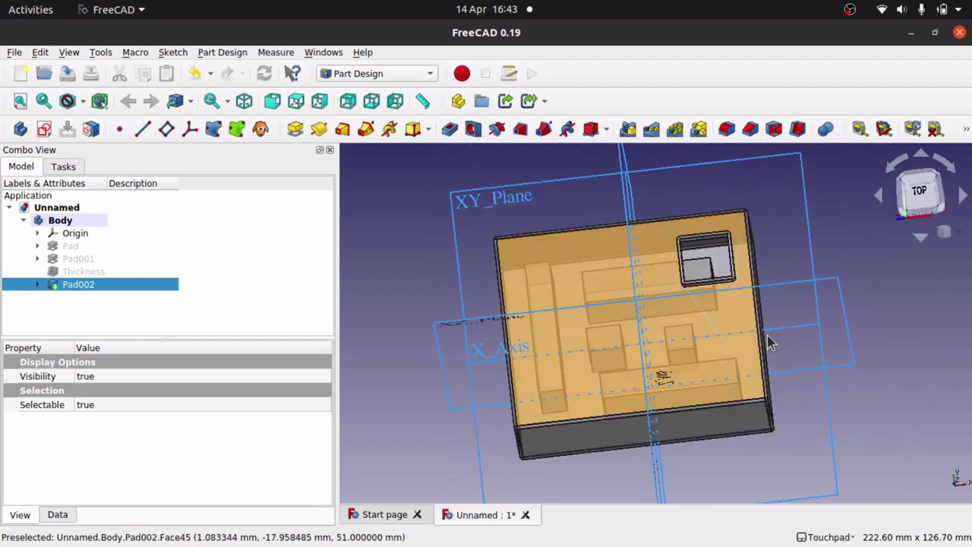
click(690, 315)
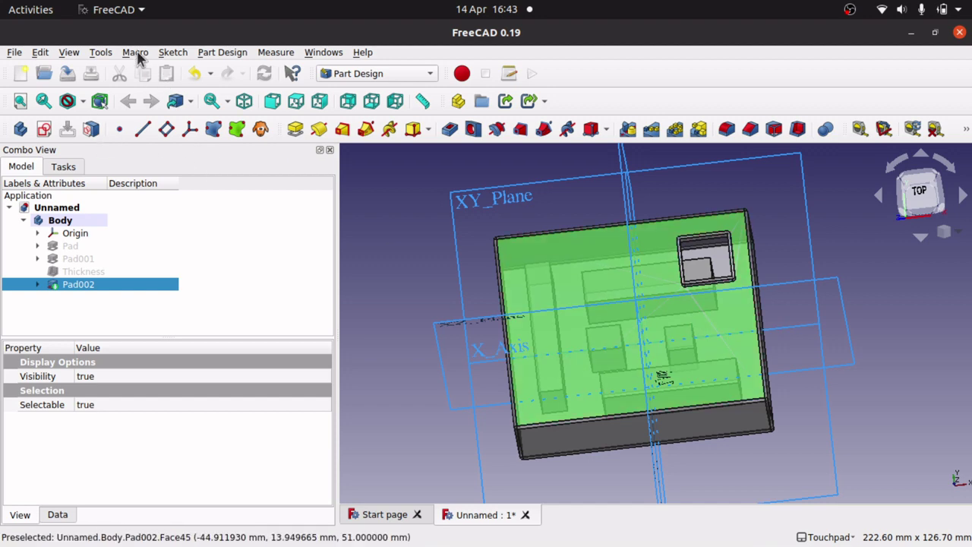
Step: Open the clipping plane settings and preview X clipping at offset 0.00, leaving it disabled
click(69, 53)
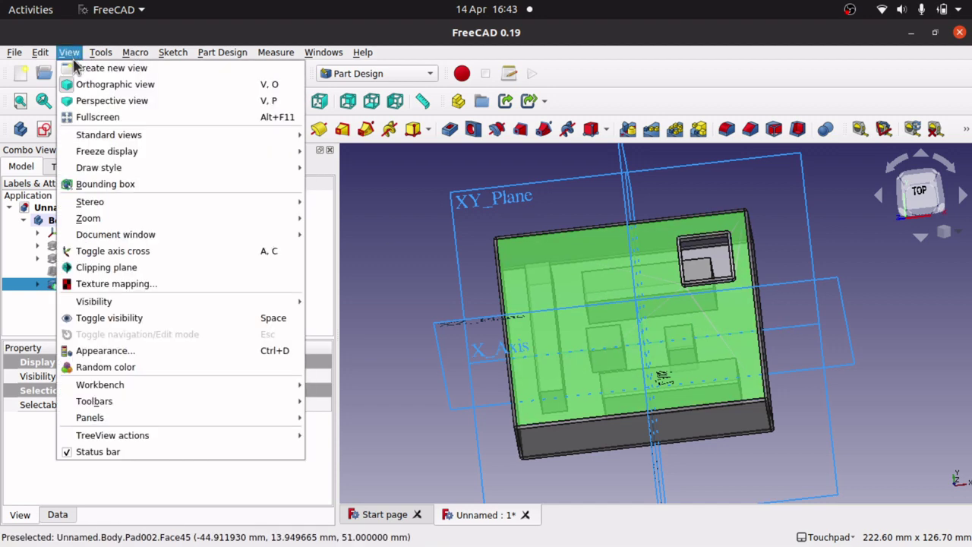
click(98, 267)
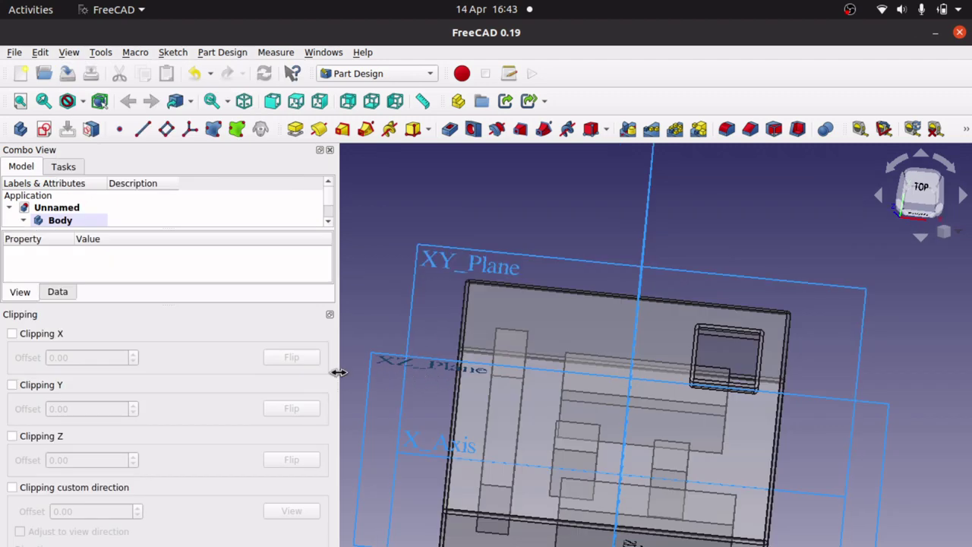
click(11, 334)
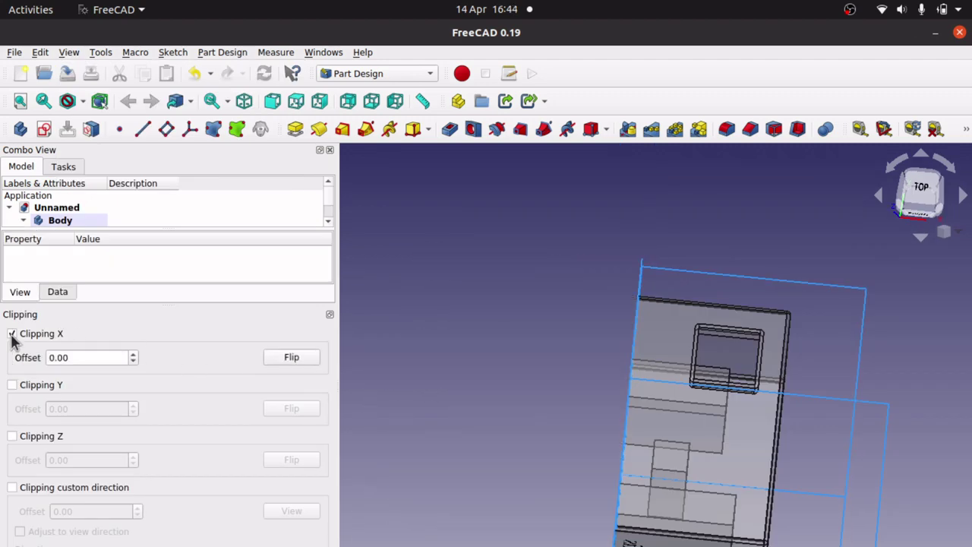
click(12, 335)
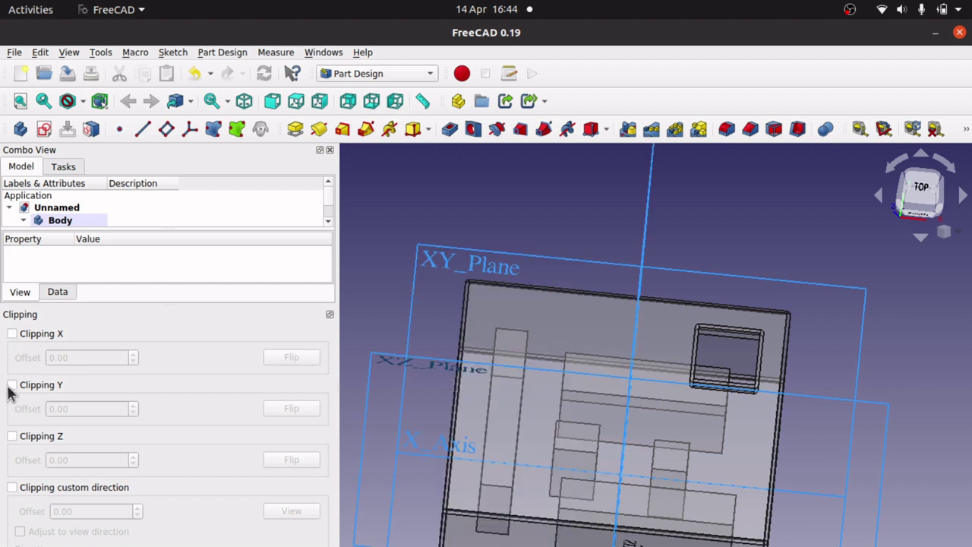
Step: Enable Y clipping on the transparent body and raise its offset to 19.00 to section the inner blocks
click(12, 385)
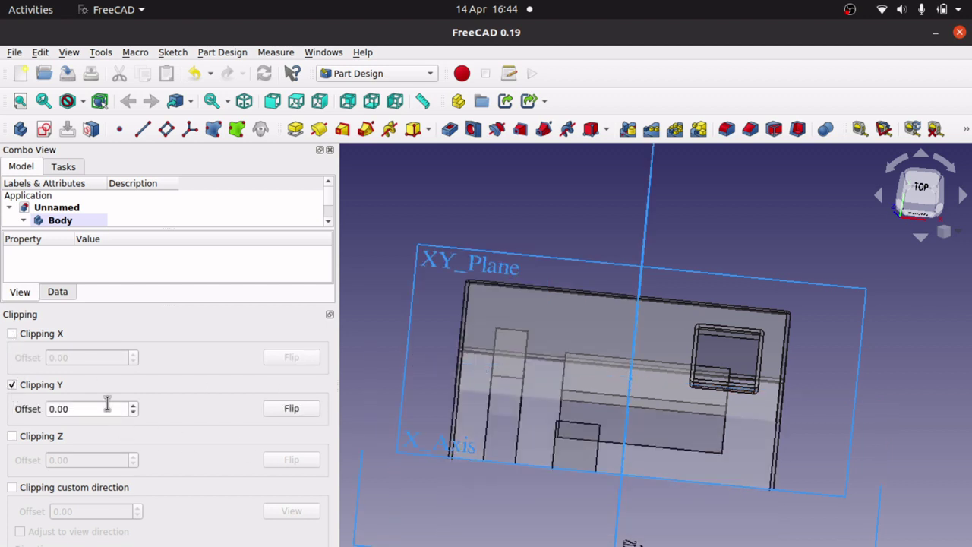
click(133, 405)
click(132, 405)
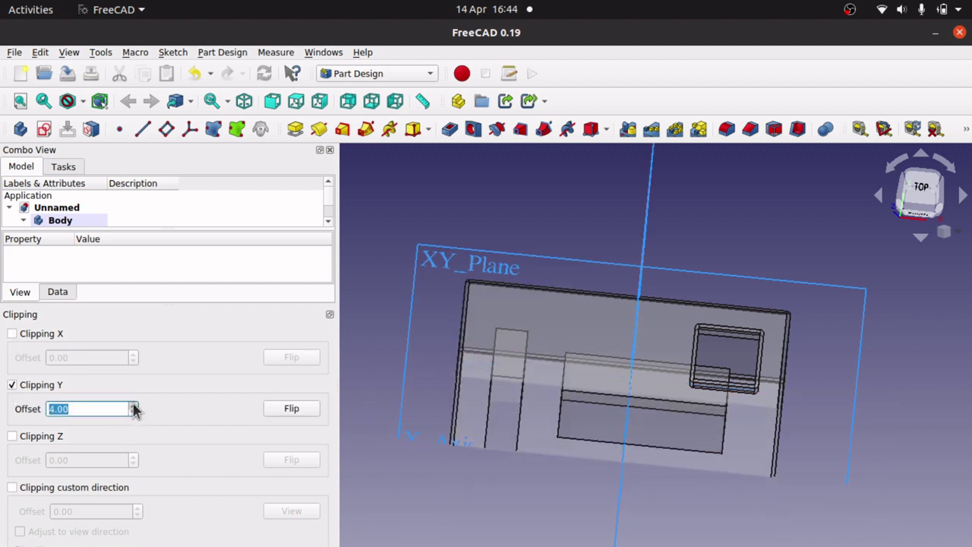
click(133, 405)
click(133, 405)
click(133, 404)
click(133, 405)
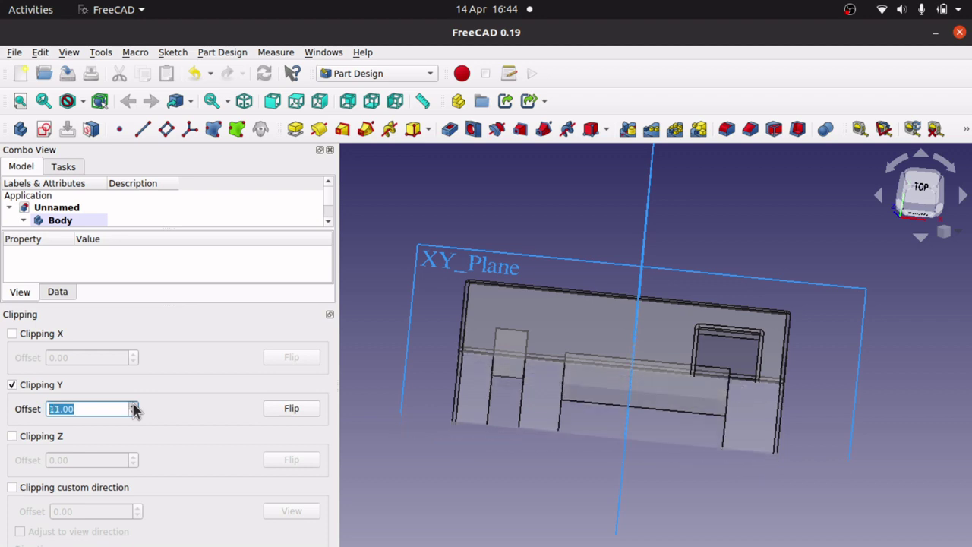
click(132, 405)
click(133, 405)
click(133, 405)
click(133, 404)
click(133, 404)
click(133, 405)
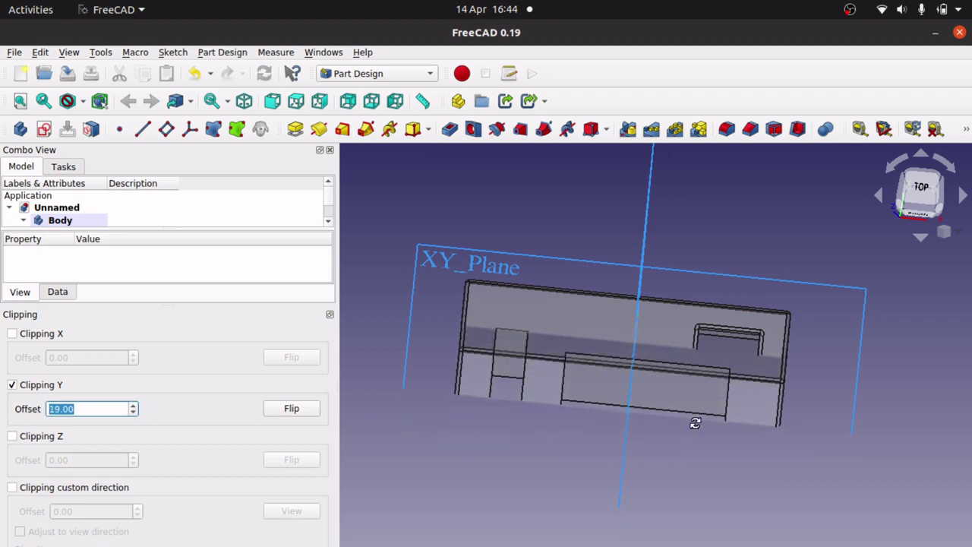
Step: Lower the Y clipping offset to -29.00 and inspect the inner blocks through the sectioned body from other angles
middle_drag(695, 422, 444, 431)
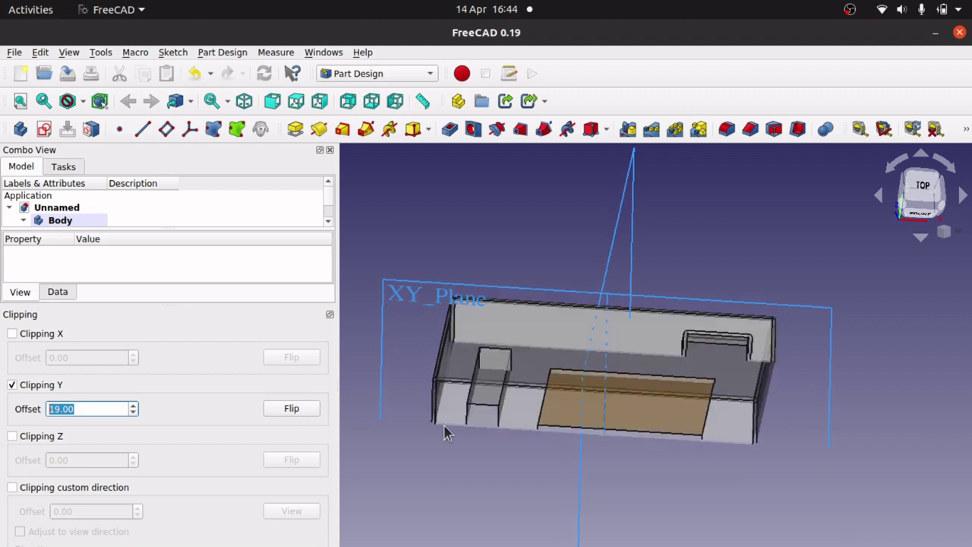
text(0)
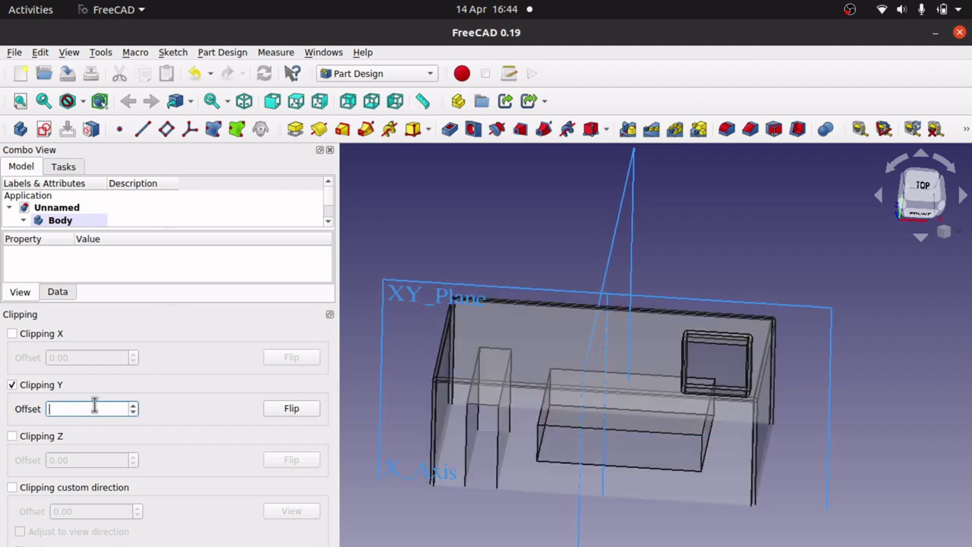
text(-9)
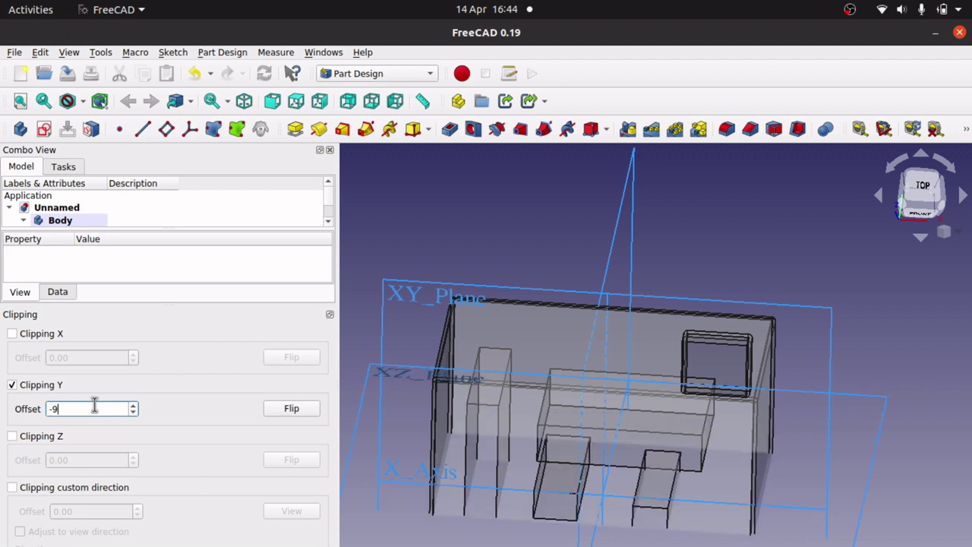
text(30)
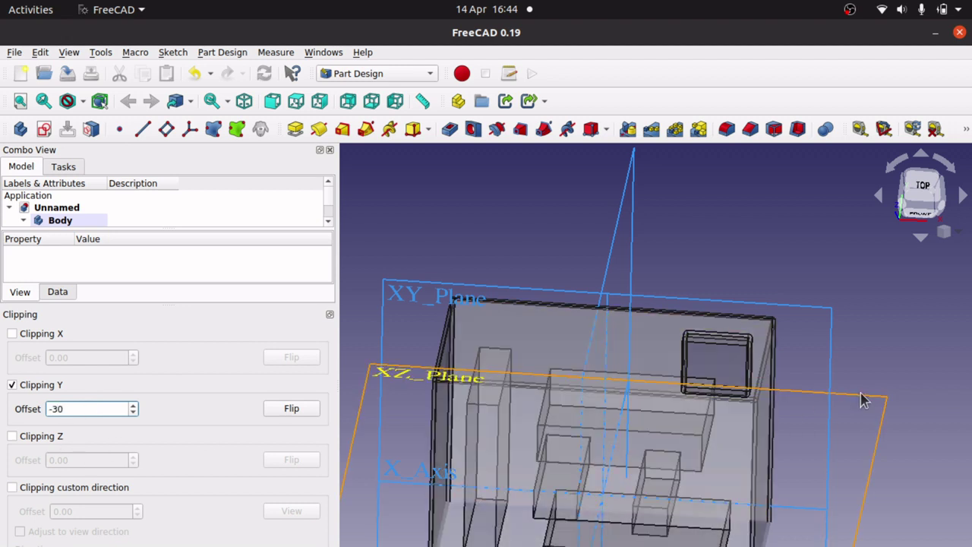
key(Up)
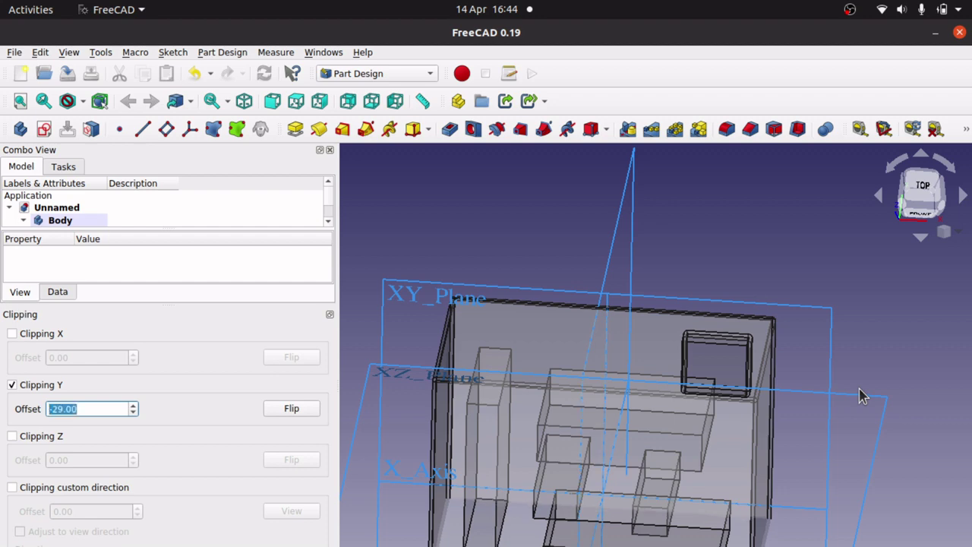
click(876, 388)
key(Up)
key(Up)
key(Up)
key(Up)
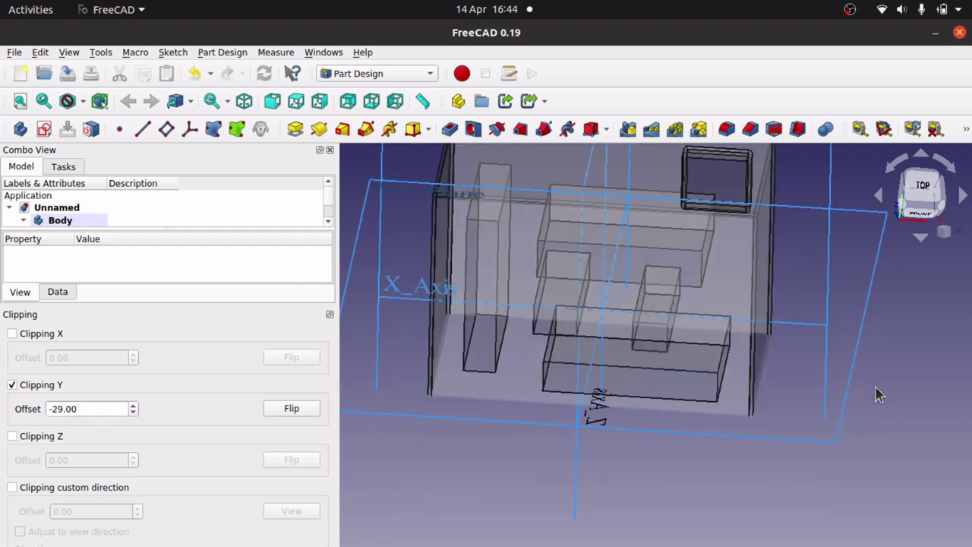
middle_drag(860, 388, 909, 360)
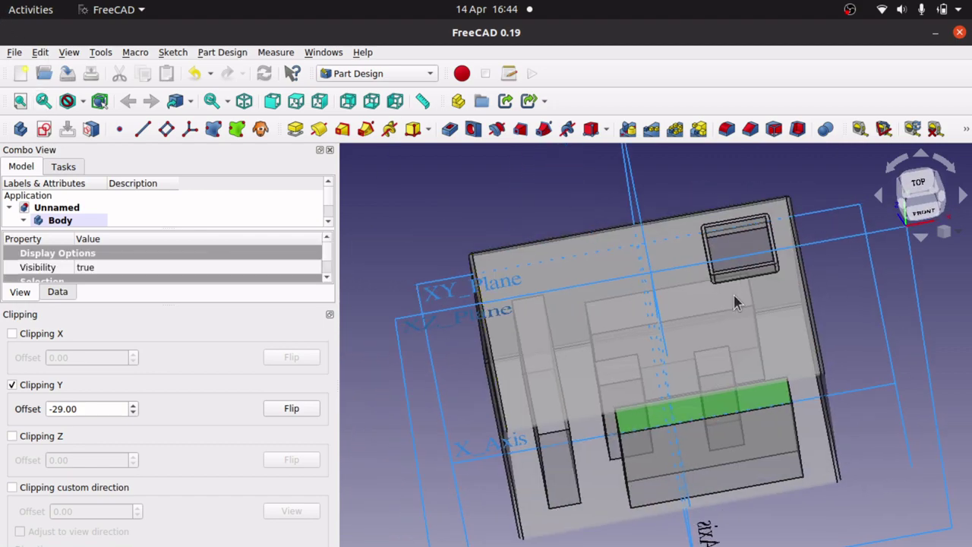
middle_drag(735, 302, 674, 310)
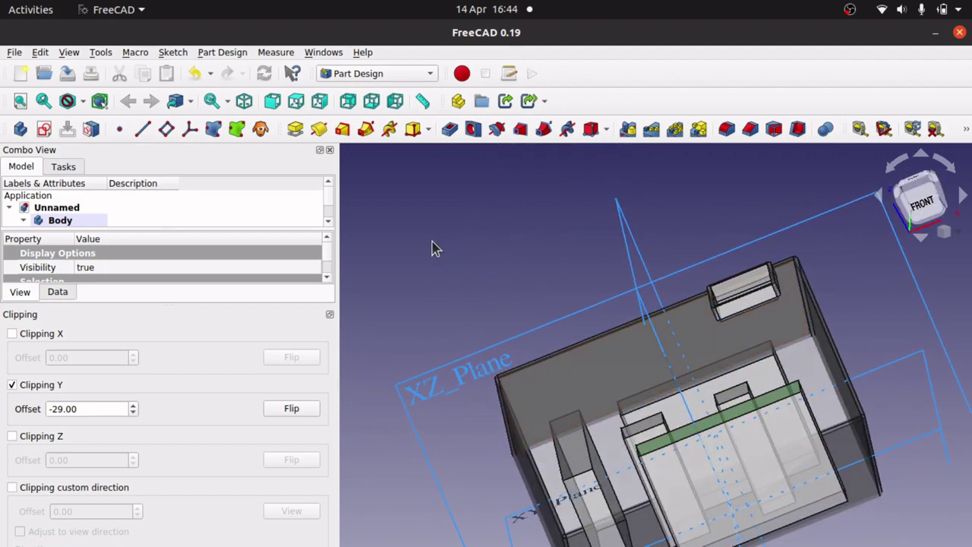
Step: Close the clipping settings and view the unclipped transparent body
click(329, 314)
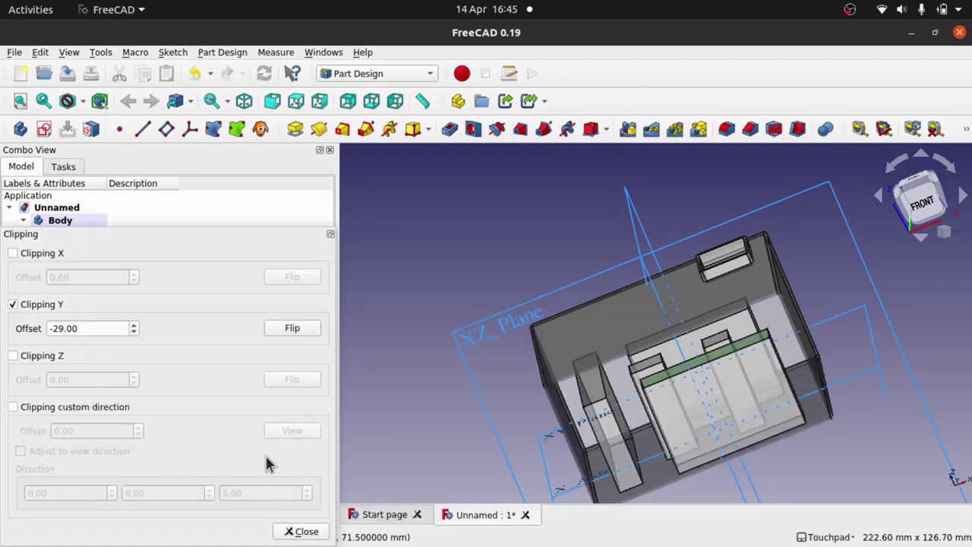
click(301, 532)
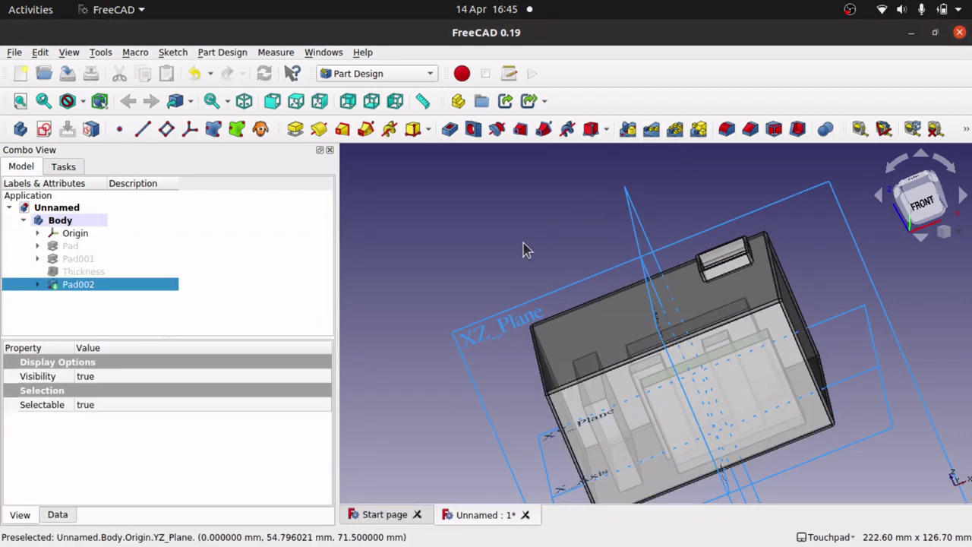
shift+drag(525, 244, 560, 261)
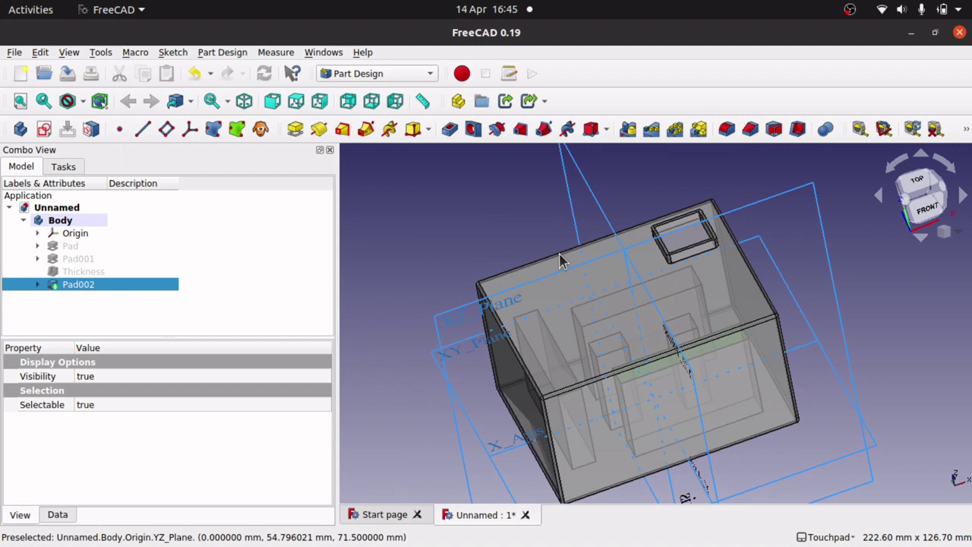
alt+drag(560, 254, 516, 278)
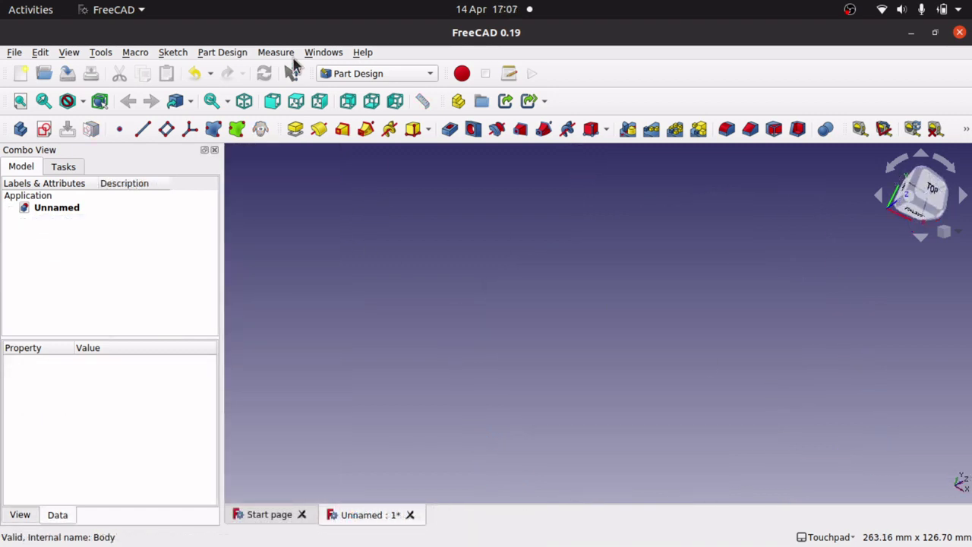
Step: Create a body in the empty document and start a sketch on its XY plane
click(19, 129)
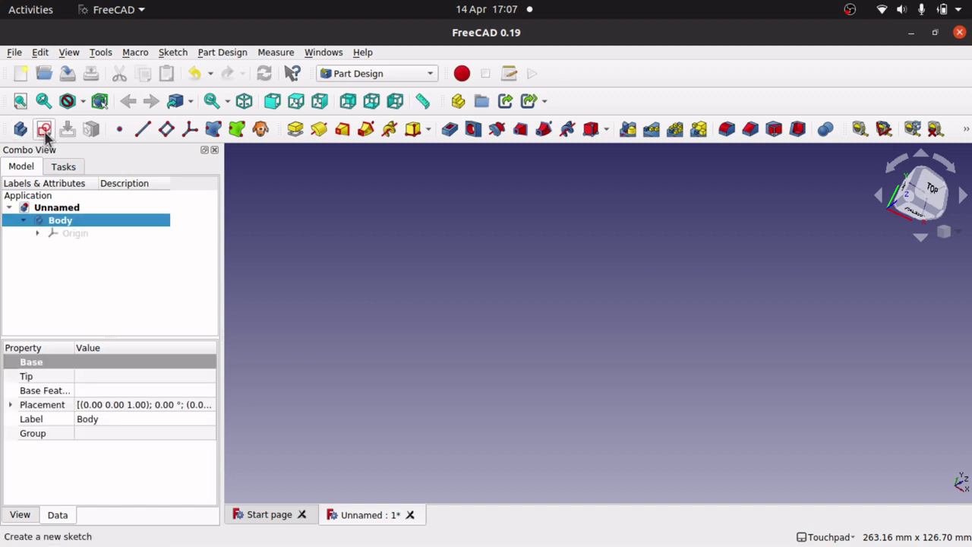
click(44, 129)
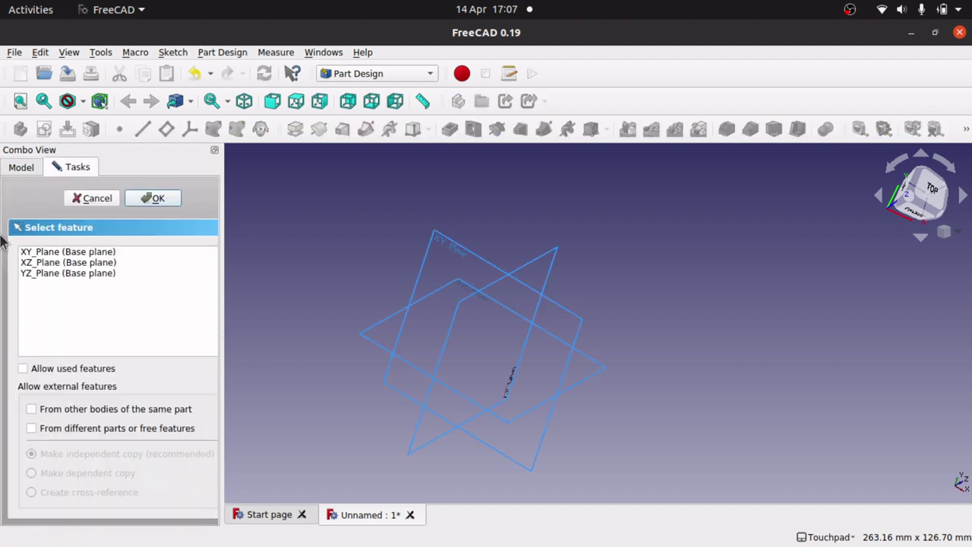
click(67, 253)
click(151, 198)
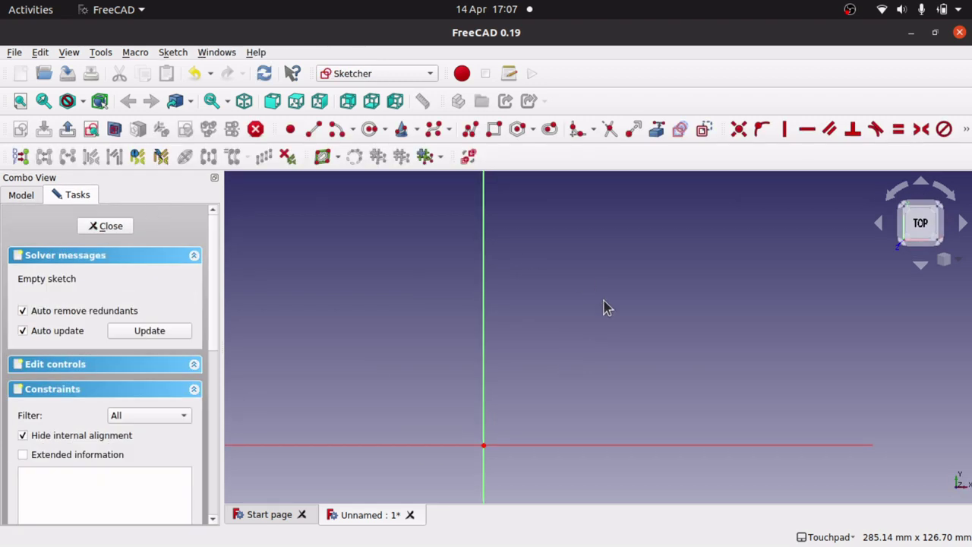
Step: Draw a rectangle enclosing the origin and close the sketch
key(Up)
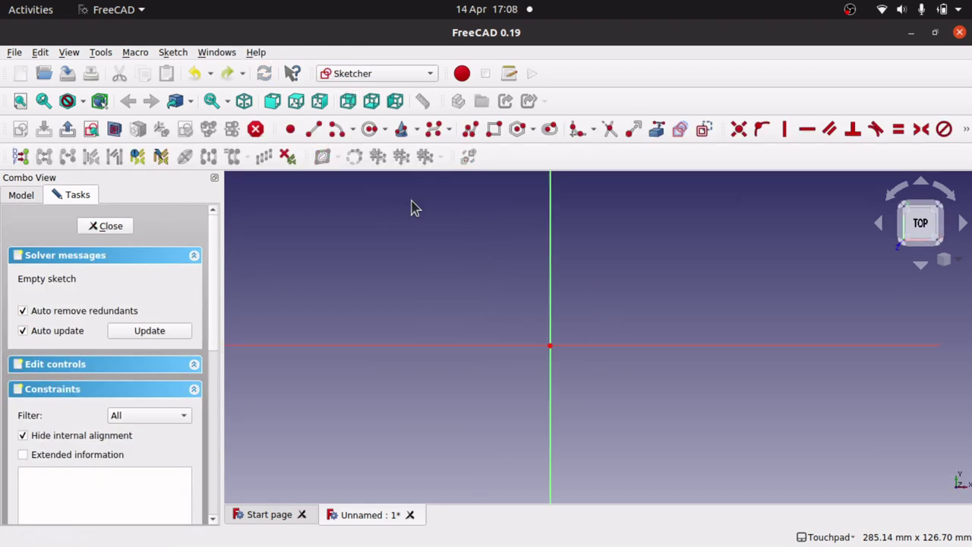
click(493, 130)
click(408, 248)
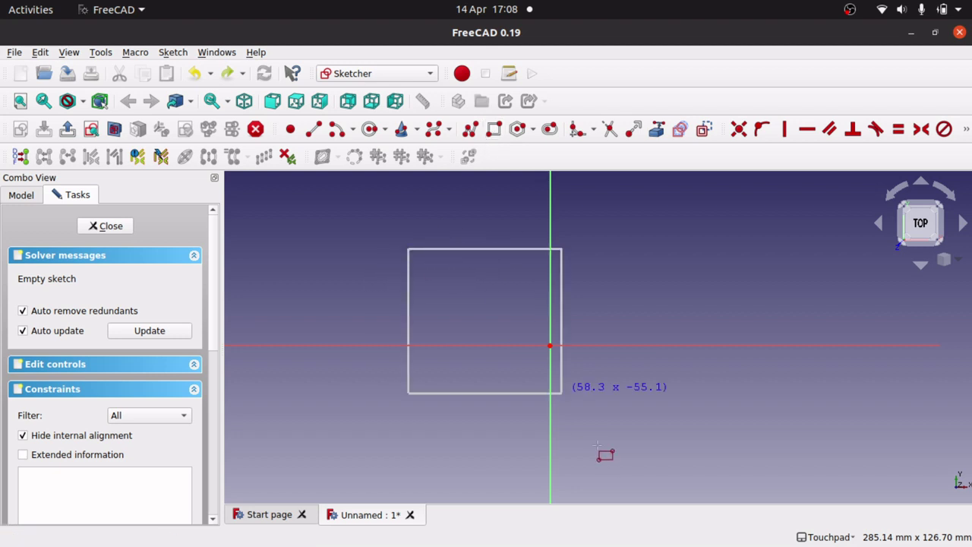
click(697, 451)
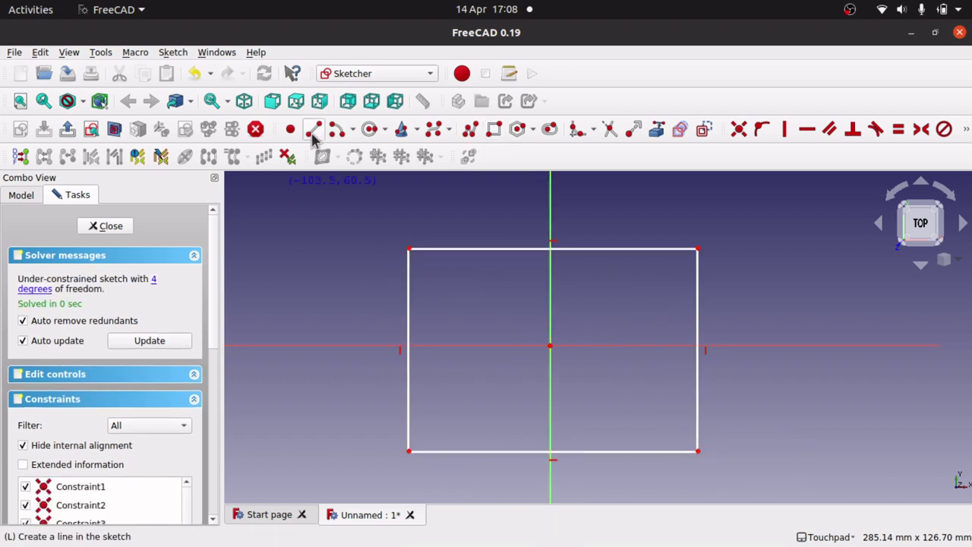
click(119, 227)
Step: Pad the rectangle sketch to a length of 80 mm and accept it
click(102, 249)
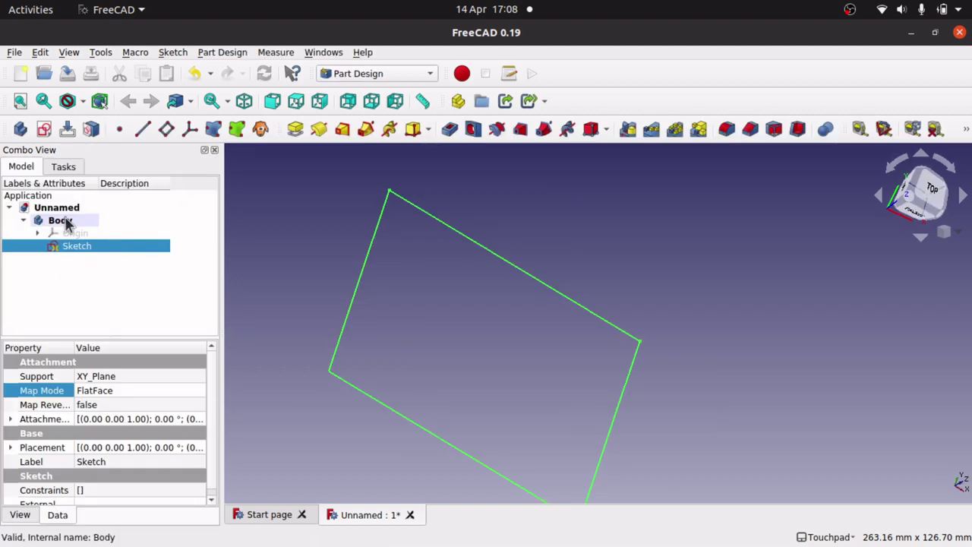
click(289, 133)
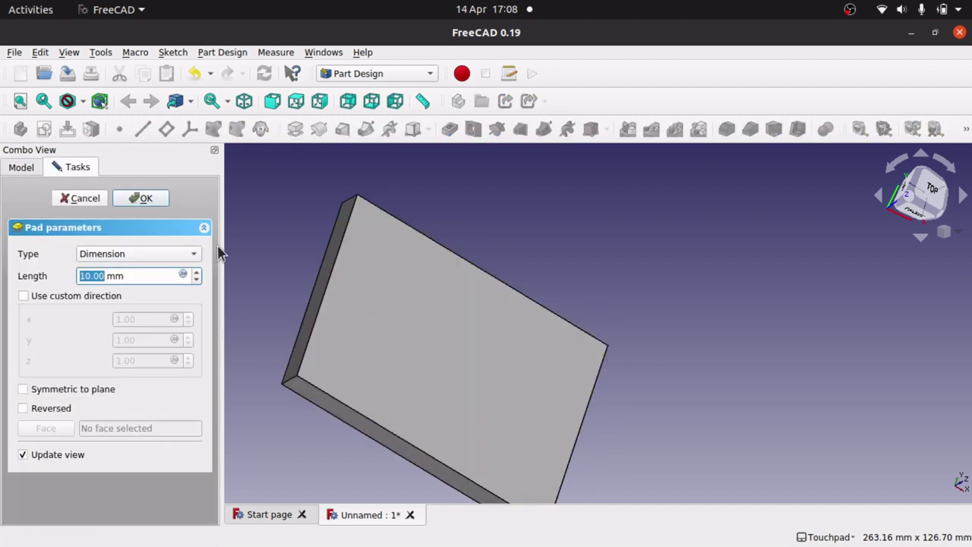
text(80)
click(148, 394)
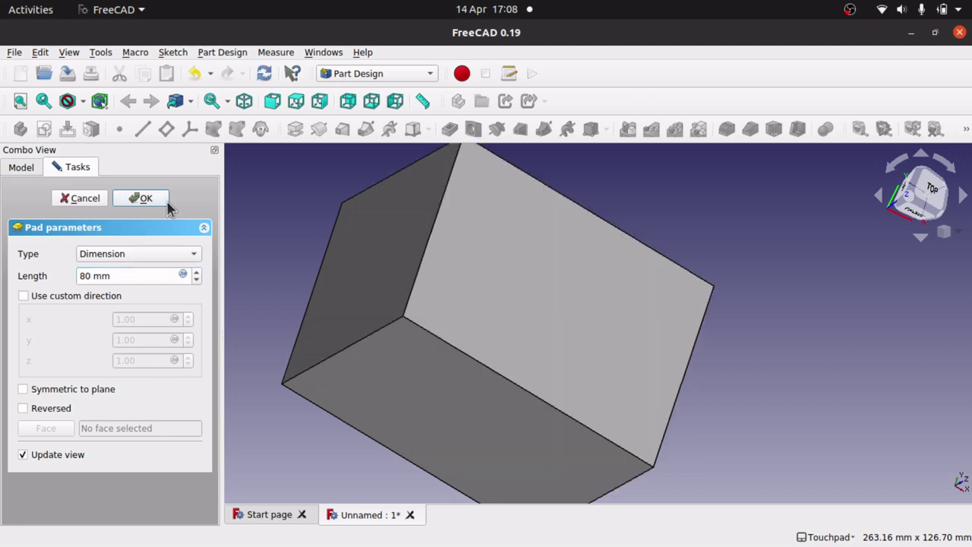
click(143, 199)
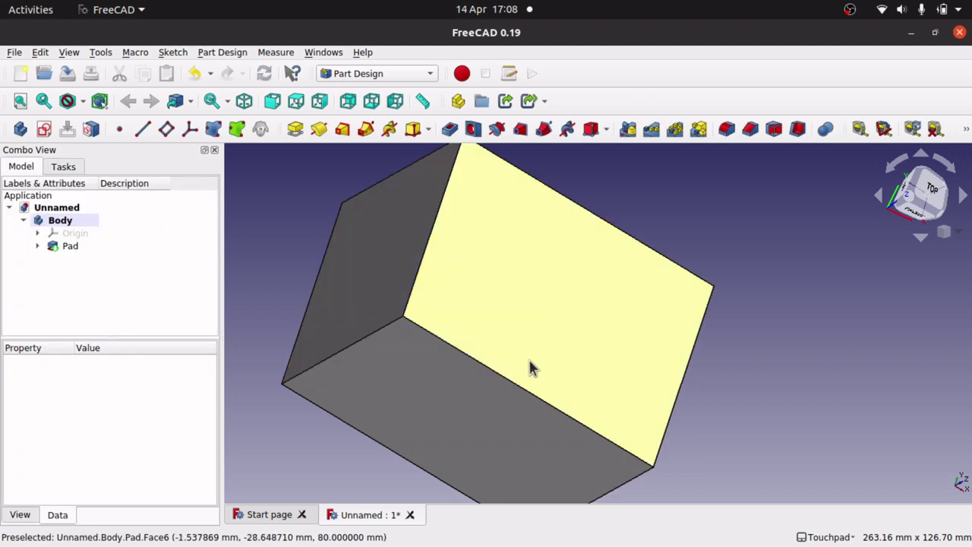
Step: Create a datum plane attached to the block's top face in Plane face mode
mouse_move(589, 366)
alt+mouse_down()
mouse_move(569, 301)
mouse_move(469, 325)
mouse_move(484, 330)
mouse_move(485, 321)
mouse_move(428, 232)
mouse_move(577, 365)
alt+mouse_up()
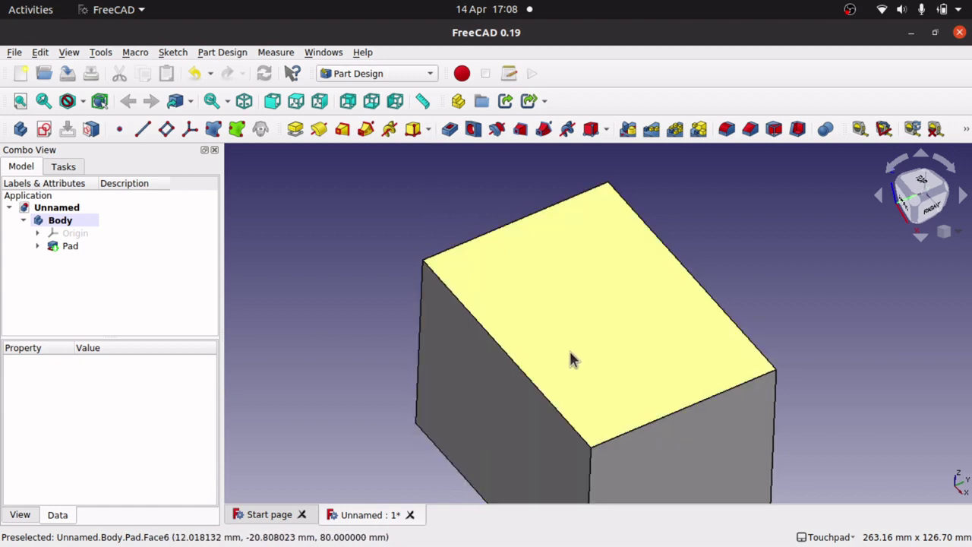
click(599, 314)
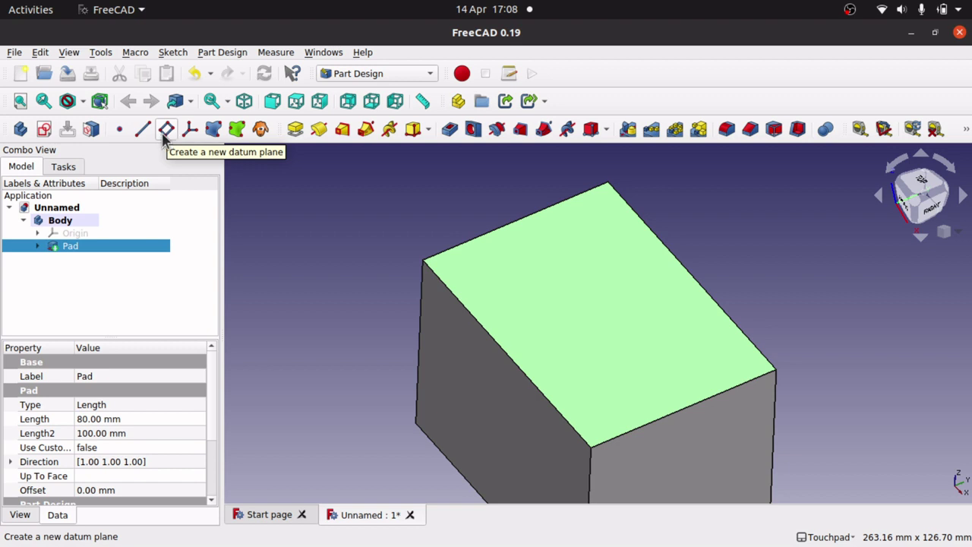
click(222, 54)
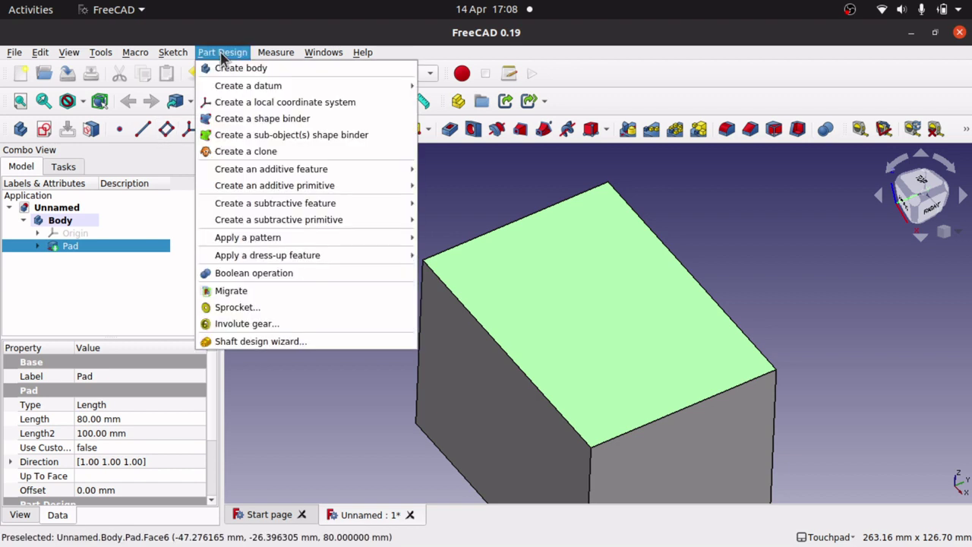
mouse_move(257, 90)
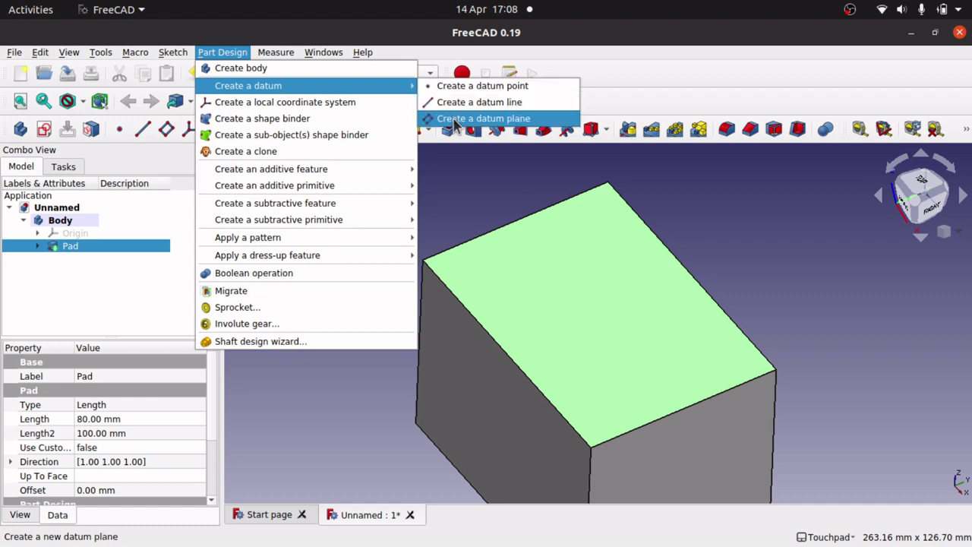
click(457, 120)
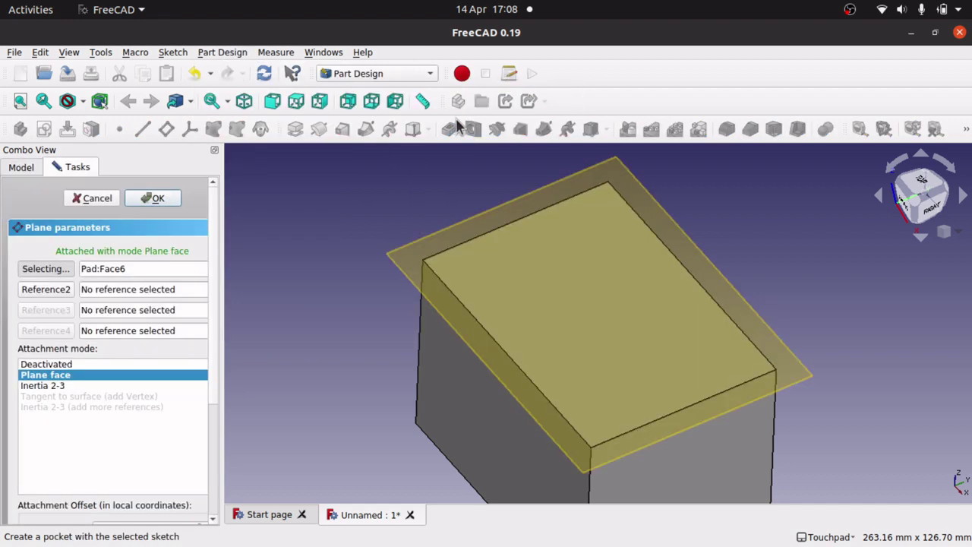
shift+drag(551, 326, 278, 314)
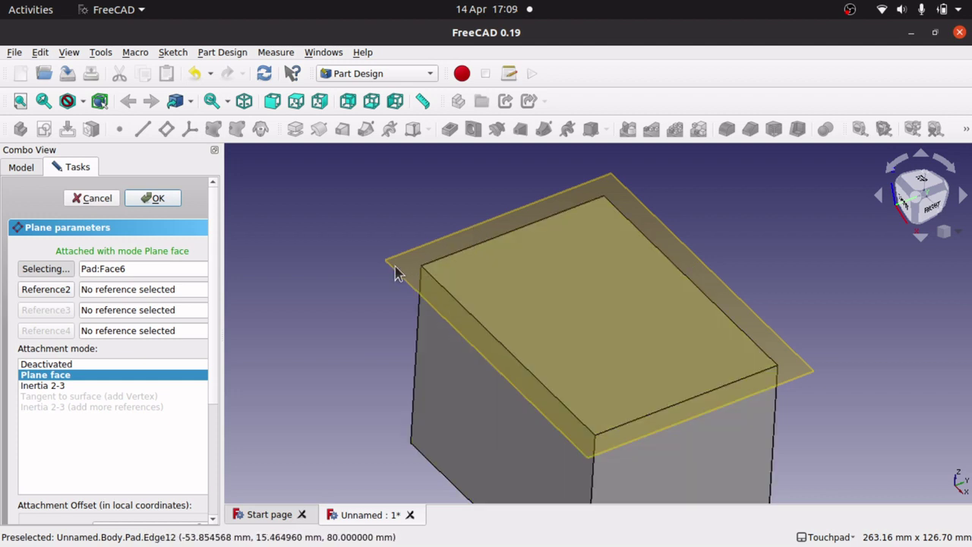
Step: Show the body's origin planes and axes, dismiss the report view and return to the datum plane's parameters
click(21, 168)
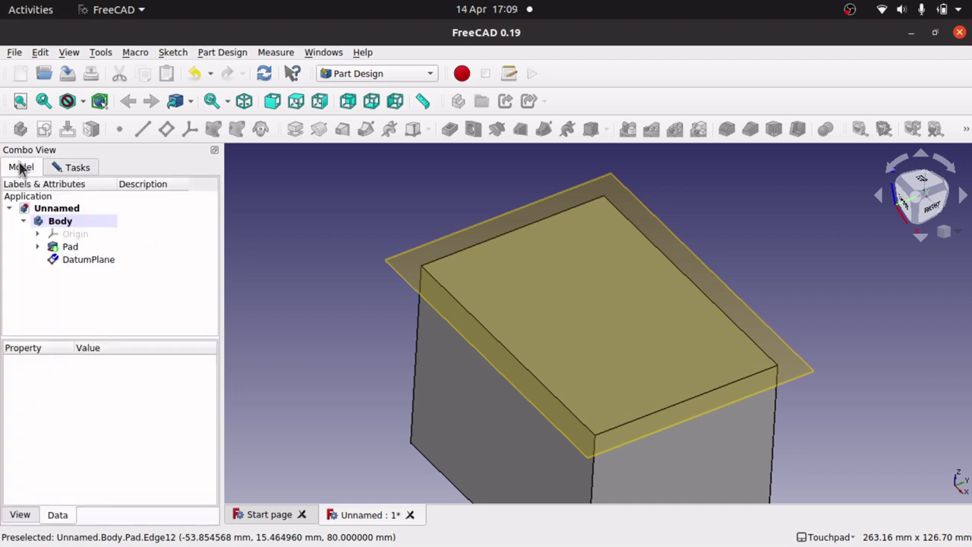
click(76, 235)
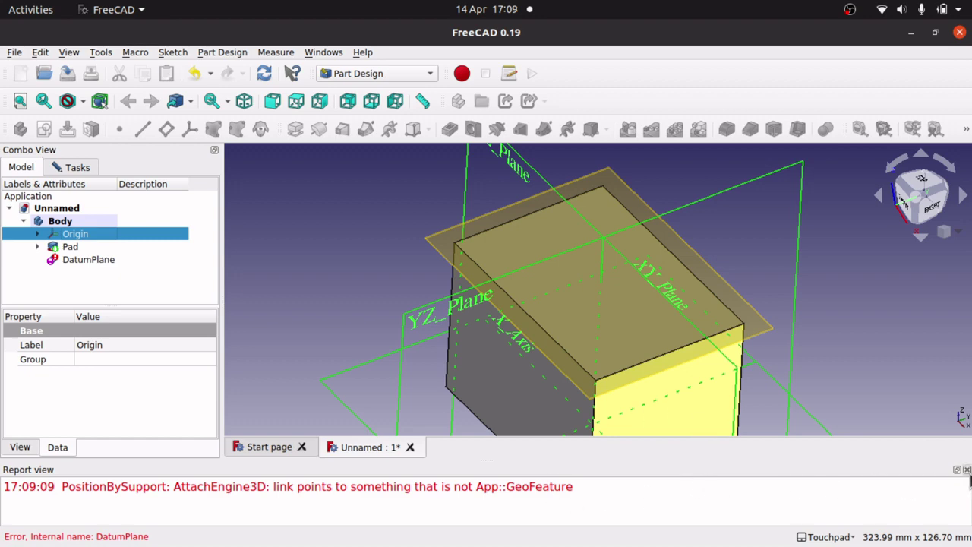
click(967, 470)
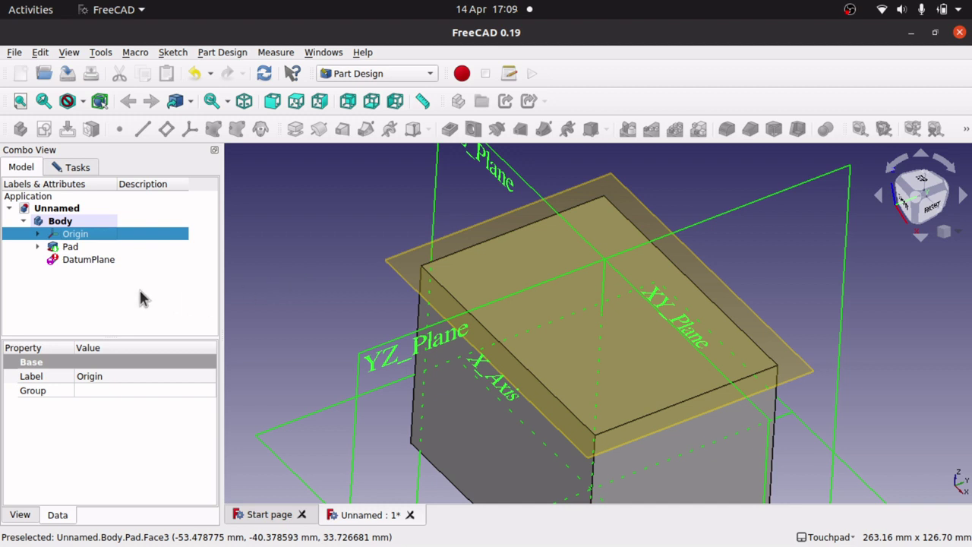
click(96, 262)
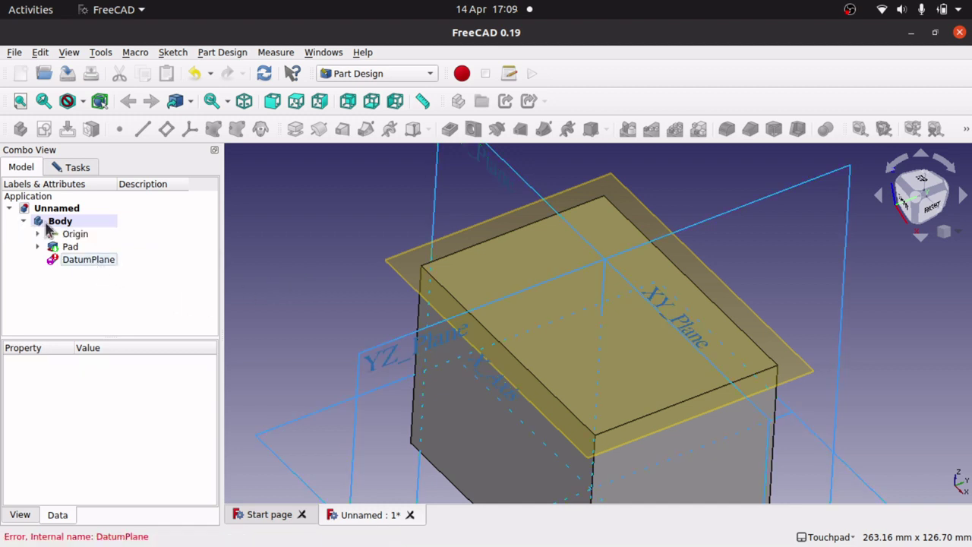
click(59, 167)
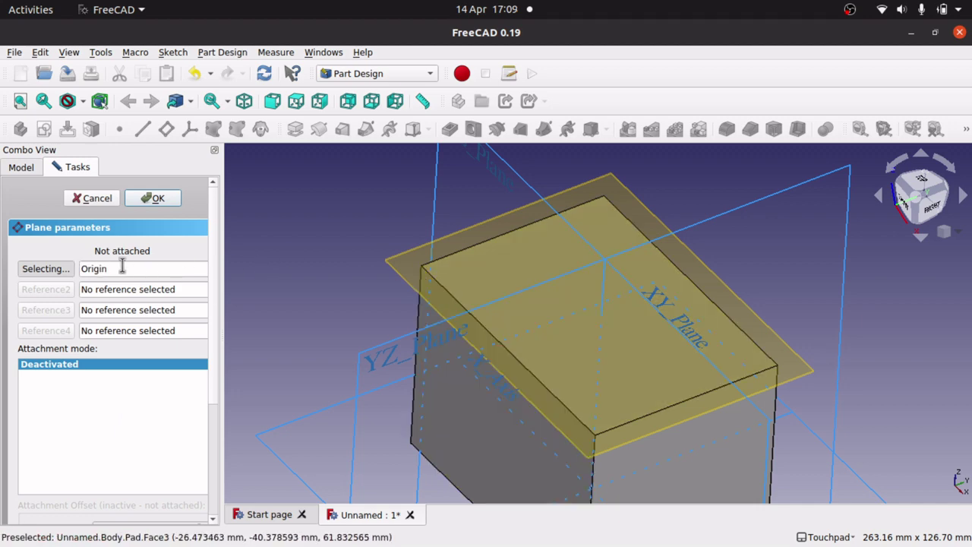
Step: Try attaching the datum plane to the block's side face in Plane face mode, and clear that reference
click(490, 350)
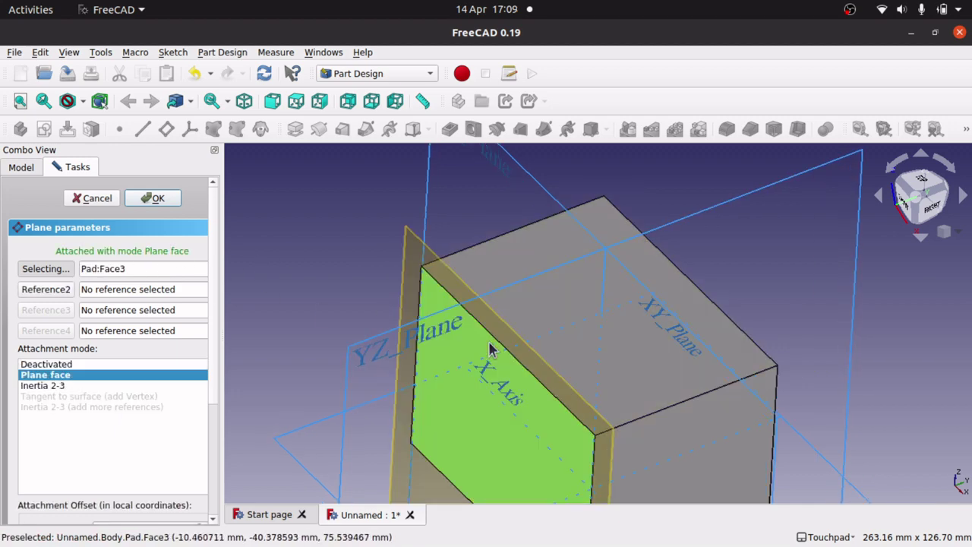
click(44, 269)
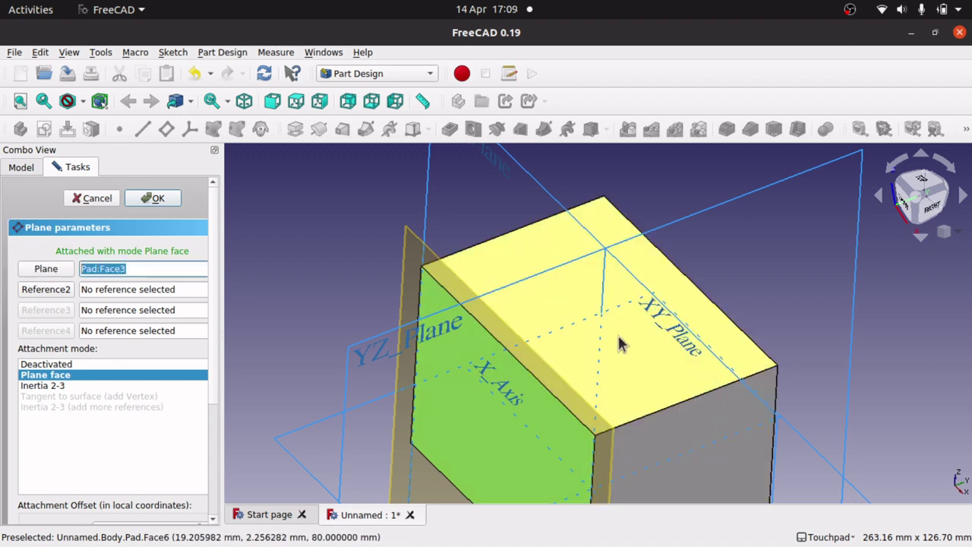
key(BackSpace)
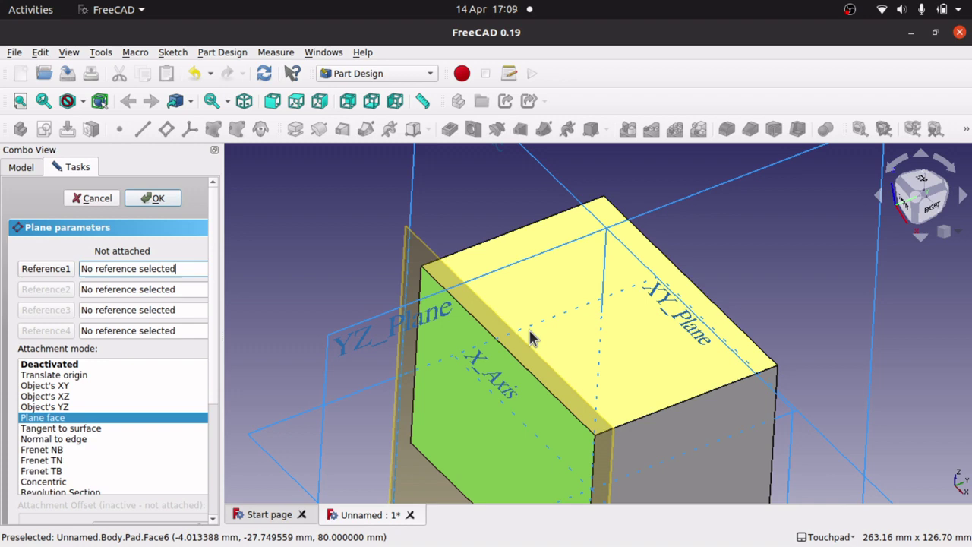
Step: Attach the datum plane to the block's top face in Plane face mode
click(552, 283)
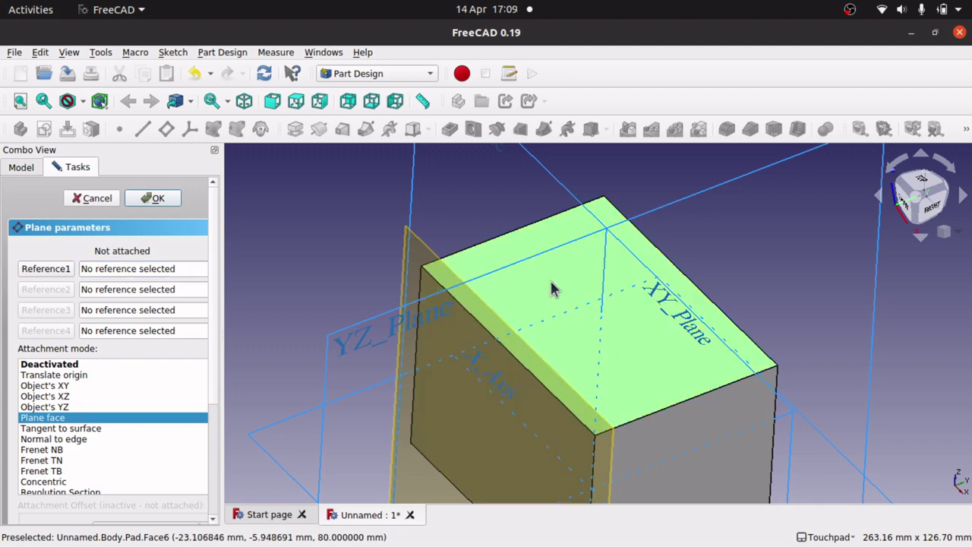
click(41, 269)
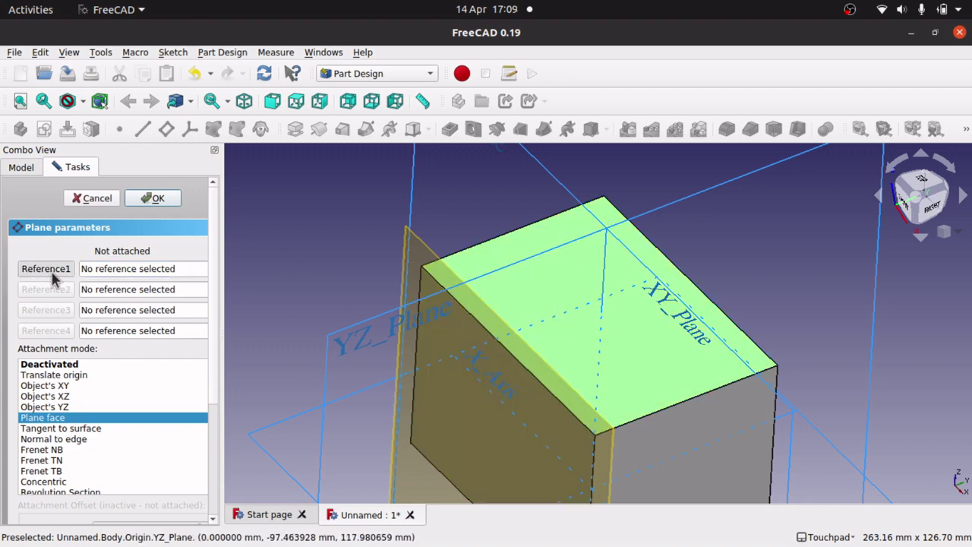
click(581, 302)
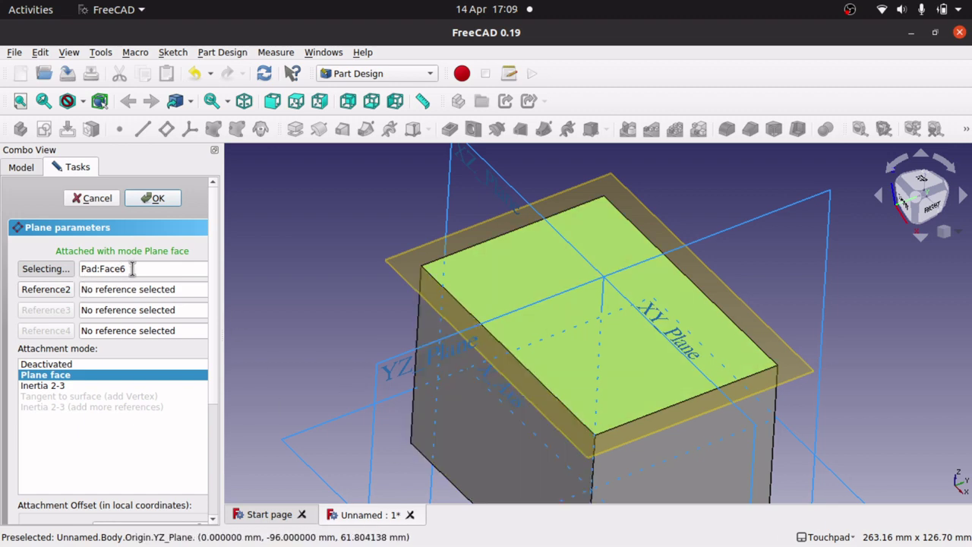
Step: Set the datum plane's attachment offset in the z-direction to -50 mm
scroll(216, 426, down, 3)
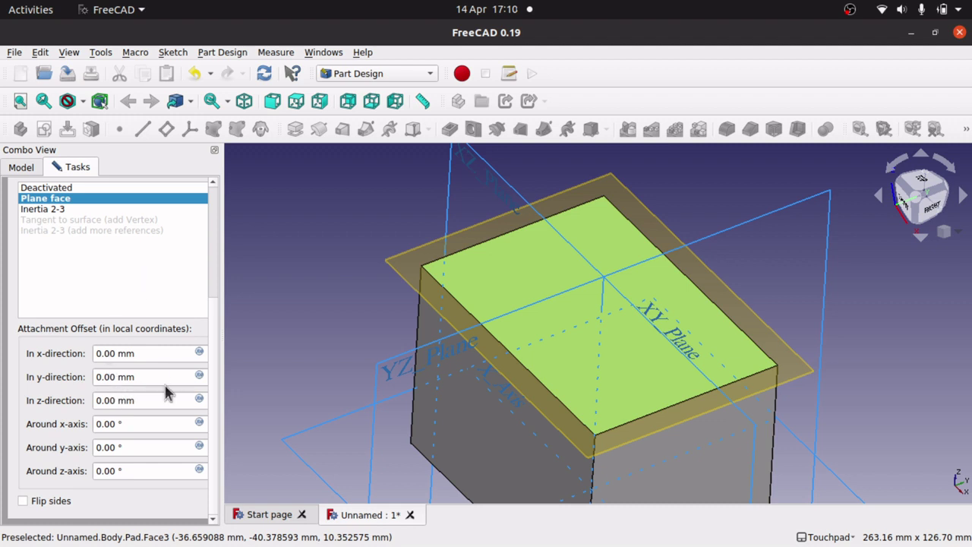
click(182, 403)
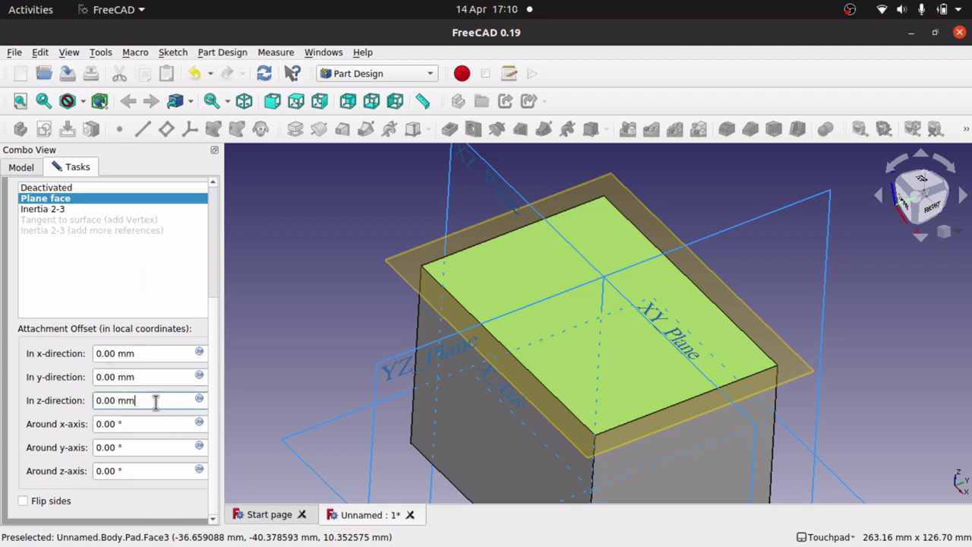
drag(156, 402, 55, 407)
text(-50)
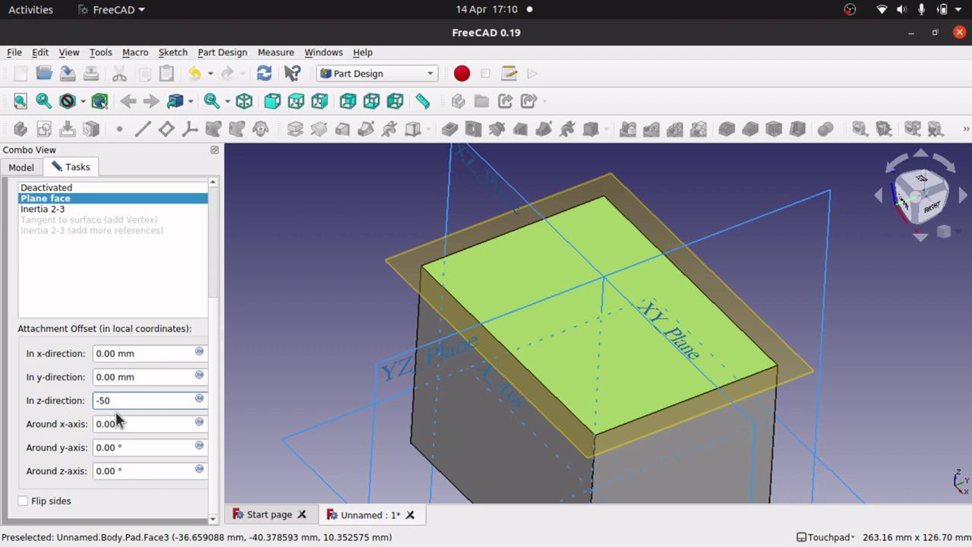
click(151, 377)
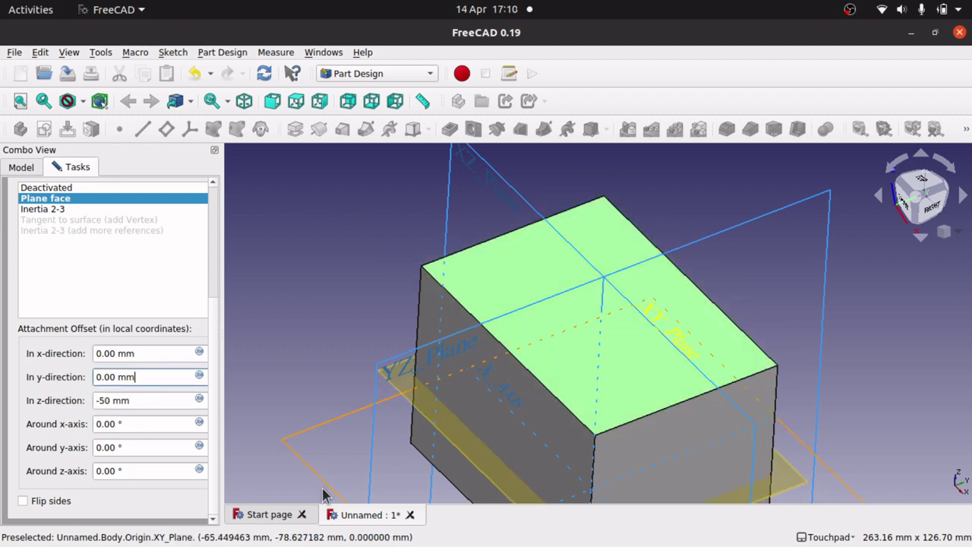
Step: Set the datum plane's z-direction attachment offset to -40 mm and accept the plane parameters
click(103, 400)
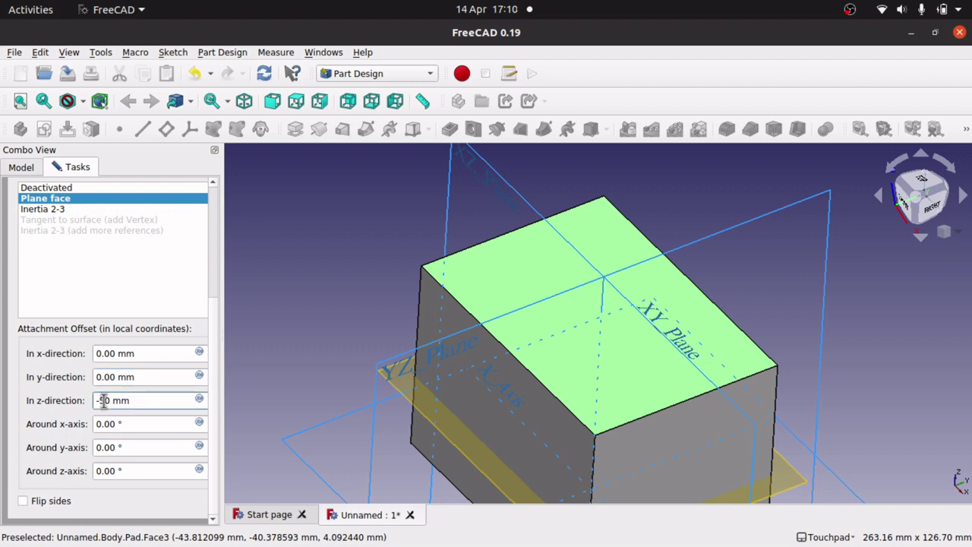
click(154, 377)
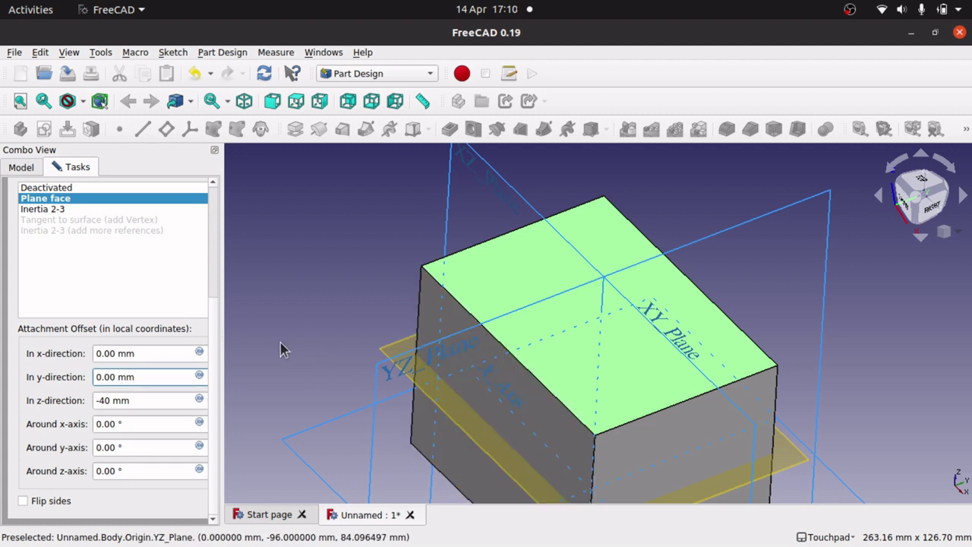
click(310, 351)
key(Up)
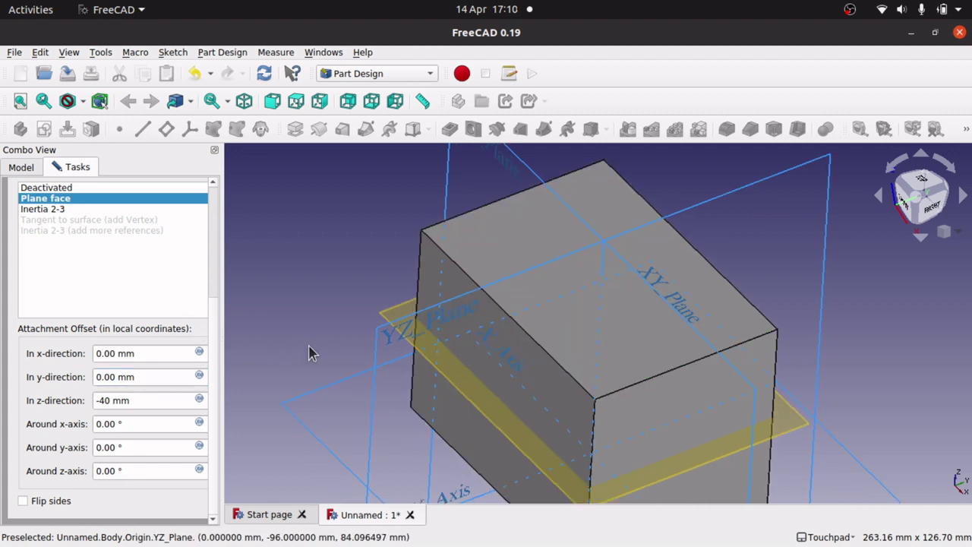
key(Up)
key(Up)
scroll(212, 300, up, 4)
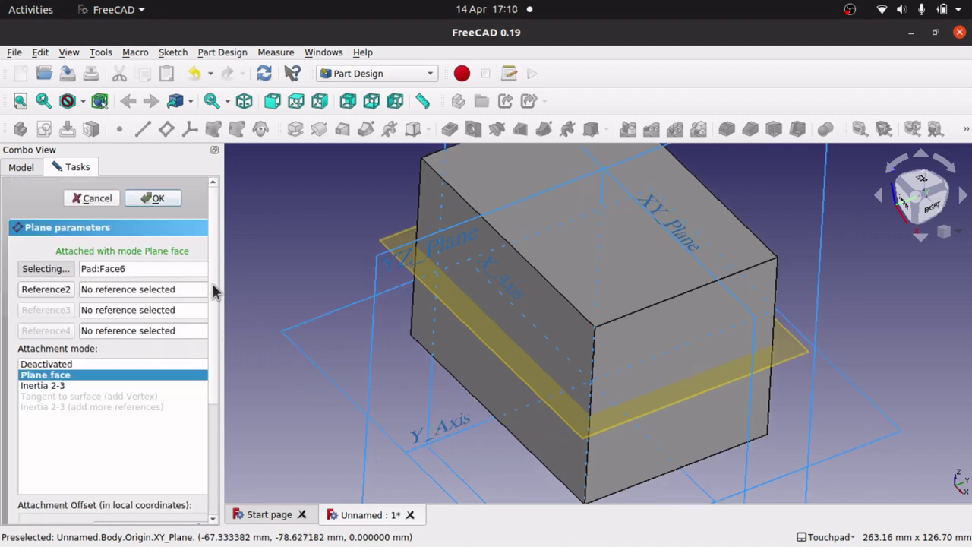
scroll(214, 311, down, 4)
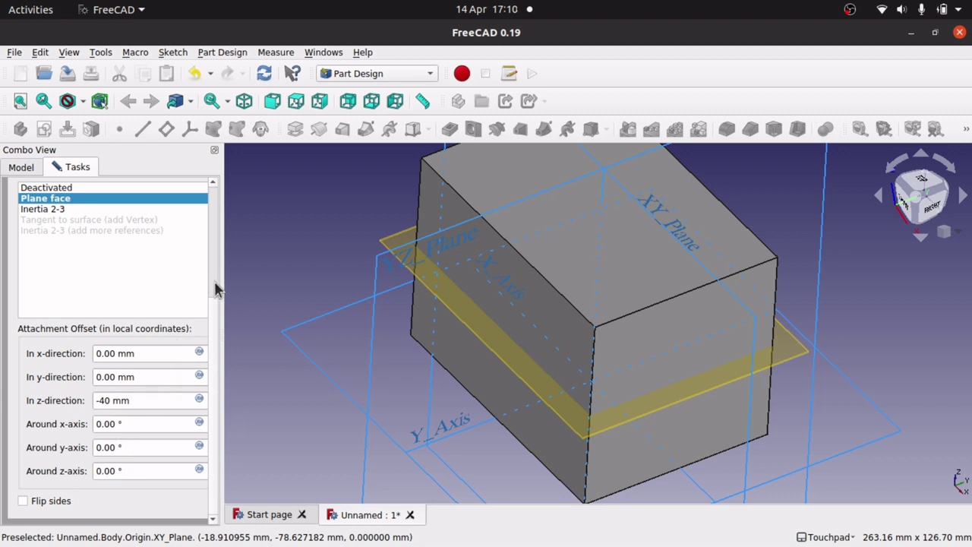
scroll(217, 261, up, 4)
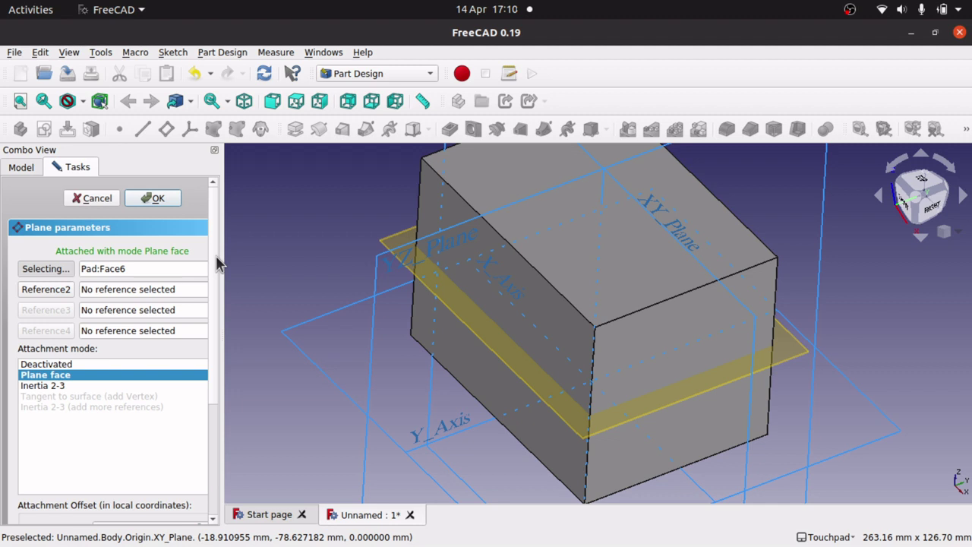
click(154, 198)
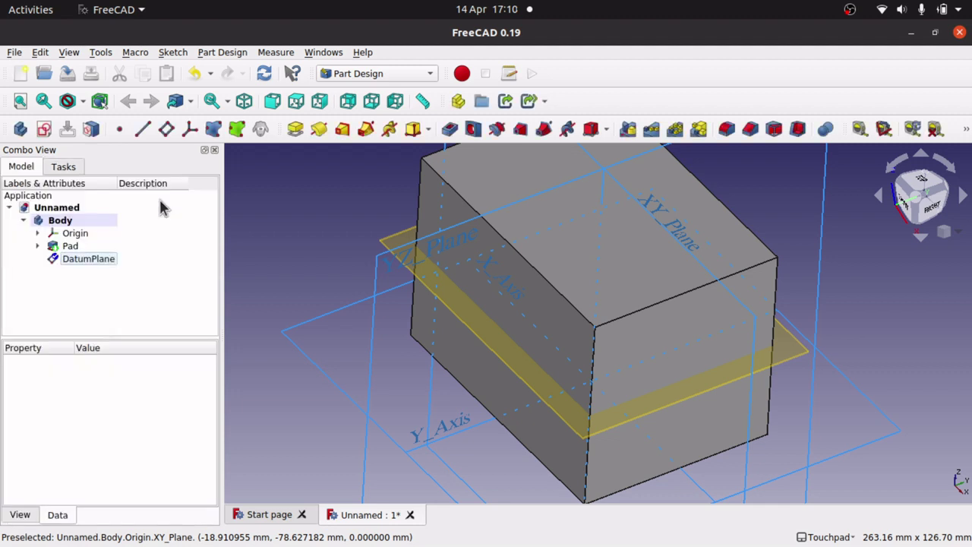
Step: Create a sketch on the datum plane and section the view at the sketch plane to expose the block's interior
click(102, 259)
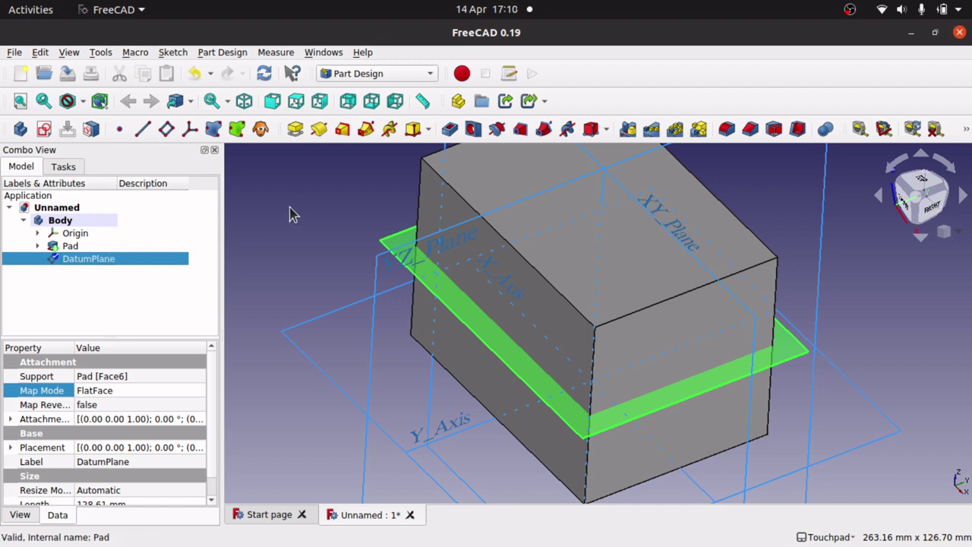
click(44, 129)
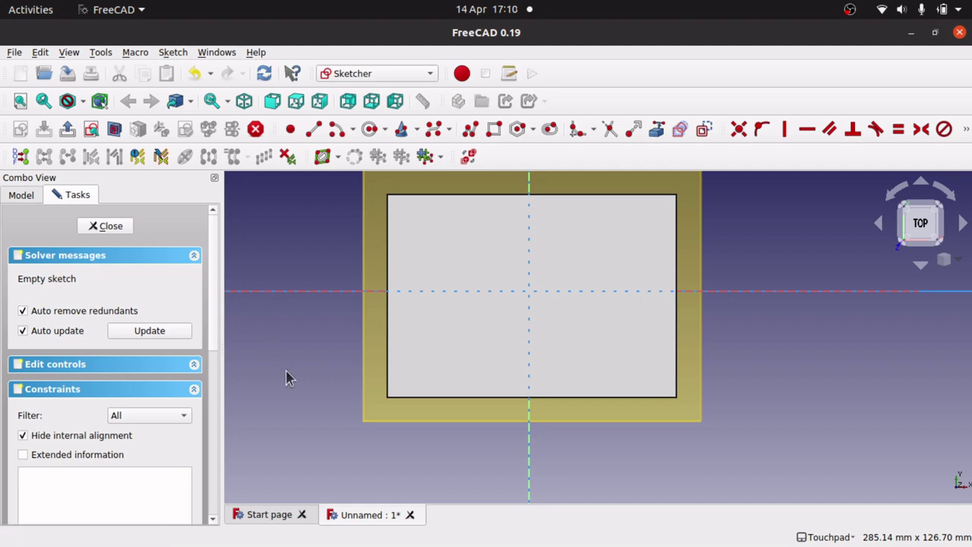
shift+drag(311, 365, 331, 345)
middle_drag(331, 345, 409, 346)
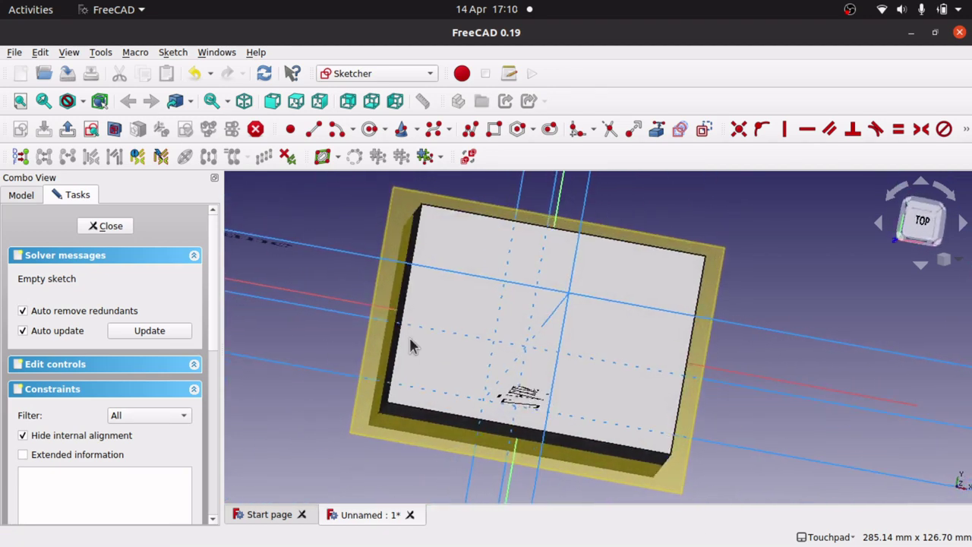
right_click(464, 346)
click(520, 308)
mouse_move(488, 322)
middle_down()
mouse_move(618, 348)
mouse_move(471, 304)
mouse_move(742, 362)
mouse_move(654, 408)
mouse_move(676, 265)
mouse_move(620, 377)
mouse_move(635, 373)
mouse_move(560, 382)
mouse_move(456, 360)
mouse_move(590, 396)
mouse_move(701, 343)
mouse_move(672, 271)
mouse_move(644, 243)
mouse_move(658, 373)
mouse_move(651, 390)
mouse_move(696, 365)
mouse_move(607, 372)
mouse_move(534, 357)
mouse_move(610, 369)
mouse_move(633, 384)
mouse_move(623, 372)
middle_up()
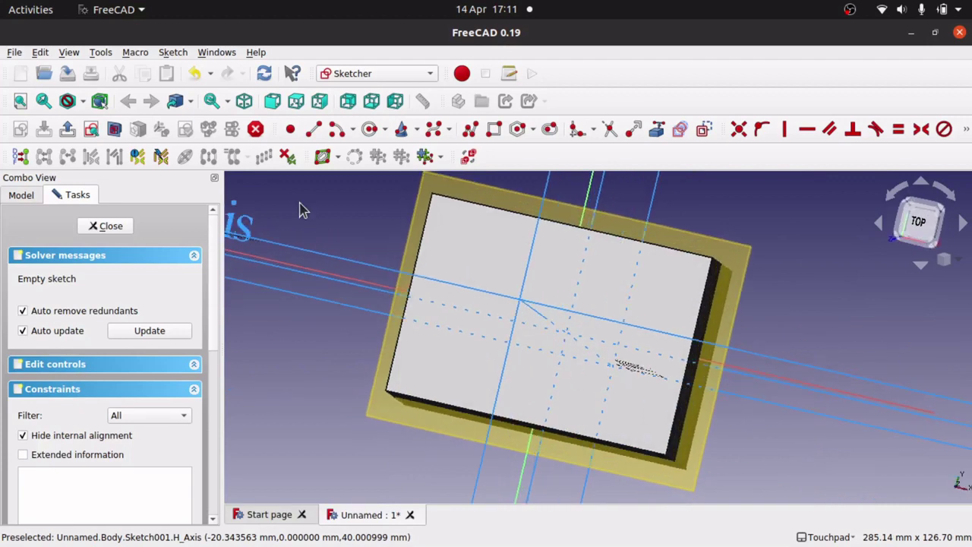
click(115, 129)
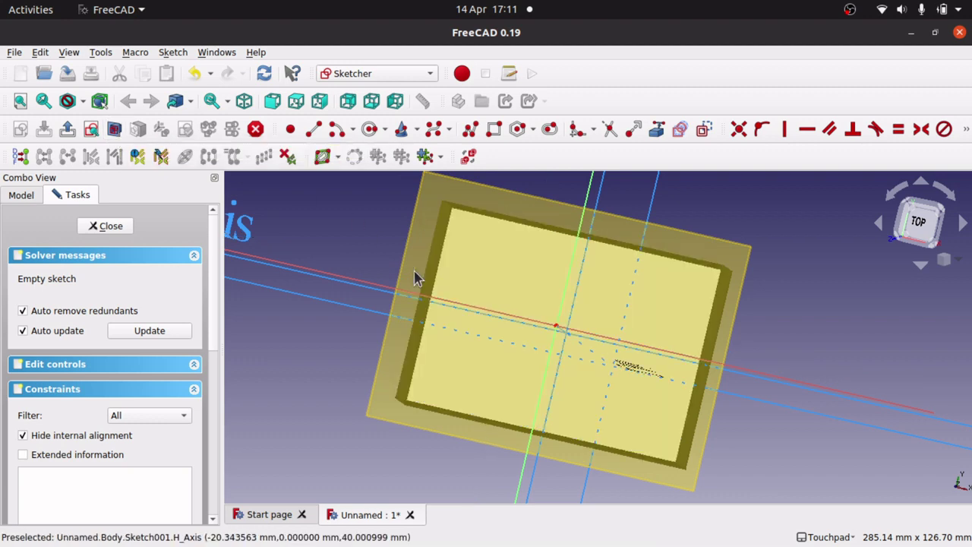
middle_drag(415, 276, 514, 287)
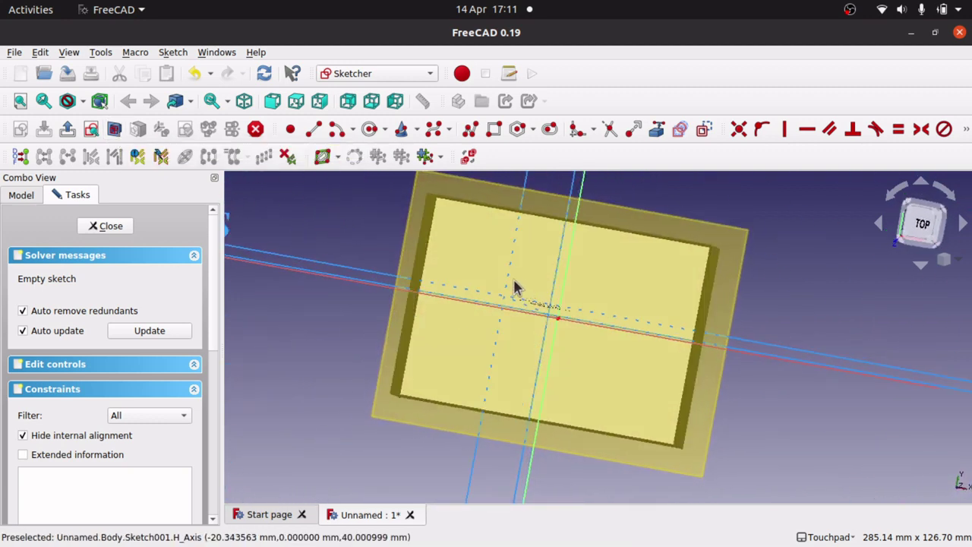
Step: In top view, draw a long horizontal rectangle above the origin and a vertical rectangle overlapping its lower edge near the right end
click(494, 129)
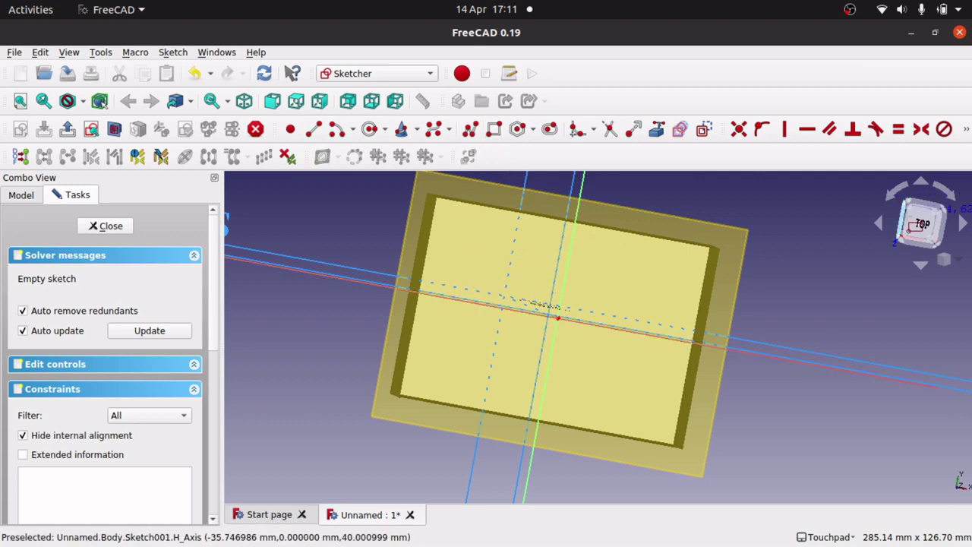
click(920, 223)
click(462, 269)
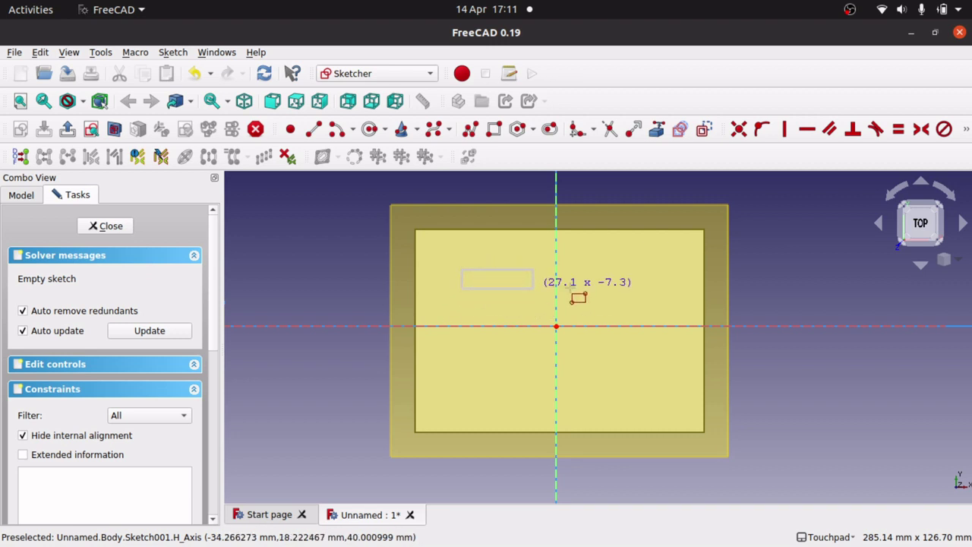
click(644, 295)
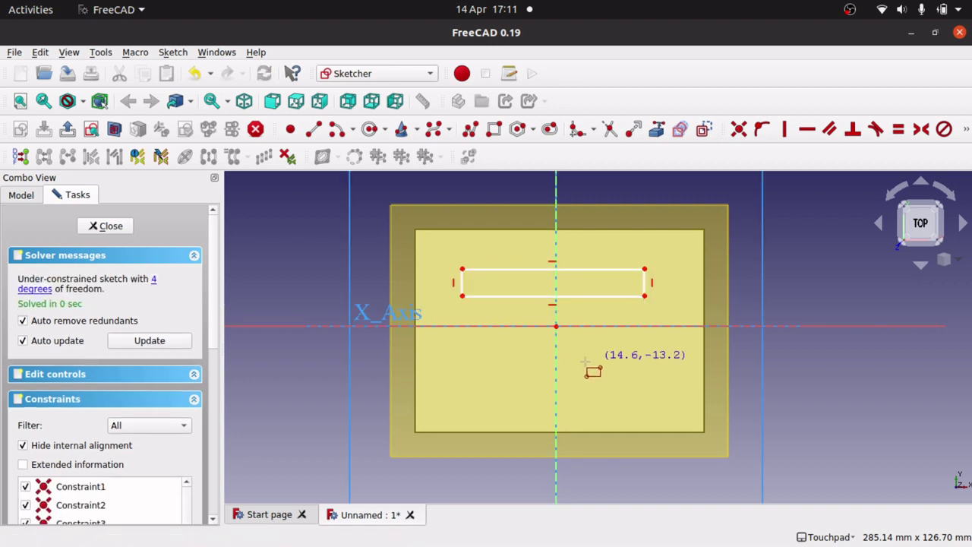
click(596, 289)
click(627, 399)
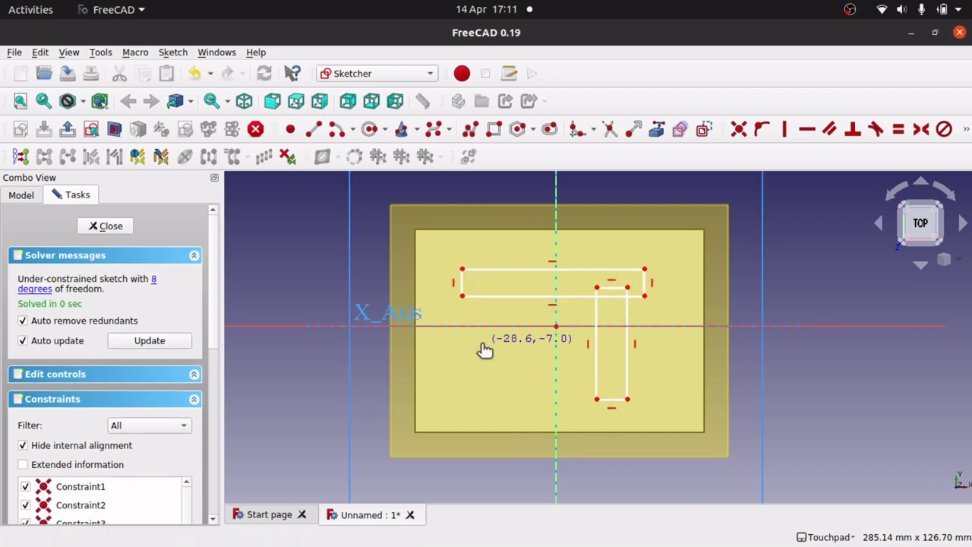
Step: Draw a shorter horizontal rectangle below the origin and a tall vertical one crossing both horizontal rectangles, widening the tall one to the left
click(480, 344)
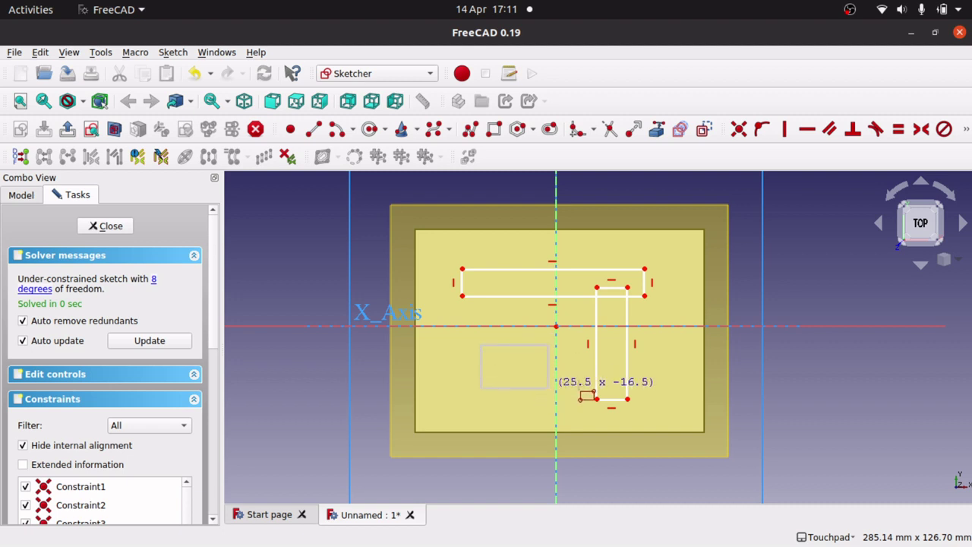
click(608, 371)
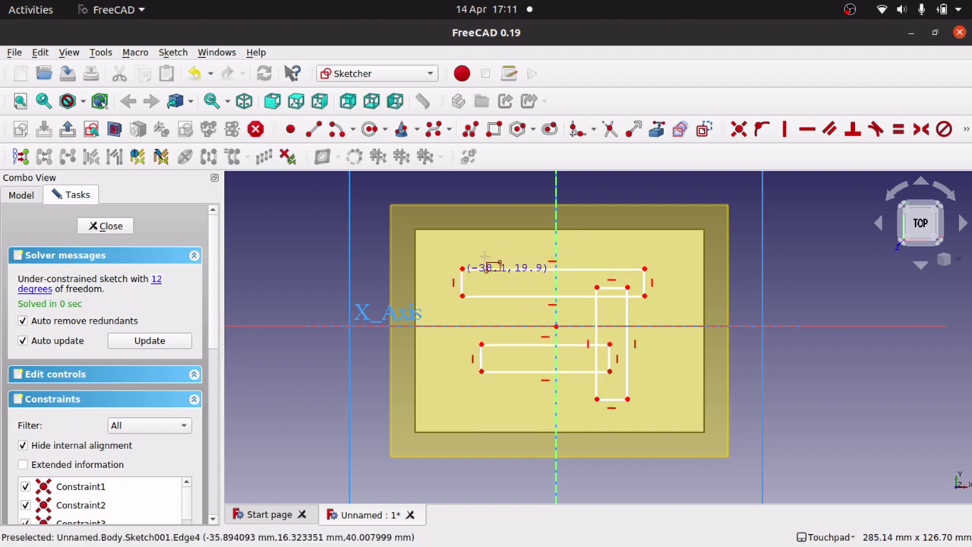
click(514, 248)
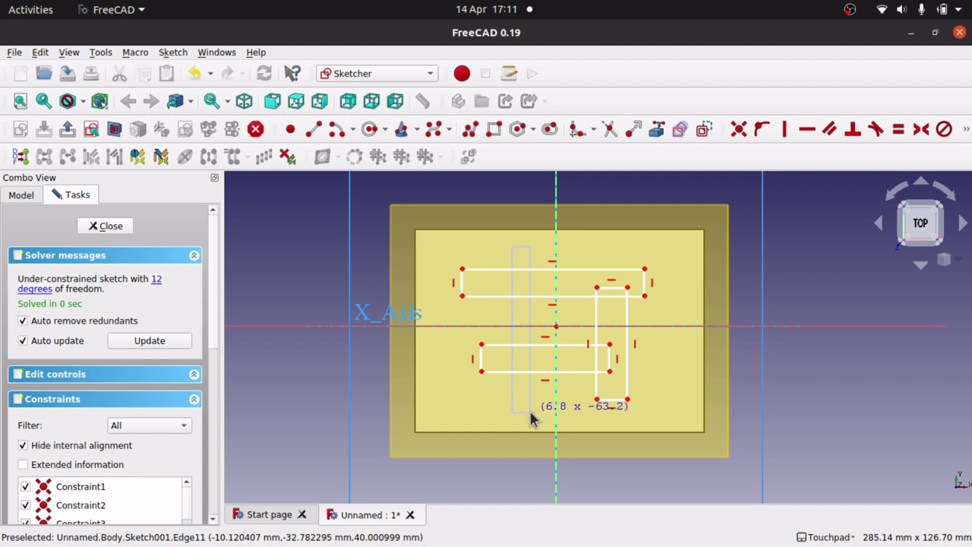
click(530, 411)
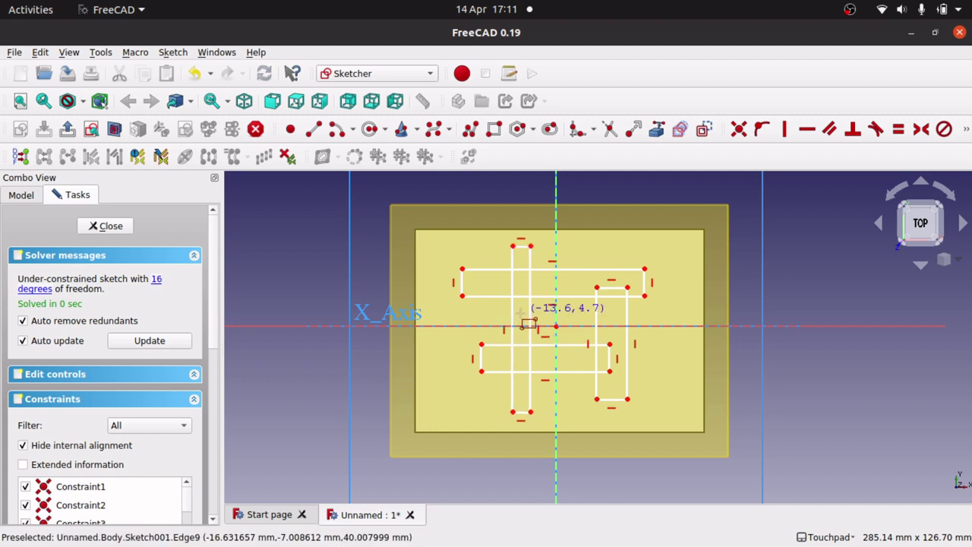
key(Escape)
drag(512, 311, 503, 311)
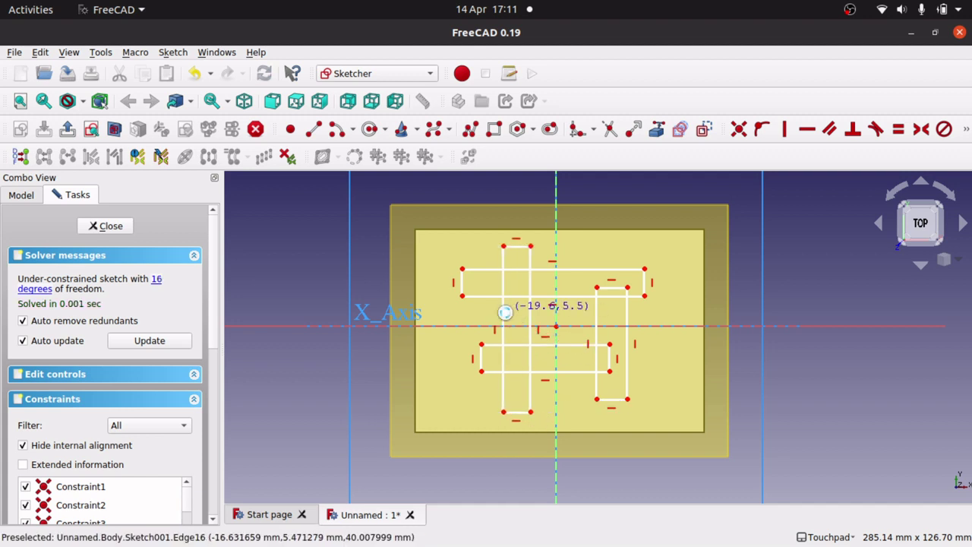
Step: Trim away the inner segments where the tall left-hand vertical rectangle crosses the upper and lower horizontal rectangles
click(610, 130)
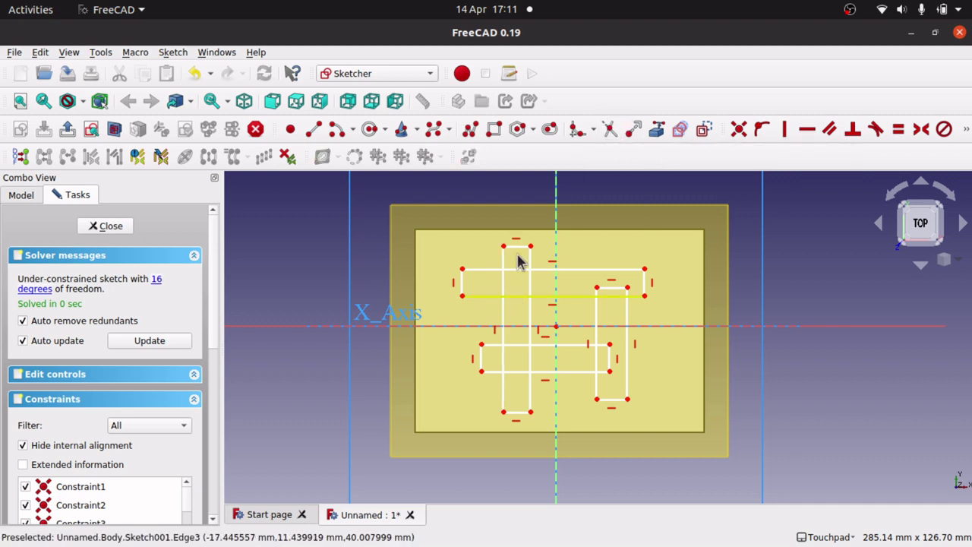
click(517, 295)
click(517, 269)
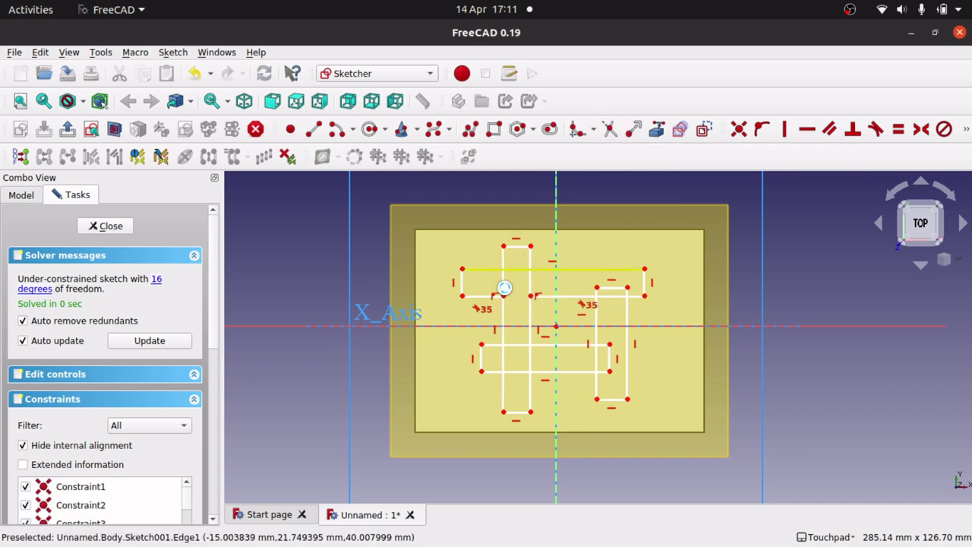
click(534, 285)
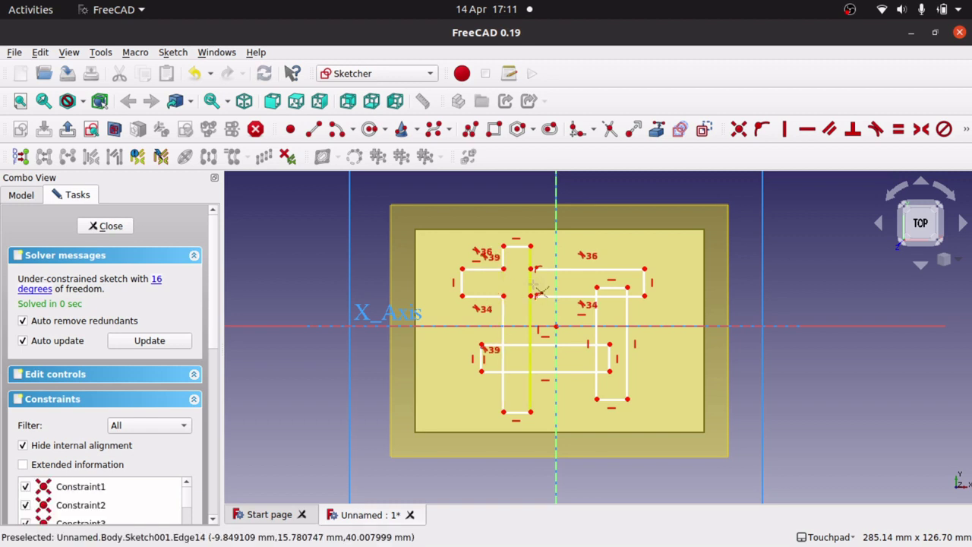
click(532, 284)
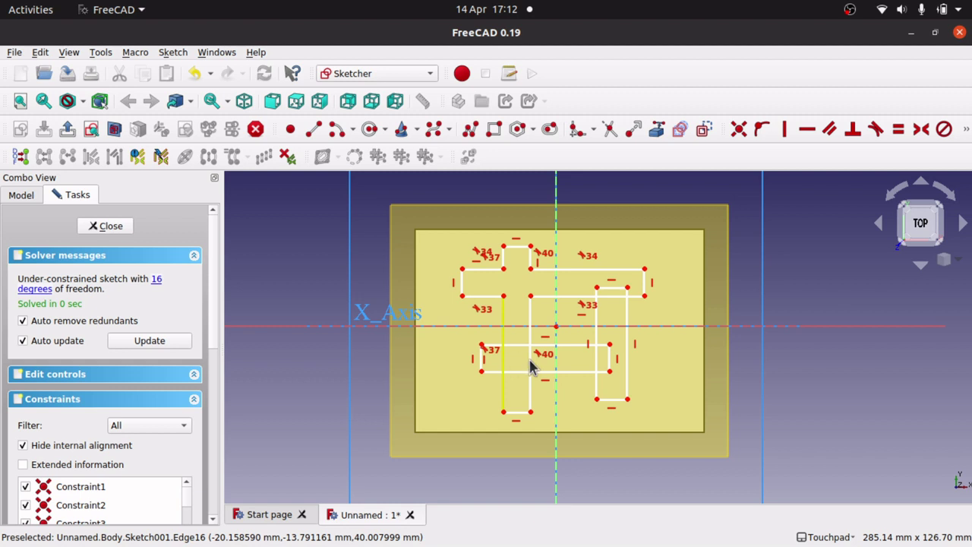
click(532, 366)
click(510, 369)
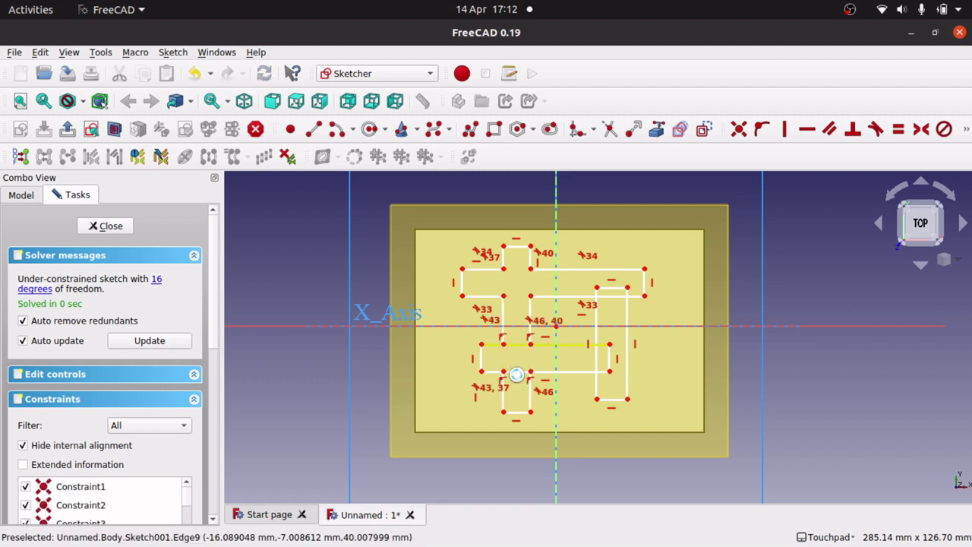
click(516, 375)
Step: Trim the overlapping segments where the right-hand vertical rectangle meets the upper and lower horizontal rectangles
click(597, 354)
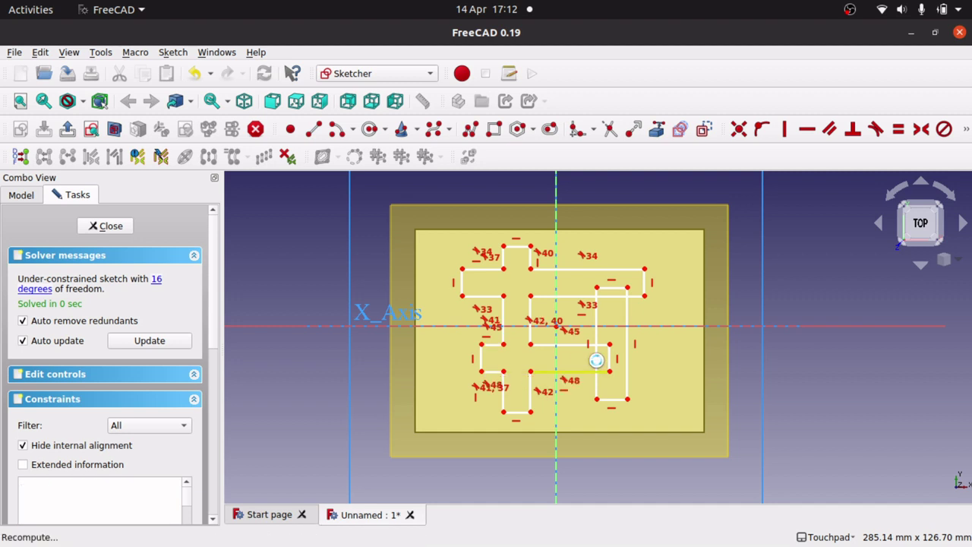
click(621, 295)
scroll(593, 290, up, 5)
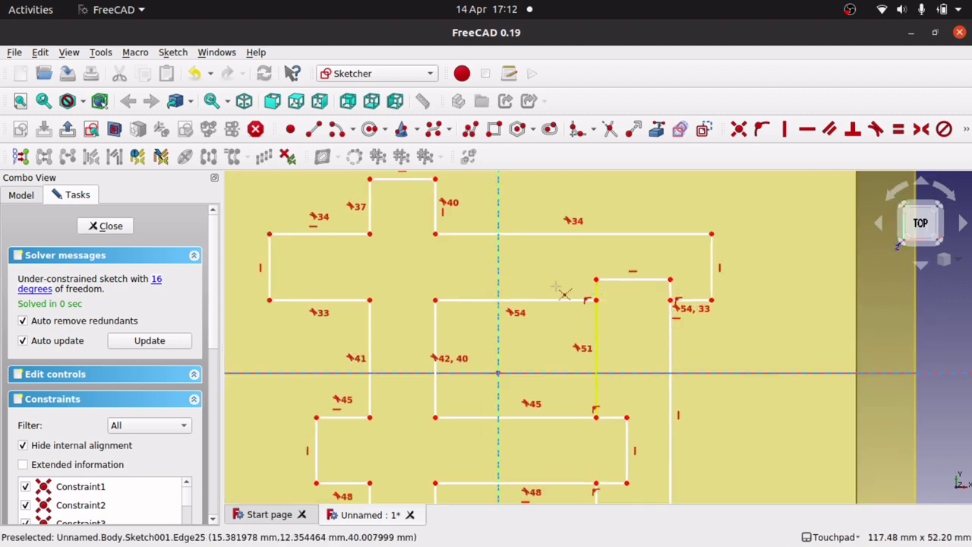
click(611, 417)
click(608, 483)
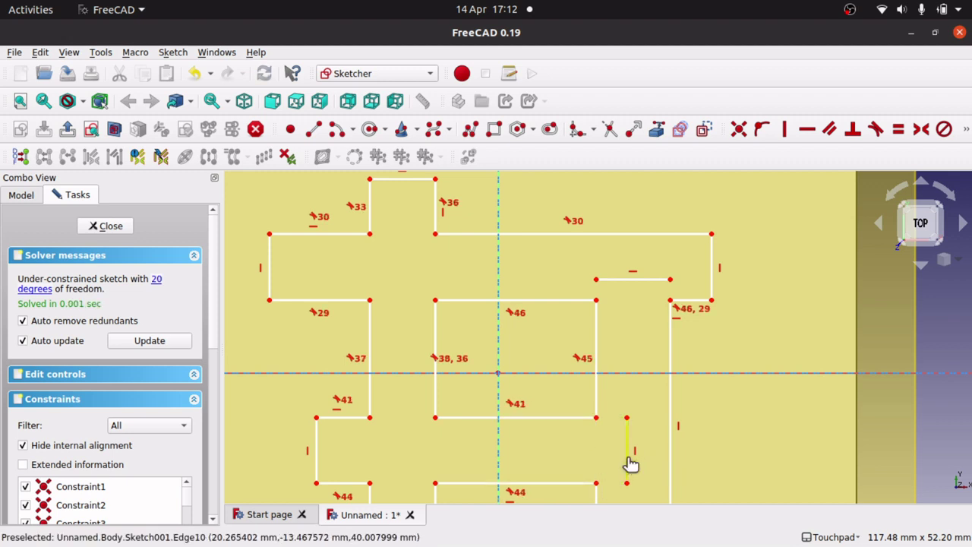
Step: Delete the two leftover loose segments inside the right-hand vertical bar and close the sketch
click(627, 464)
key(Delete)
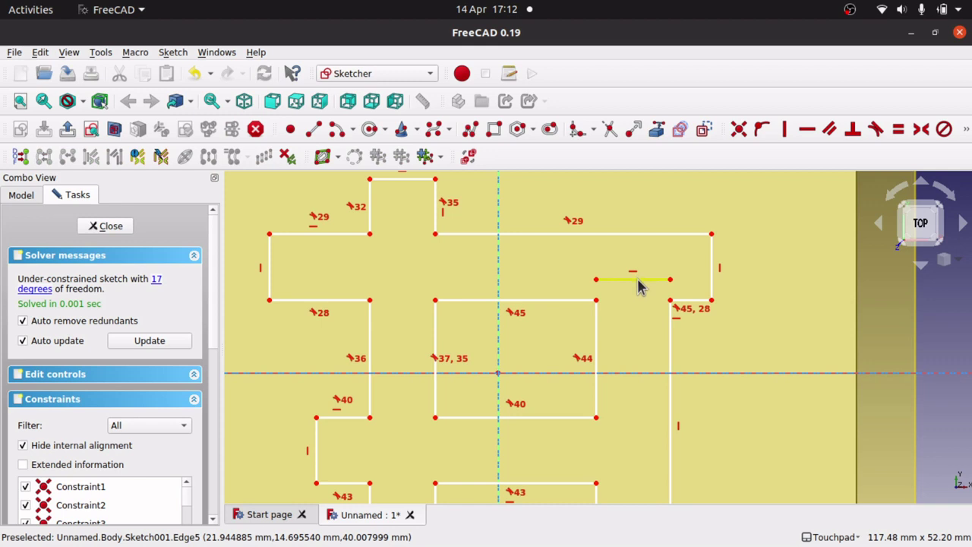
click(638, 280)
key(Delete)
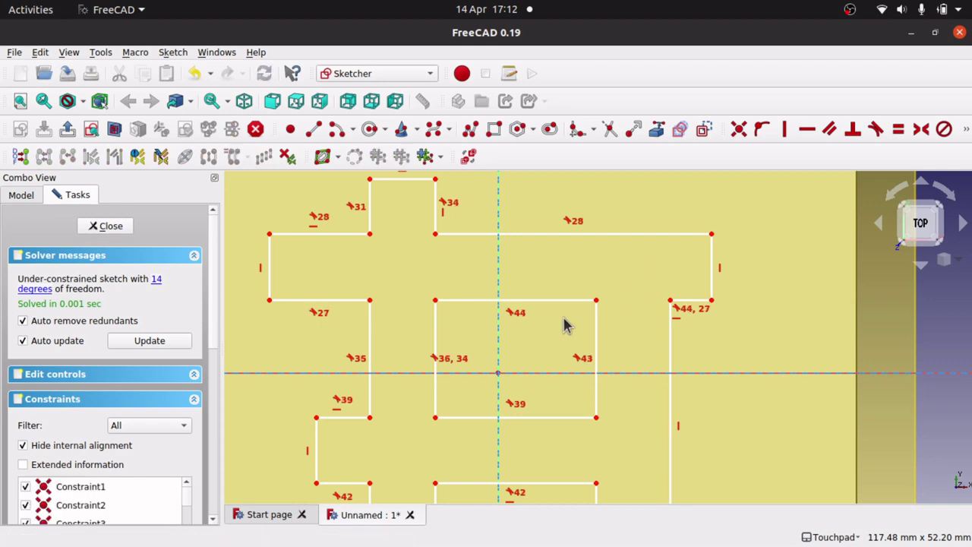
scroll(563, 325, down, 5)
scroll(563, 325, up, 4)
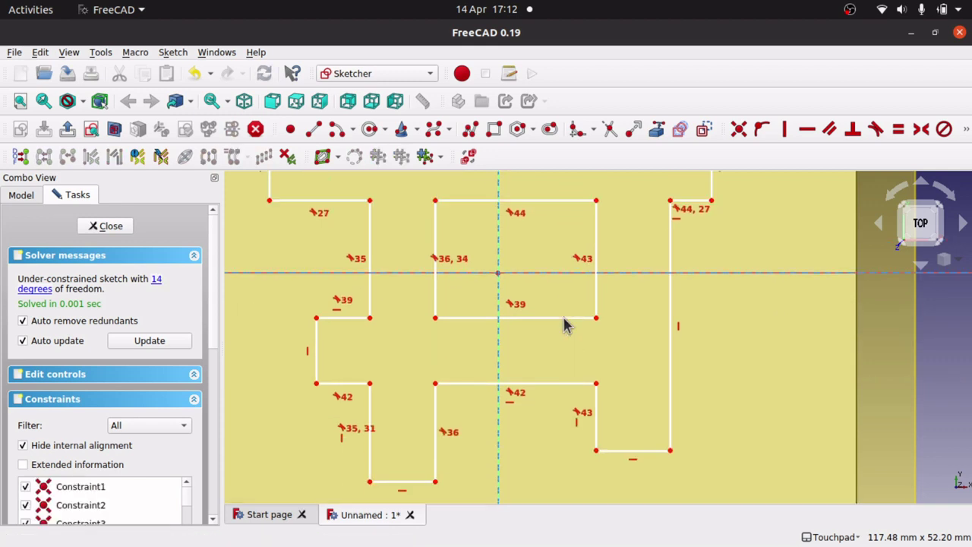
scroll(563, 325, down, 1)
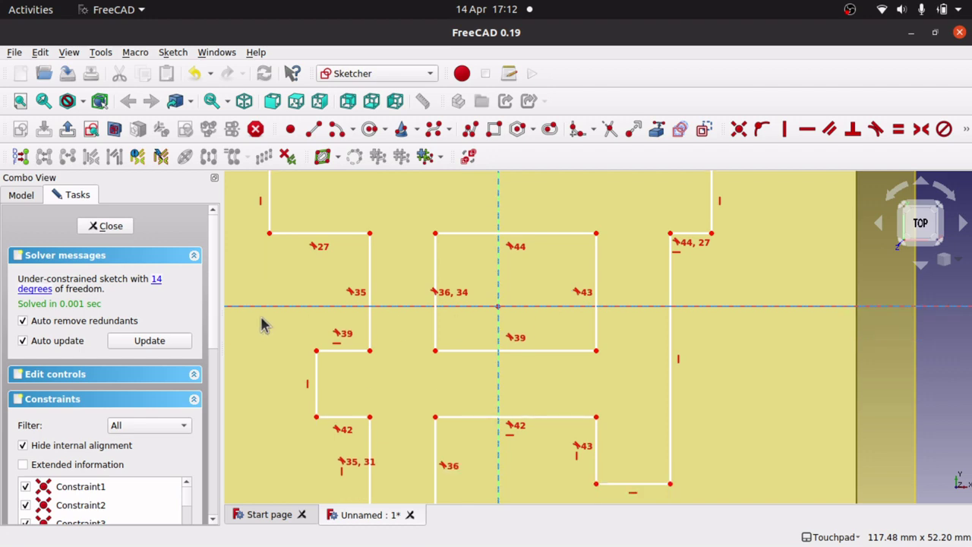
click(110, 226)
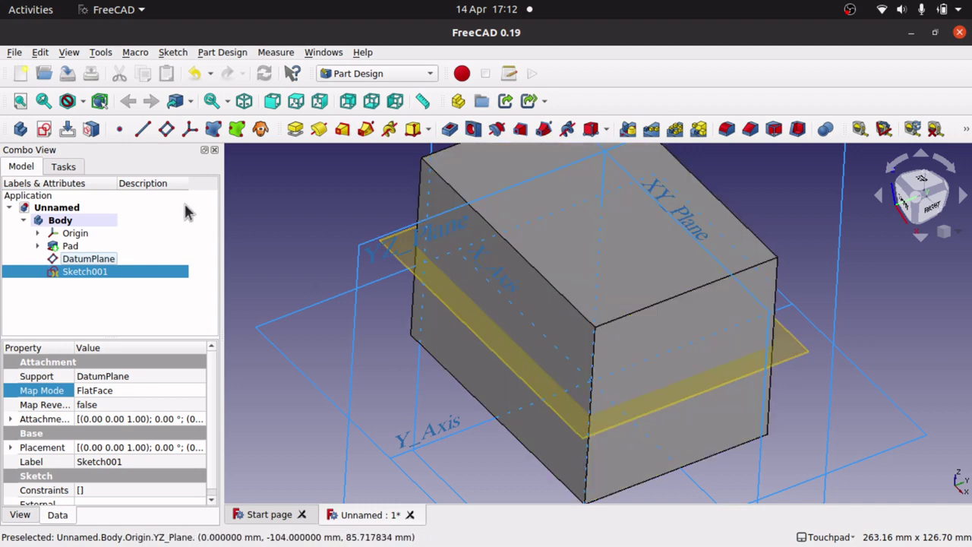
Step: Set the body's transparency to 80 so the sketch inside the block can be seen
click(60, 220)
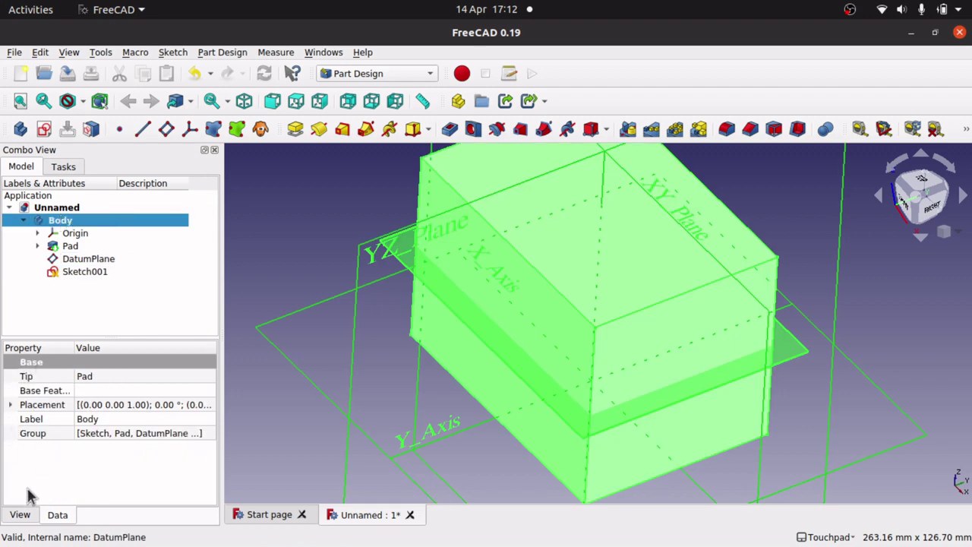
click(19, 515)
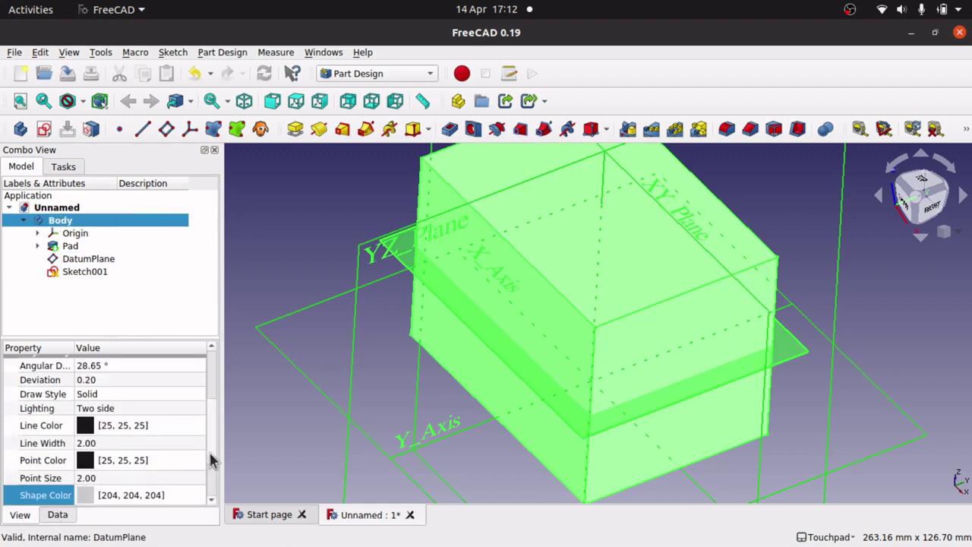
scroll(212, 460, down, 2)
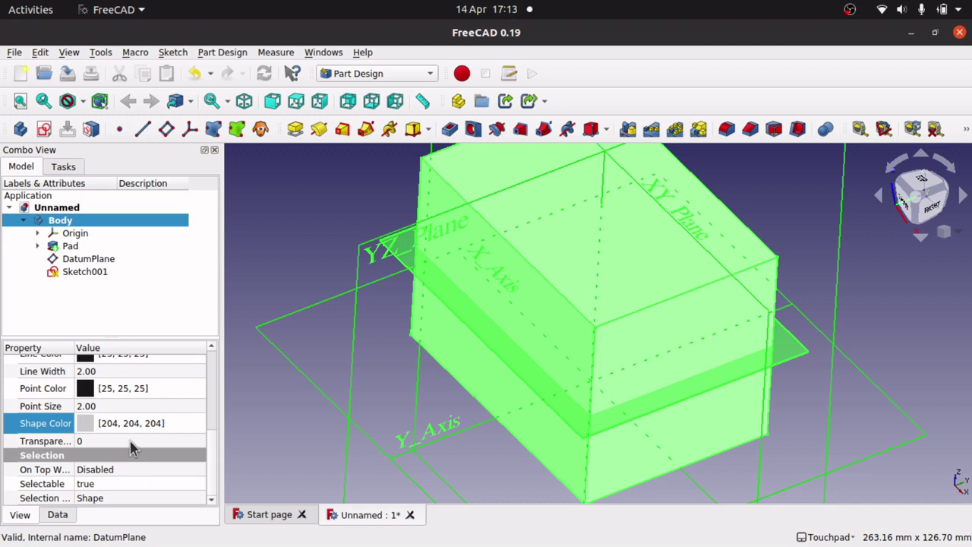
click(130, 441)
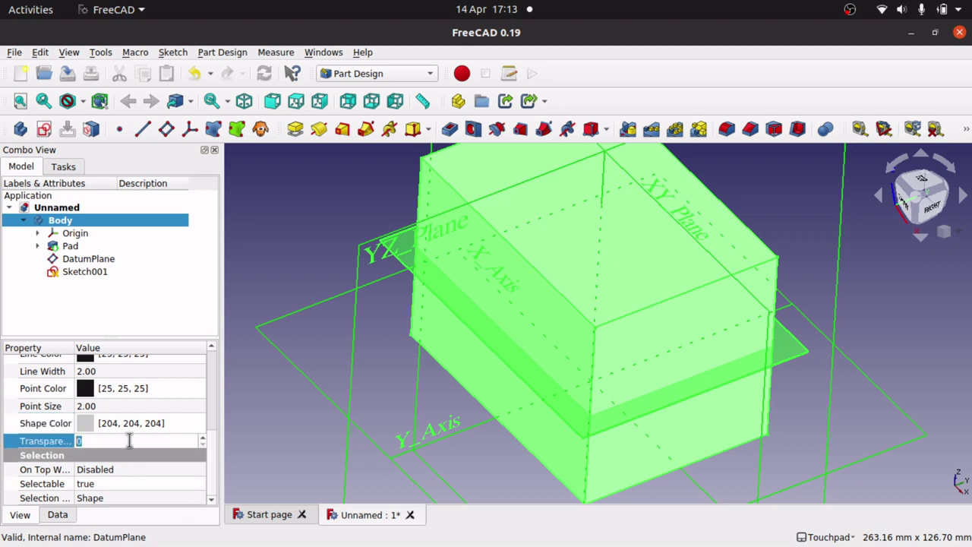
text(60)
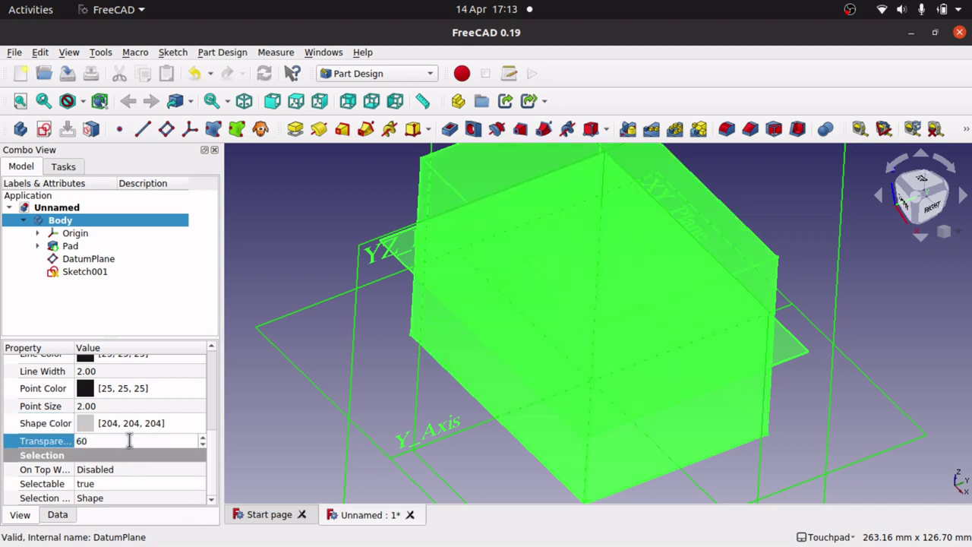
key(BackSpace)
key(BackSpace)
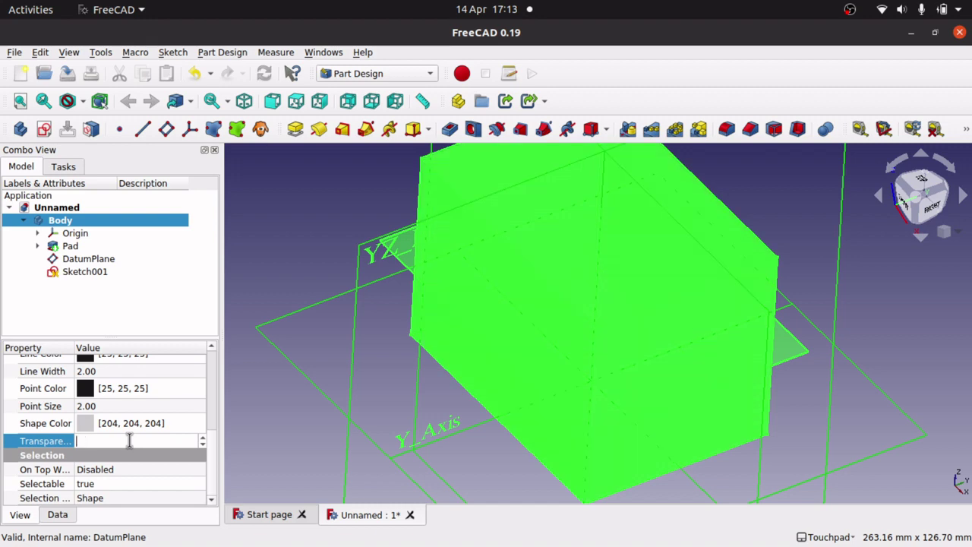
text(80)
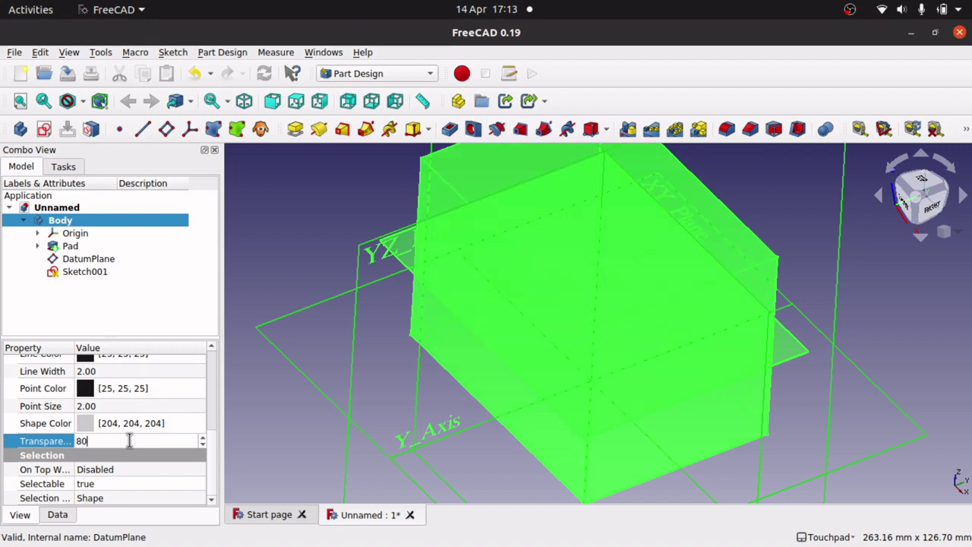
click(325, 347)
shift+drag(464, 391, 575, 303)
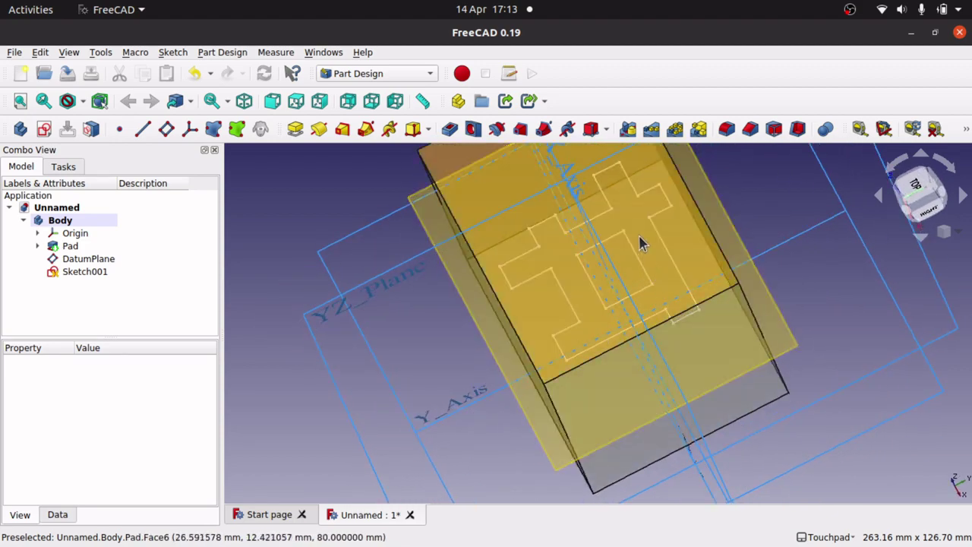
mouse_move(627, 221)
alt+mouse_down()
mouse_move(351, 369)
mouse_move(465, 347)
mouse_move(434, 377)
mouse_move(364, 387)
mouse_move(395, 371)
mouse_move(383, 348)
mouse_move(387, 358)
mouse_move(235, 240)
alt+mouse_up()
Step: Preview clipping the model along Y, X and Z in turn, and close the clipping tool
click(71, 51)
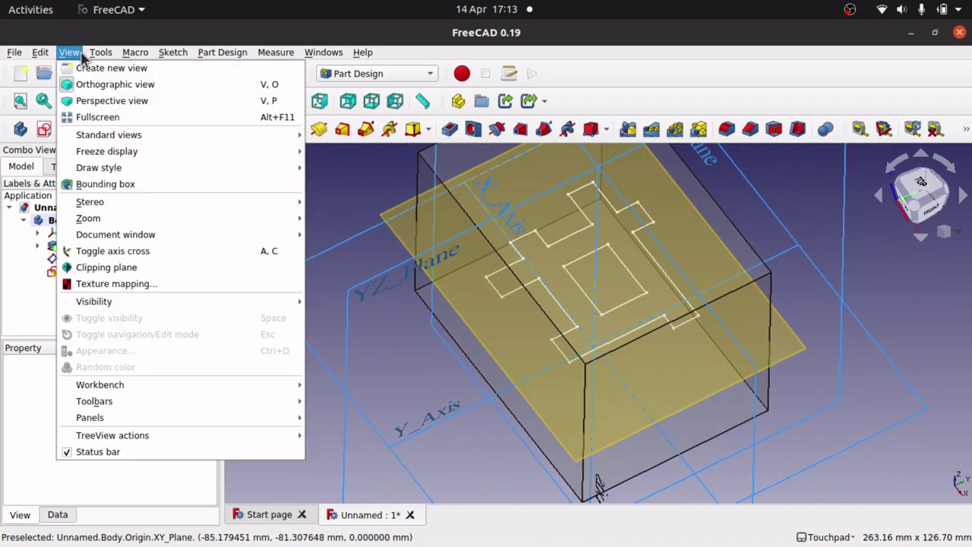
click(123, 268)
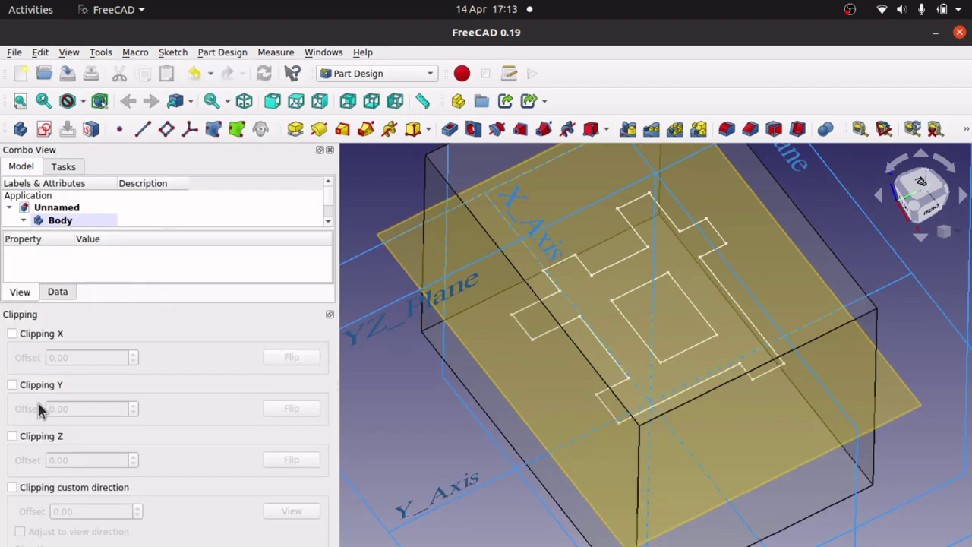
click(13, 385)
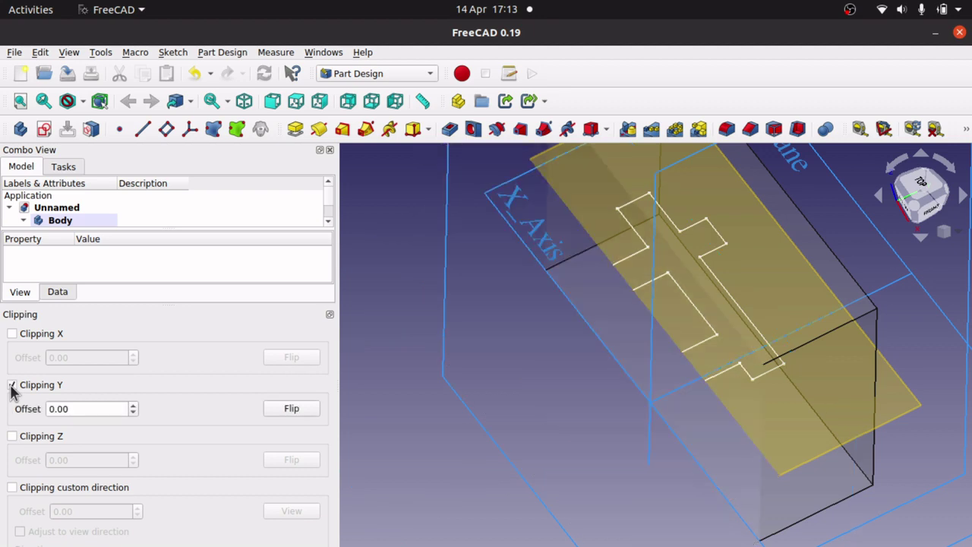
click(12, 384)
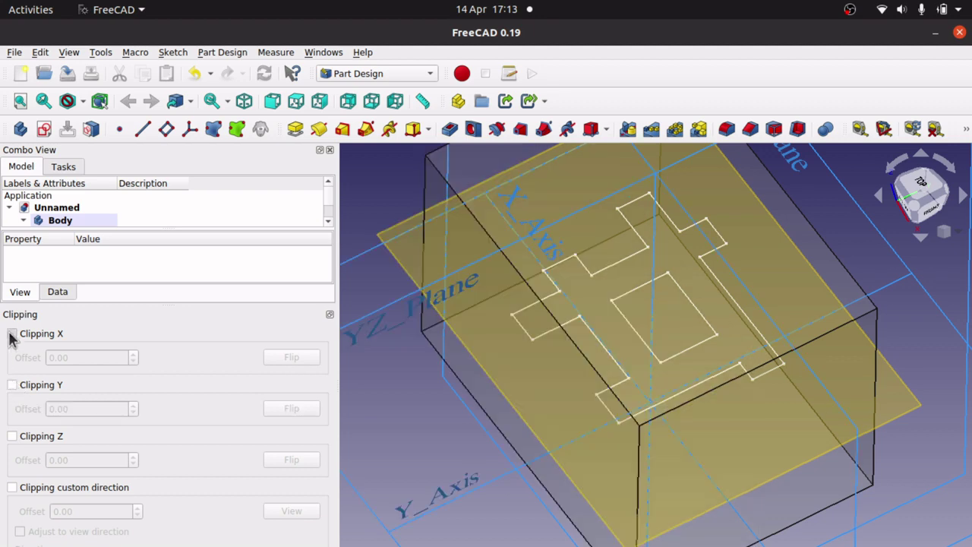
click(12, 334)
click(11, 333)
click(11, 436)
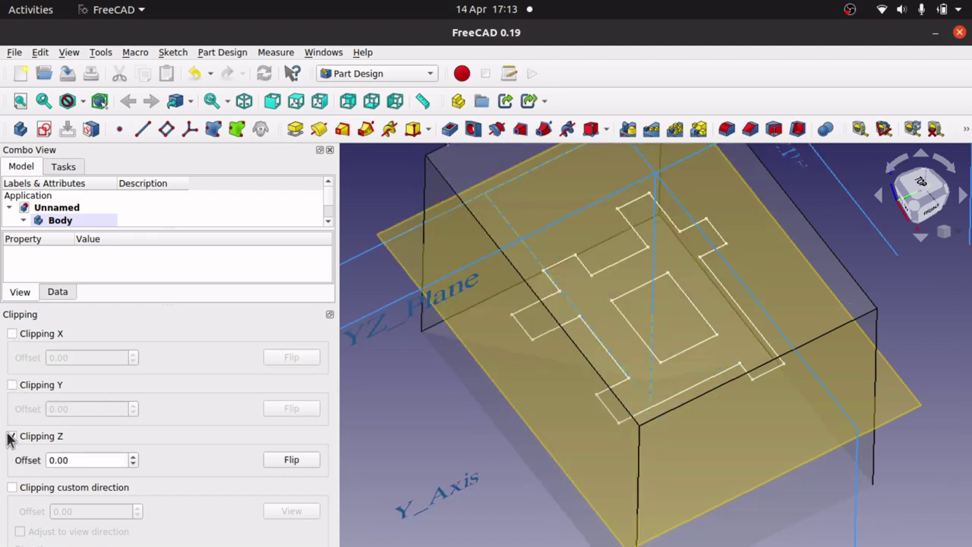
mouse_move(438, 408)
middle_down()
mouse_move(475, 364)
mouse_move(395, 410)
mouse_move(562, 403)
mouse_move(459, 430)
middle_up()
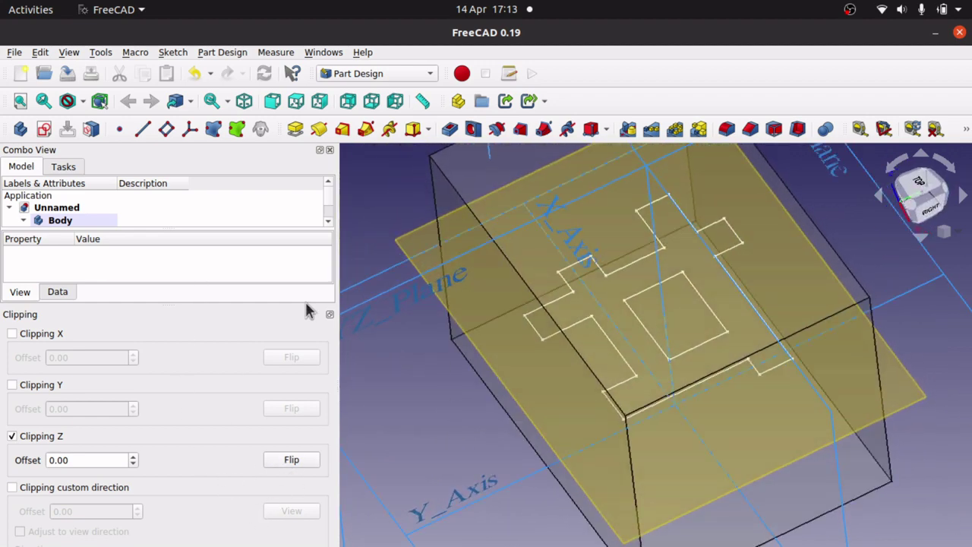
click(329, 314)
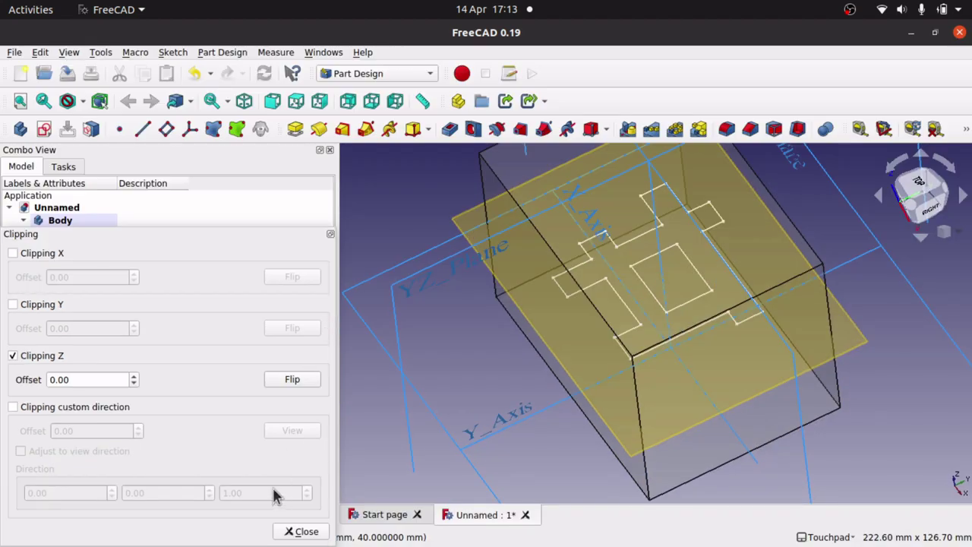
click(301, 531)
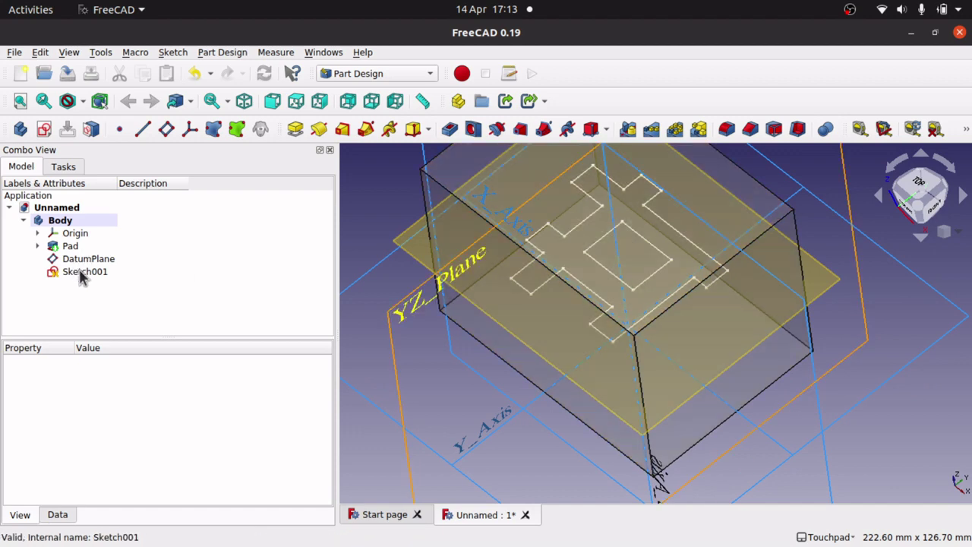
Step: Start a pocket from the sketch inside the block and set its type to Two dimensions
click(80, 271)
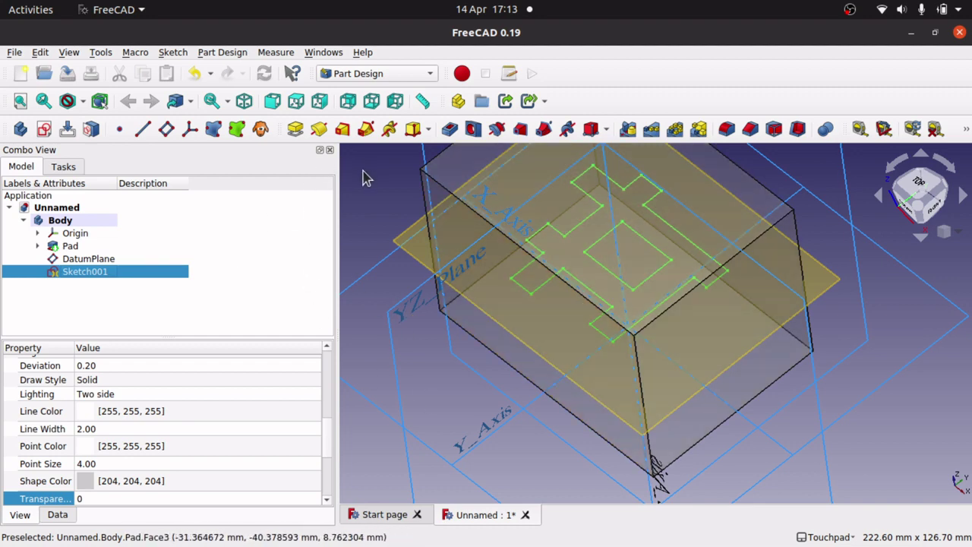
click(454, 134)
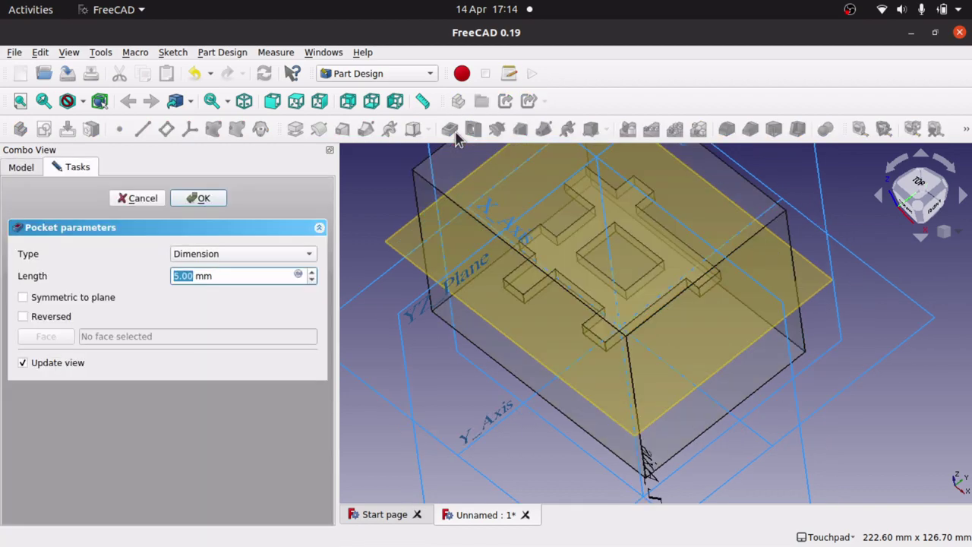
mouse_move(432, 357)
alt+mouse_down()
mouse_move(458, 378)
mouse_move(564, 332)
mouse_move(550, 356)
mouse_move(596, 332)
mouse_move(611, 369)
mouse_move(409, 378)
alt+mouse_up()
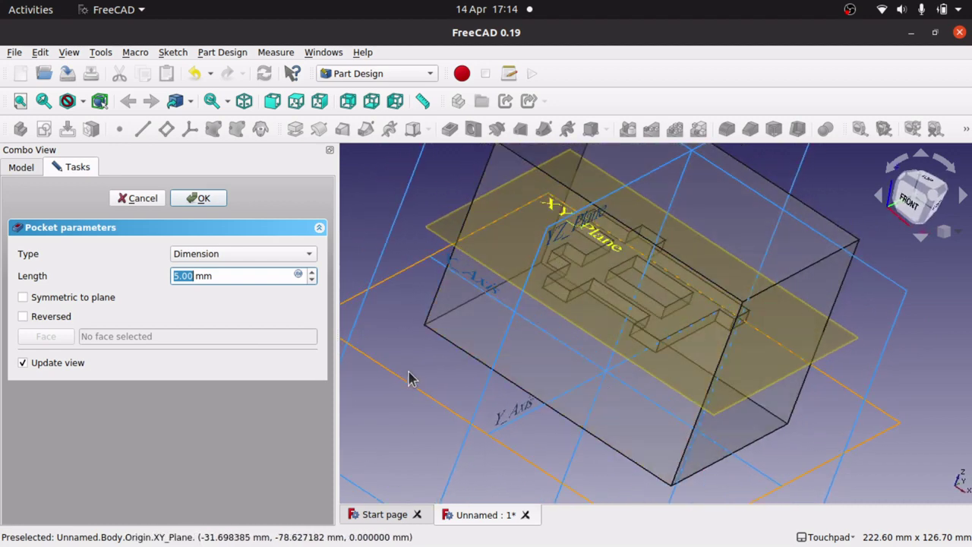
click(256, 256)
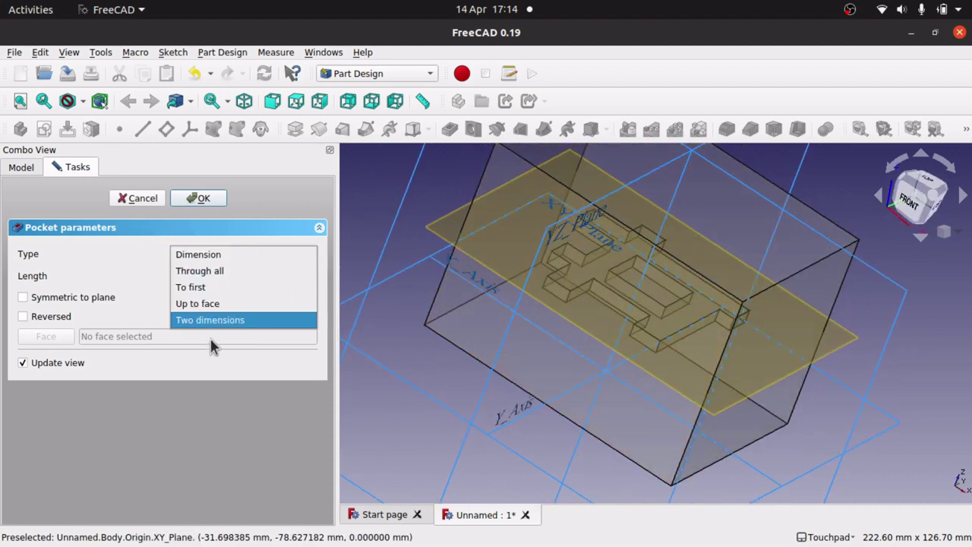
click(222, 320)
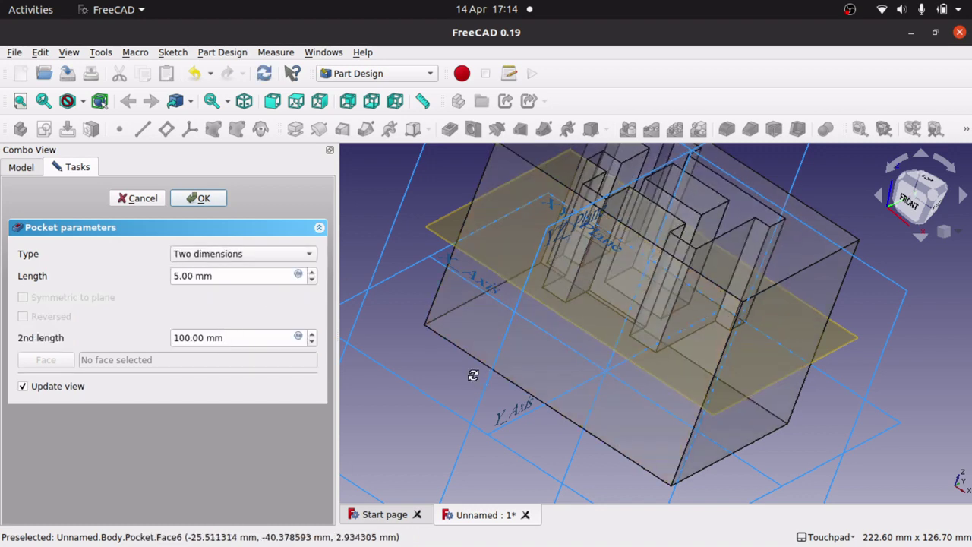
mouse_move(524, 350)
alt+mouse_down()
mouse_move(532, 343)
mouse_move(510, 362)
alt+mouse_up()
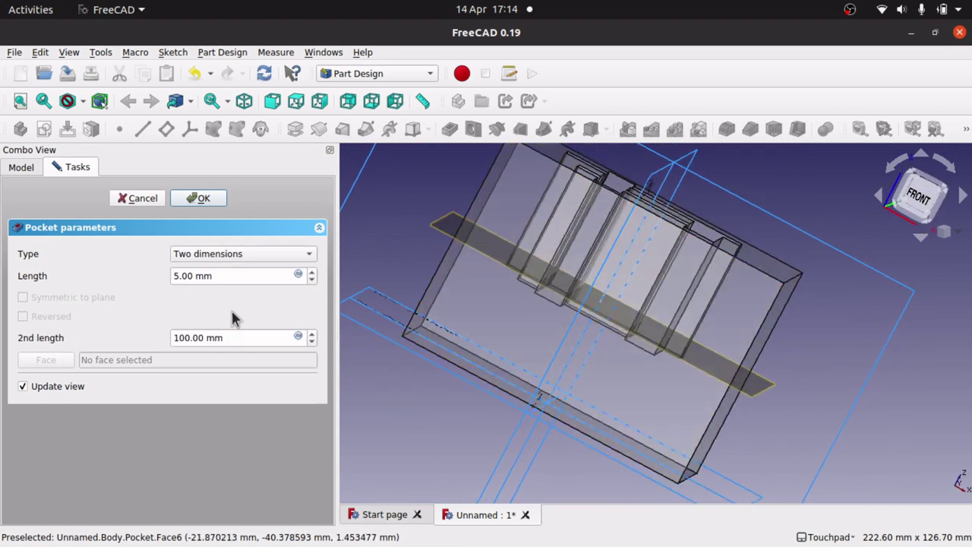
Step: Set the pocket's length and second length to 3 mm each
click(177, 276)
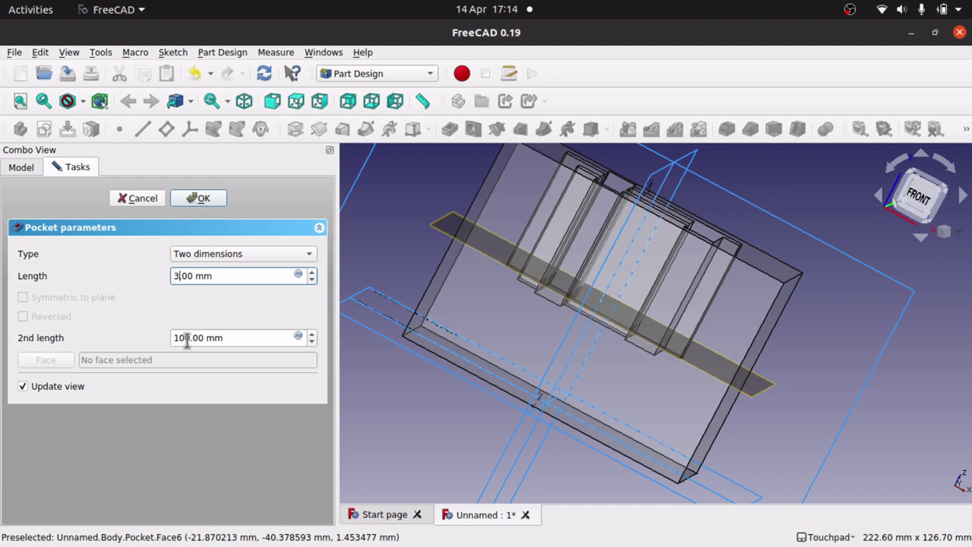
drag(186, 338, 147, 336)
text(3)
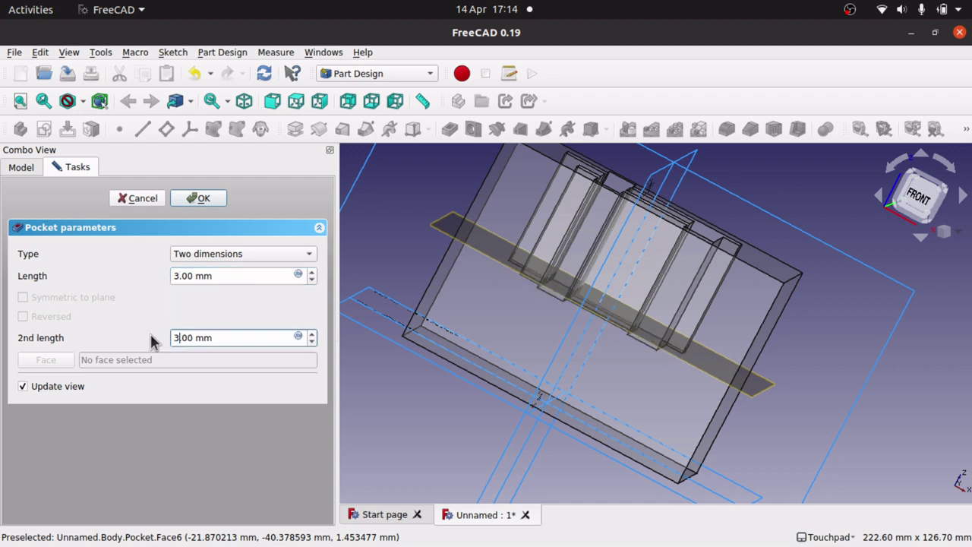
click(232, 278)
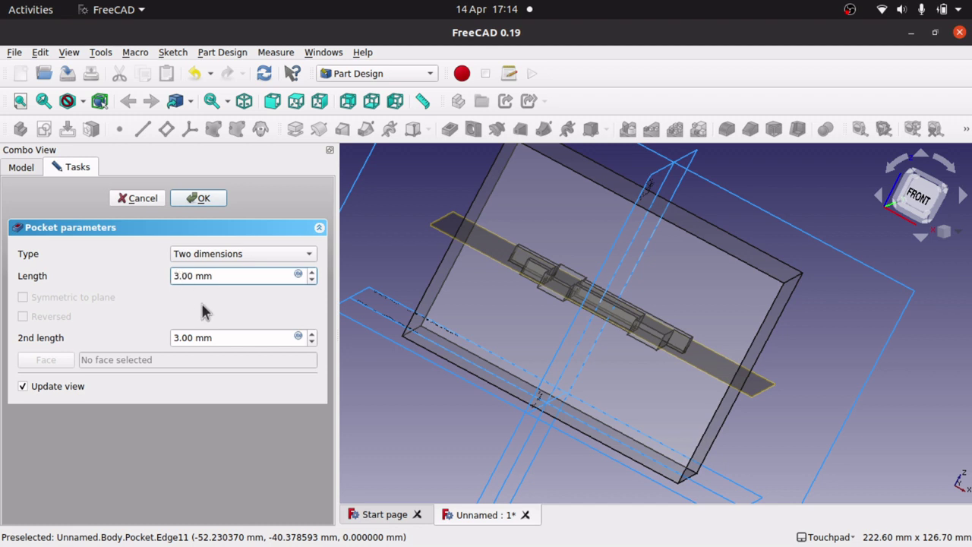
Step: Set the pocket's length and second length to 30 mm each and accept the pocket
click(176, 337)
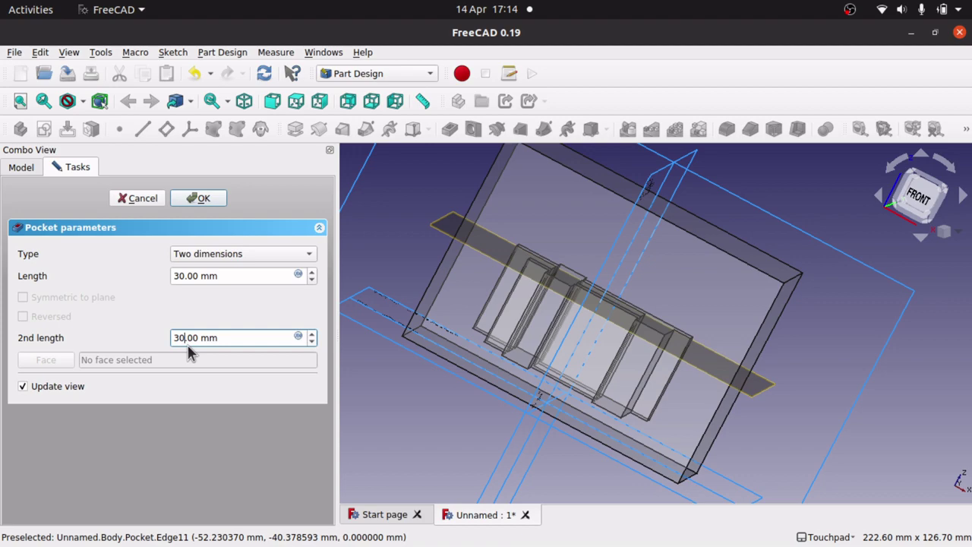
click(208, 275)
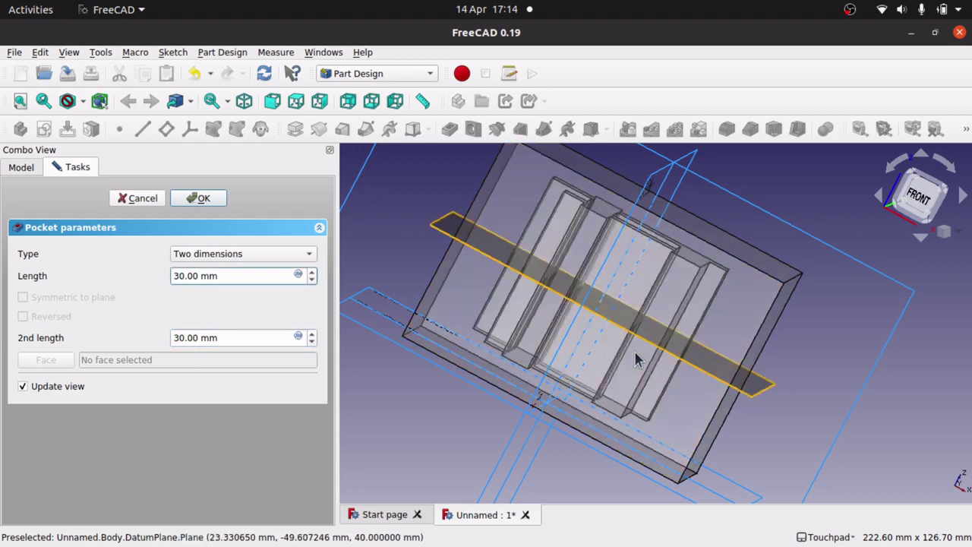
shift+drag(675, 312, 703, 351)
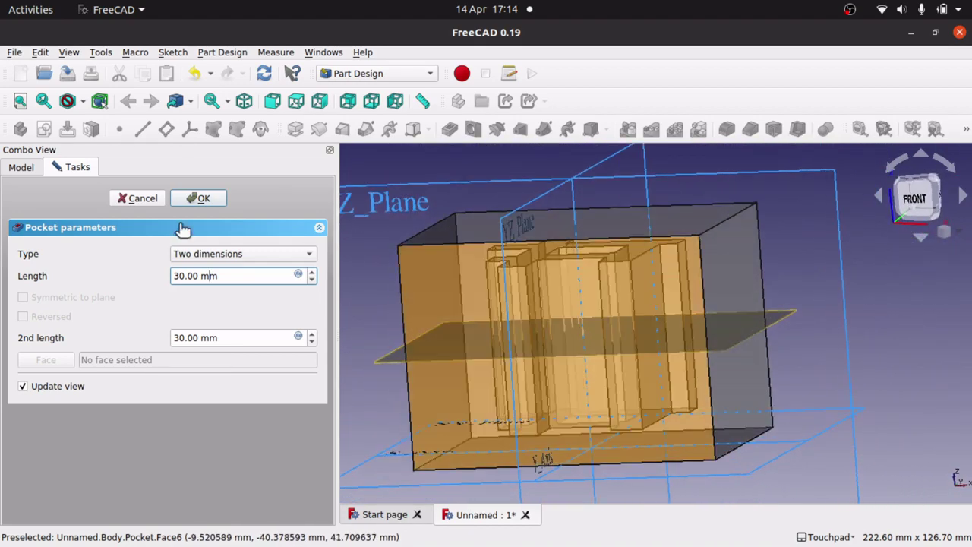
click(197, 204)
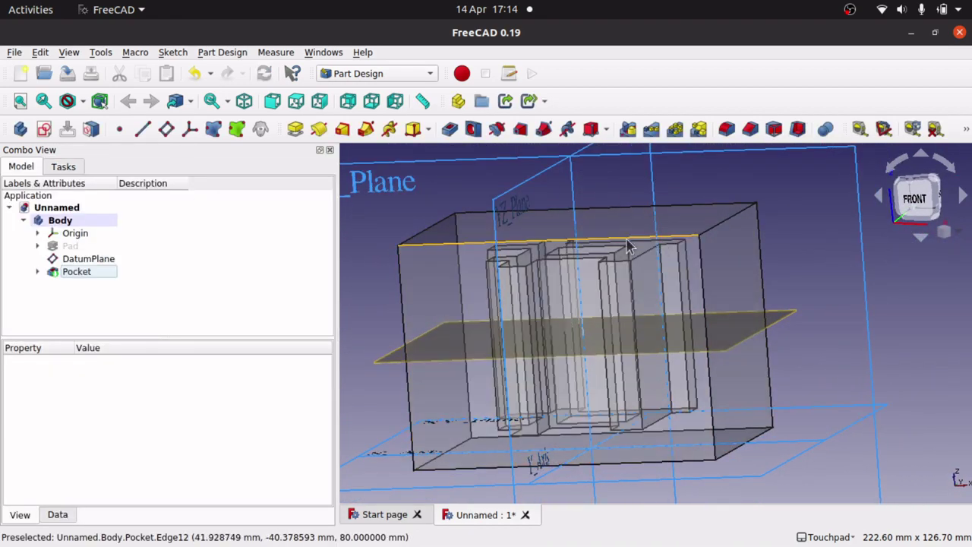
Step: Hide the datum plane and the body's origin
click(101, 259)
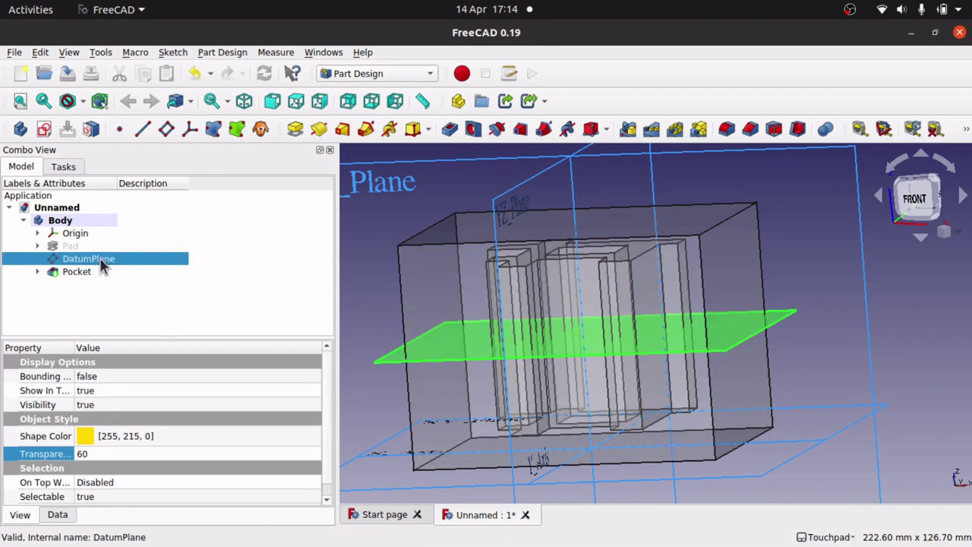
key(space)
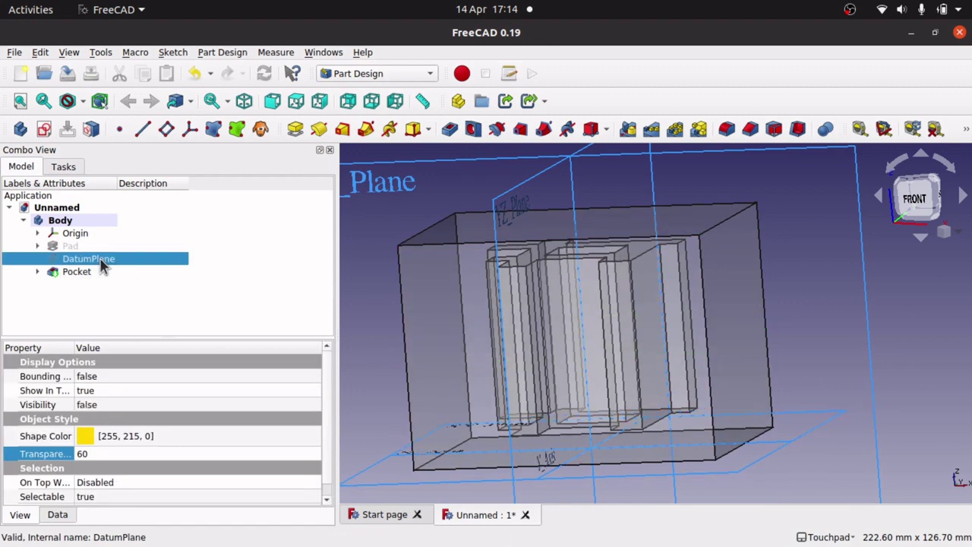
click(79, 237)
key(space)
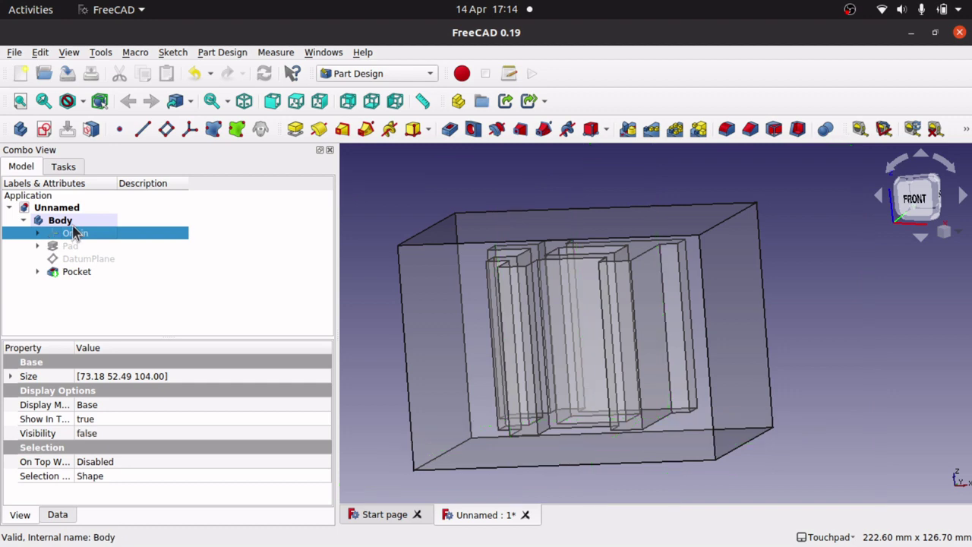
Step: Examine the internal pocket through the transparent block from several angles, fitting the view to the block
alt+drag(771, 268, 721, 304)
click(659, 311)
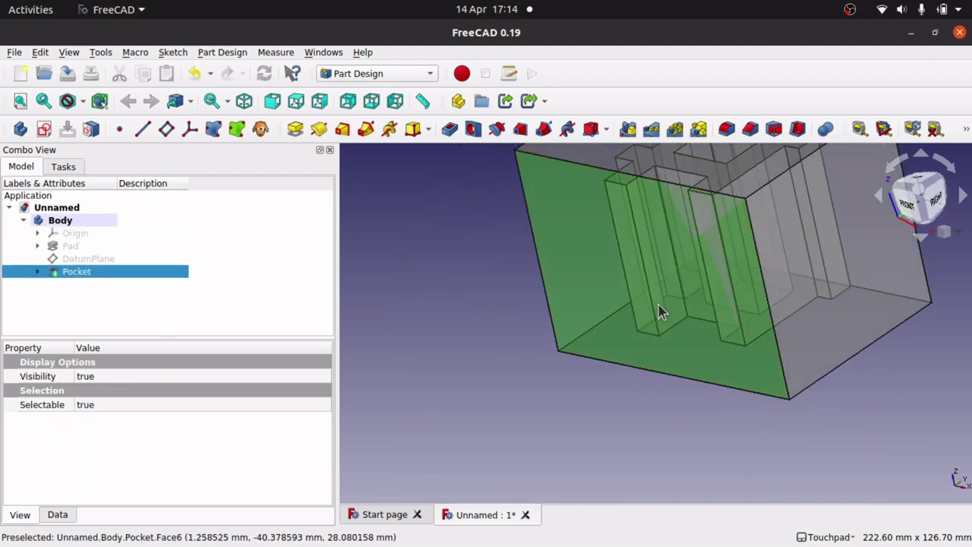
right_click(659, 311)
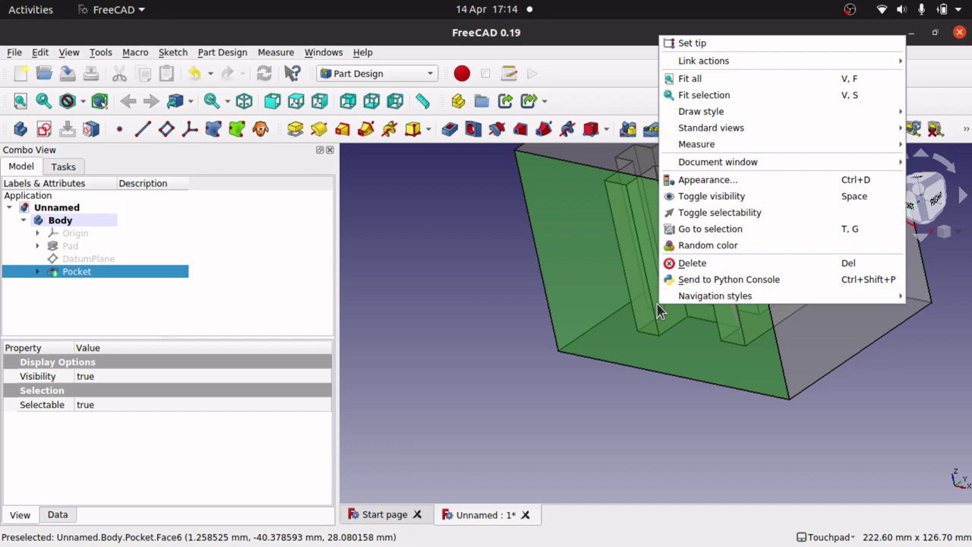
click(713, 96)
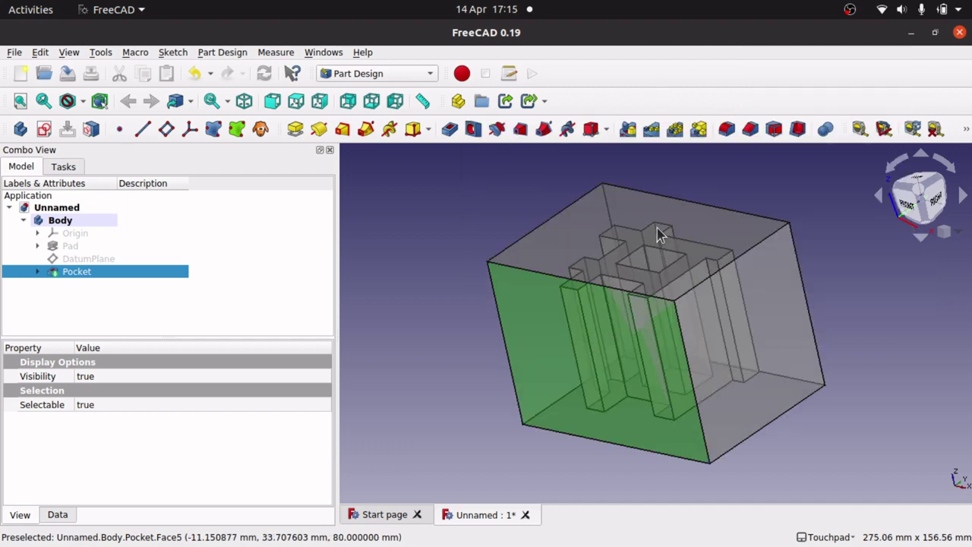
alt+drag(705, 279, 547, 262)
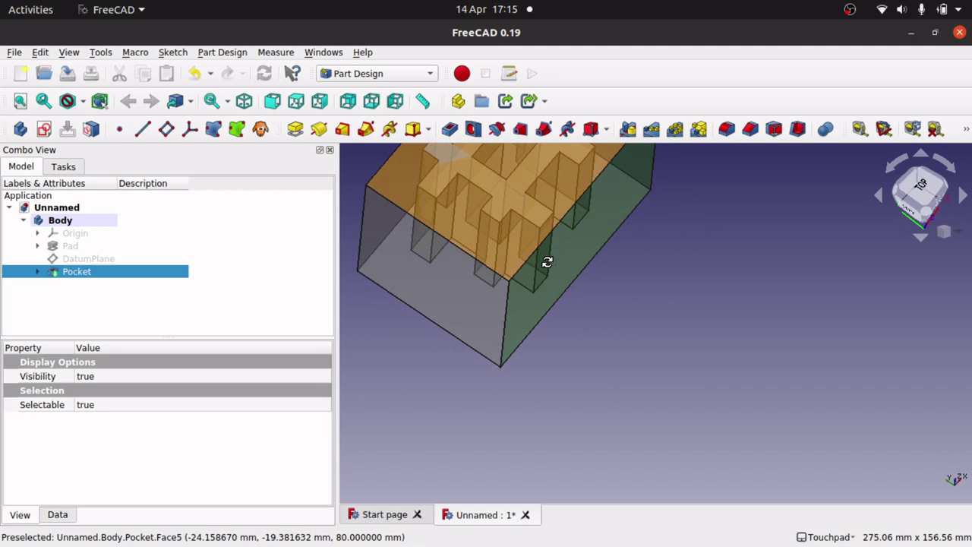
click(625, 295)
key(Down)
key(Down)
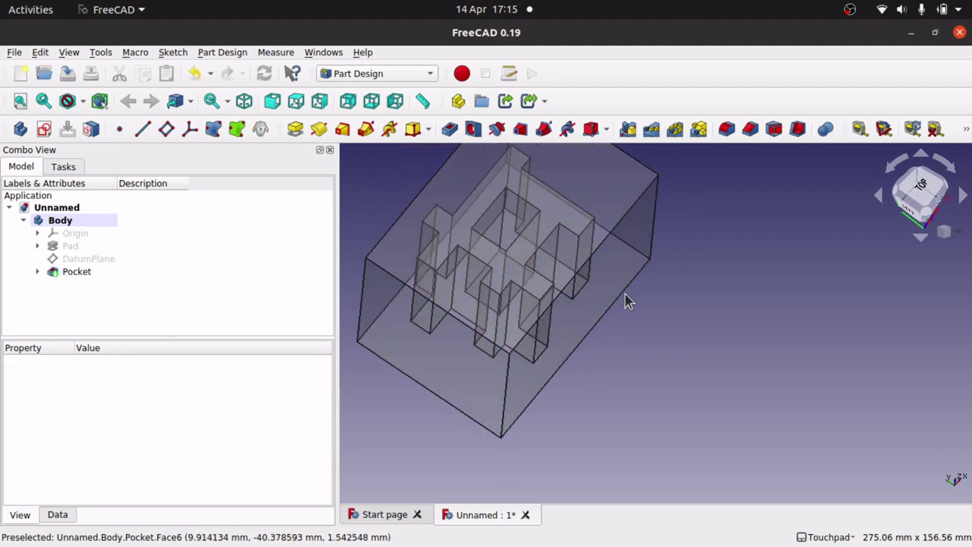
key(Down)
key(Right)
key(Right)
key(Right)
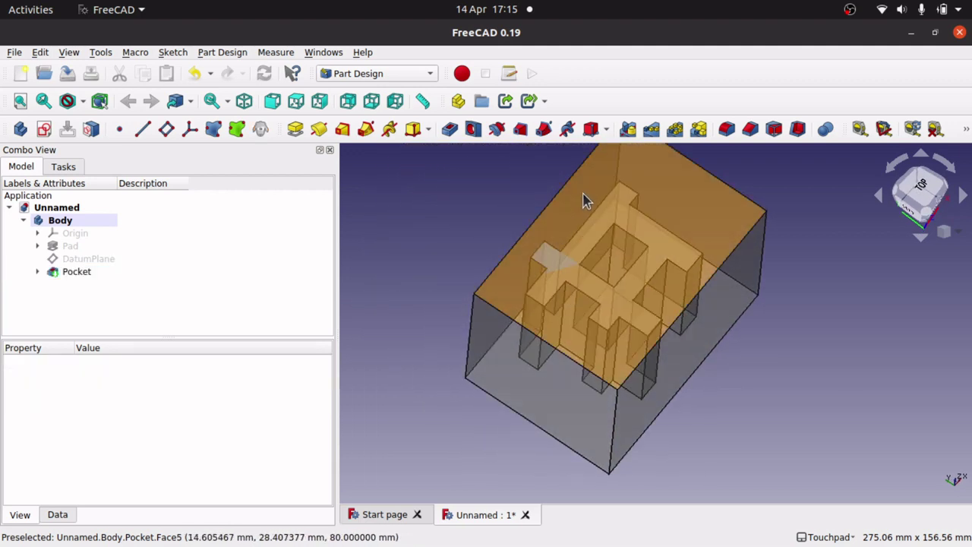
Step: Sketch a rectangle on the block's top face over the lower end of the profile's right-hand vertical bar, and close the sketch
alt+drag(640, 310, 655, 281)
click(664, 273)
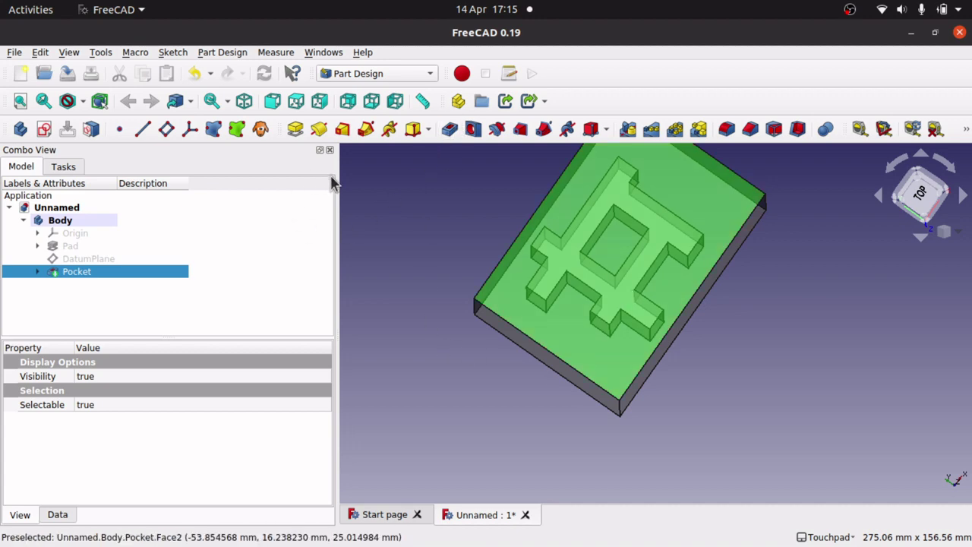
click(44, 129)
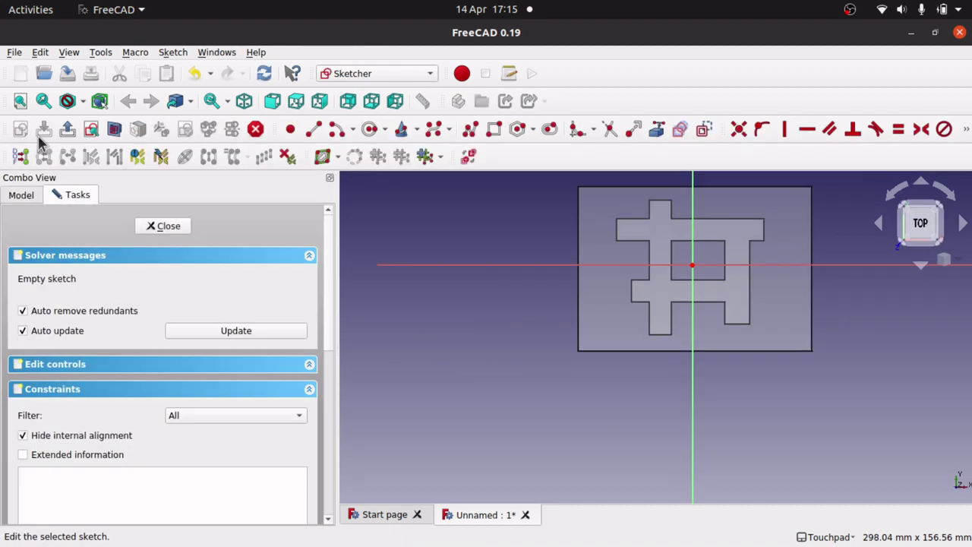
scroll(734, 301, up, 5)
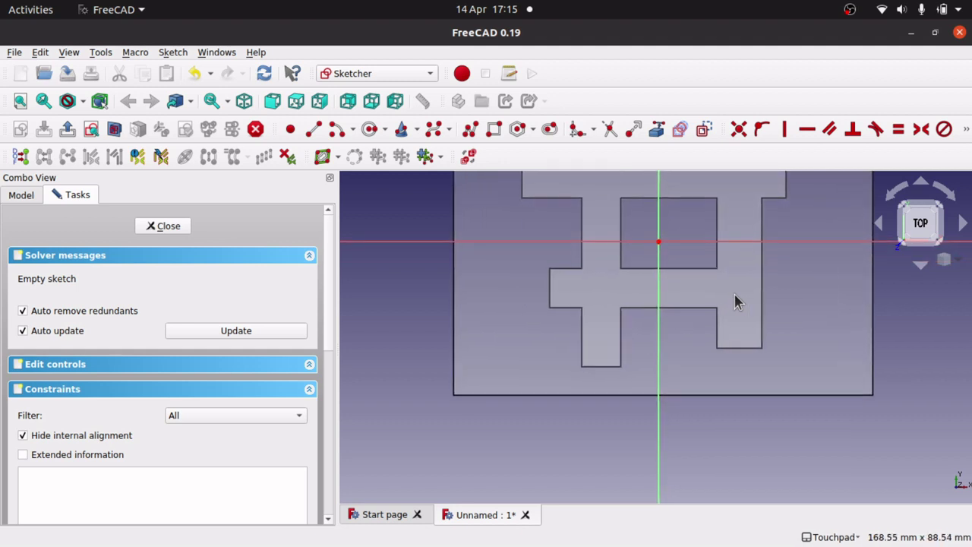
click(493, 129)
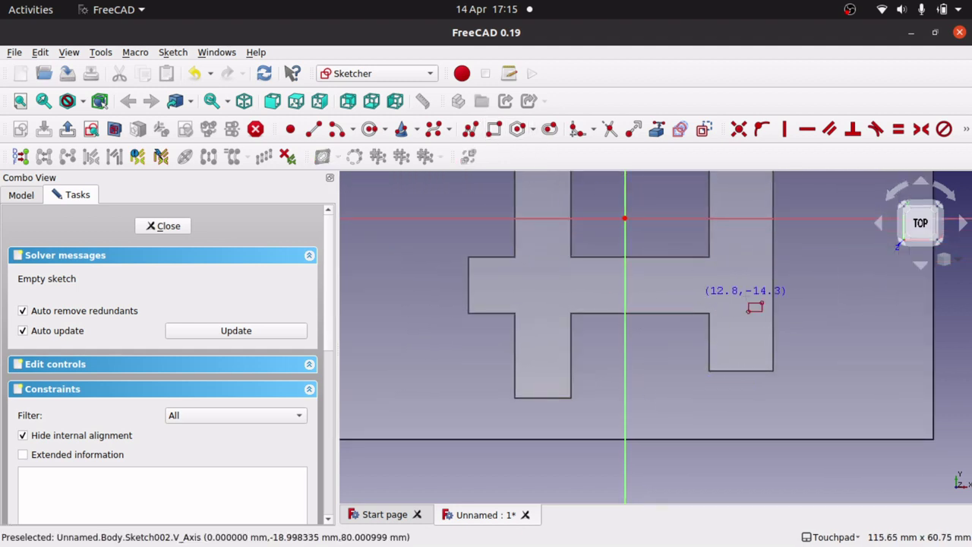
click(709, 313)
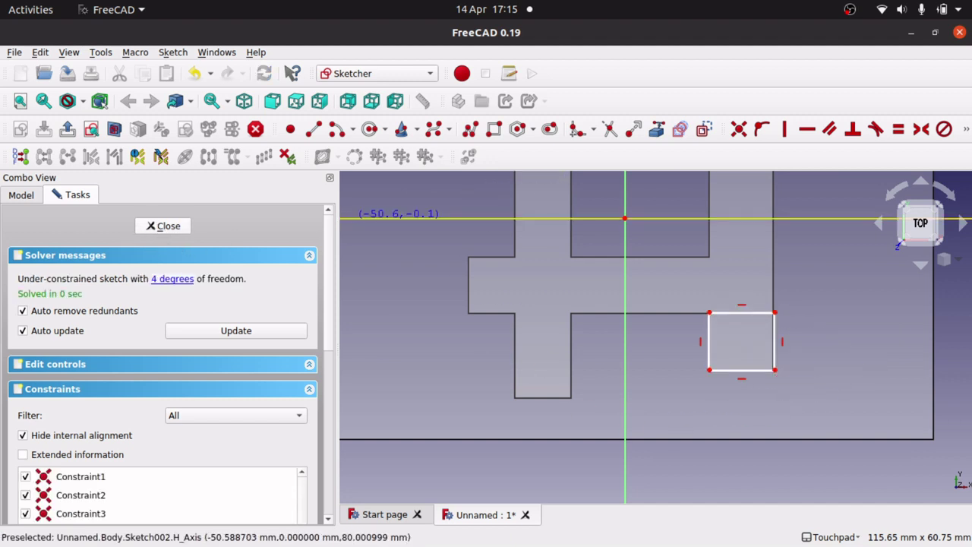
click(163, 227)
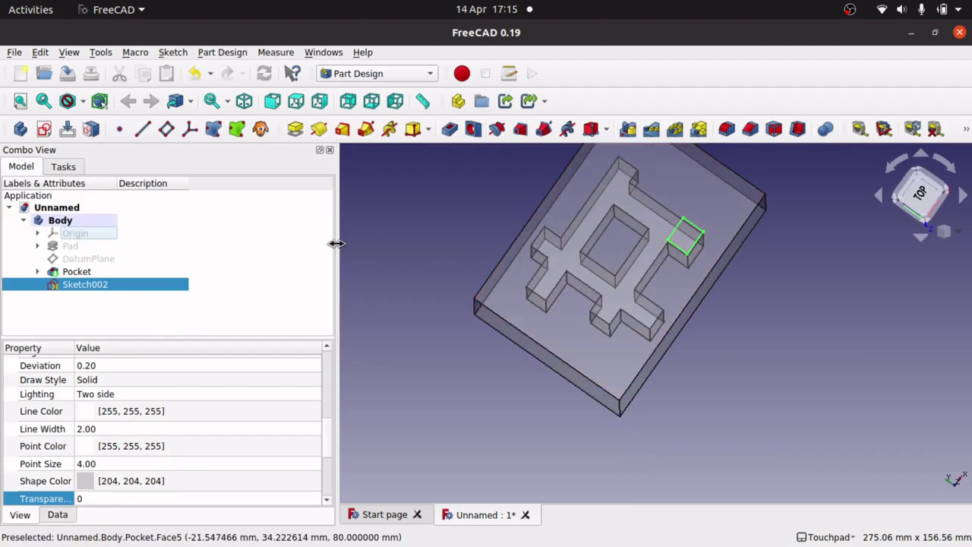
Step: Pocket the top-face rectangle 20 mm deep into the block so that it opens into the internal profile
drag(336, 243, 218, 245)
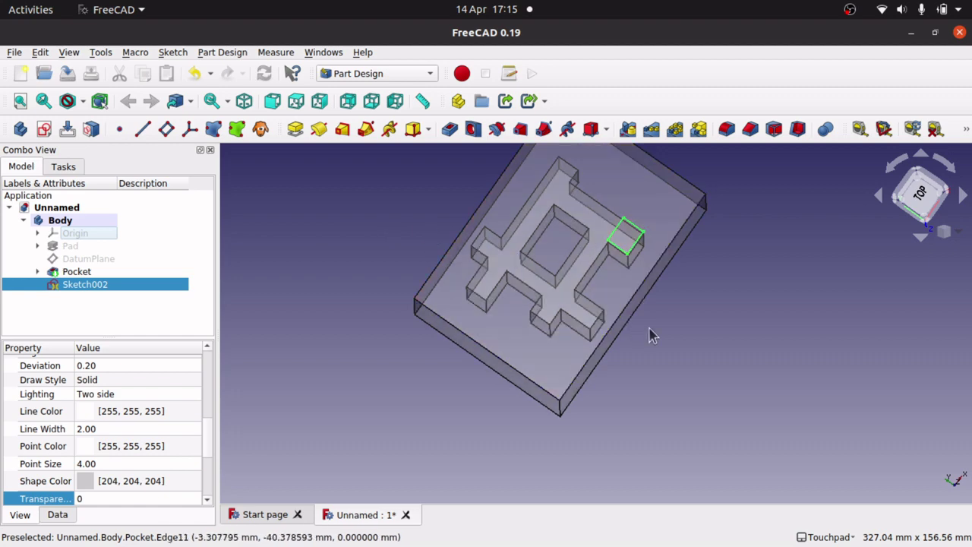
click(690, 341)
scroll(690, 344, up, 3)
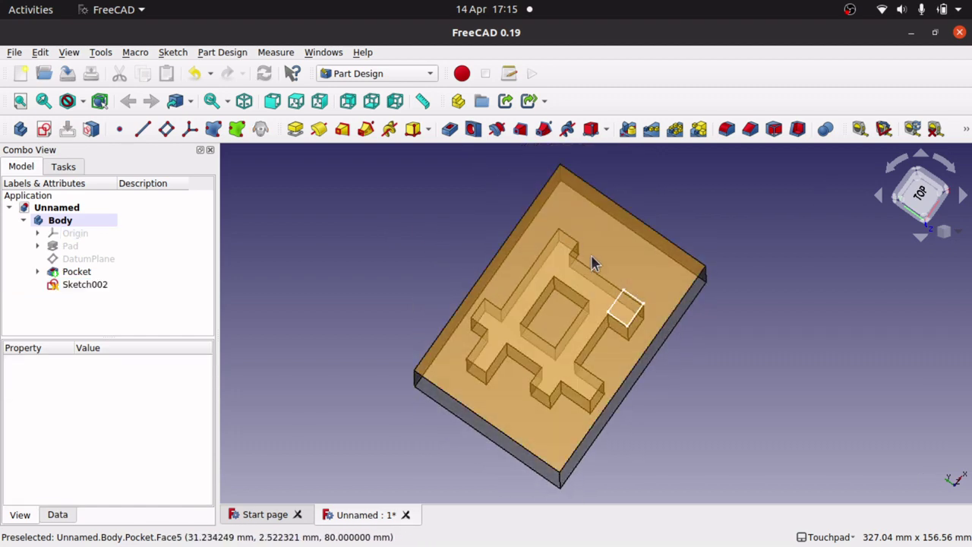
scroll(593, 262, up, 6)
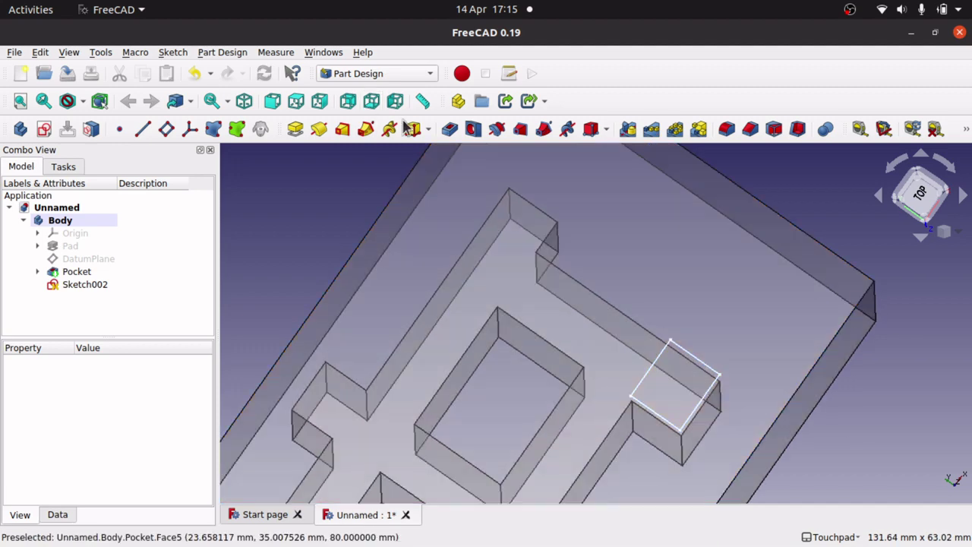
click(449, 131)
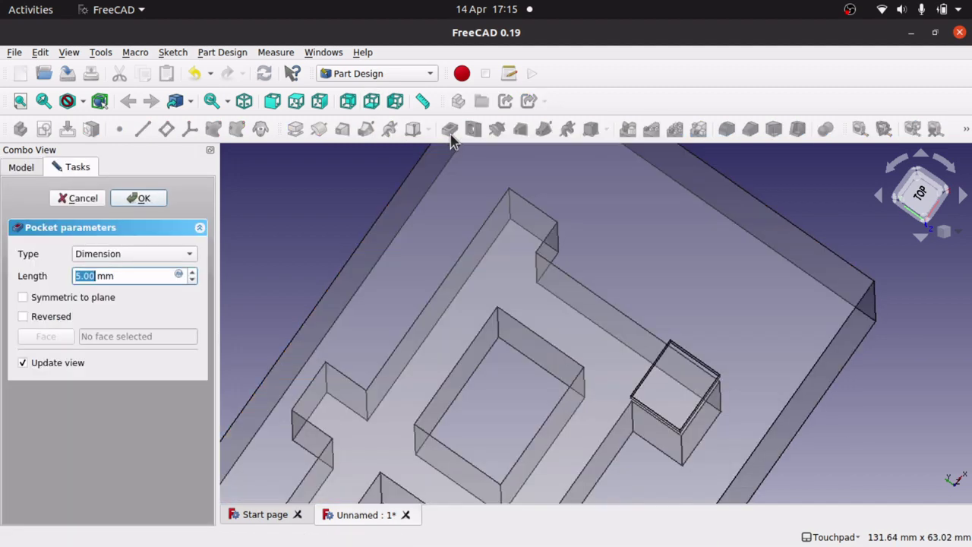
alt+drag(655, 299, 637, 288)
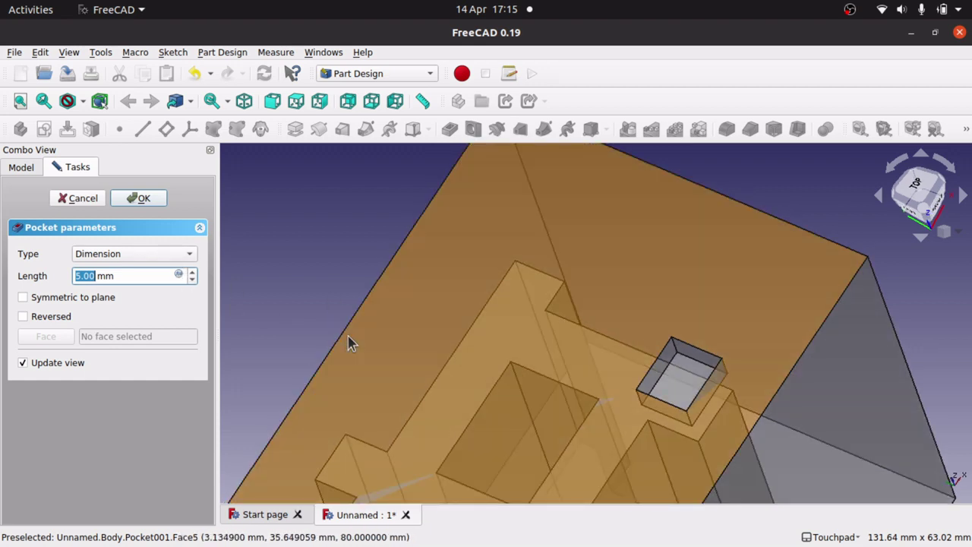
text(2)
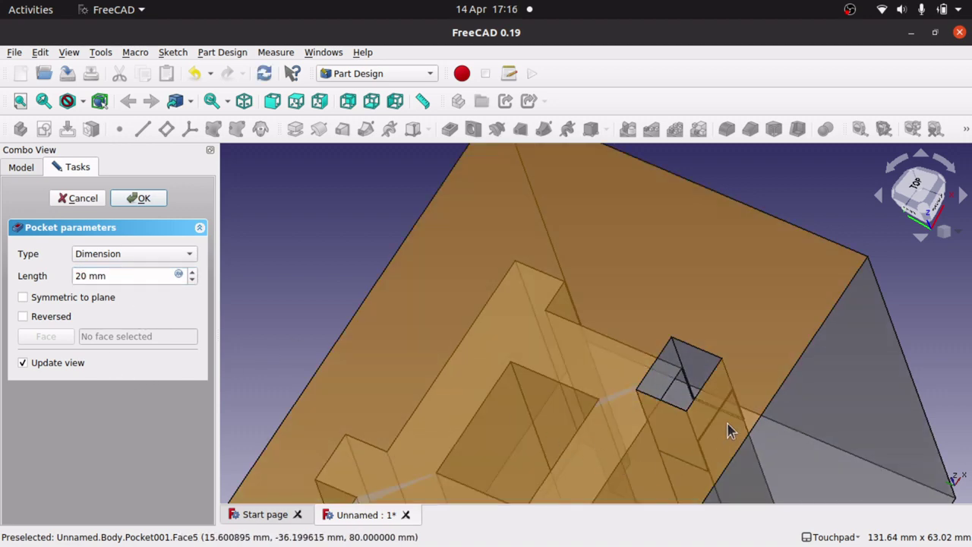
mouse_move(729, 427)
middle_down()
mouse_move(738, 489)
mouse_move(721, 464)
mouse_move(717, 473)
mouse_move(638, 466)
mouse_move(631, 453)
mouse_move(594, 457)
mouse_move(640, 465)
mouse_move(668, 448)
middle_up()
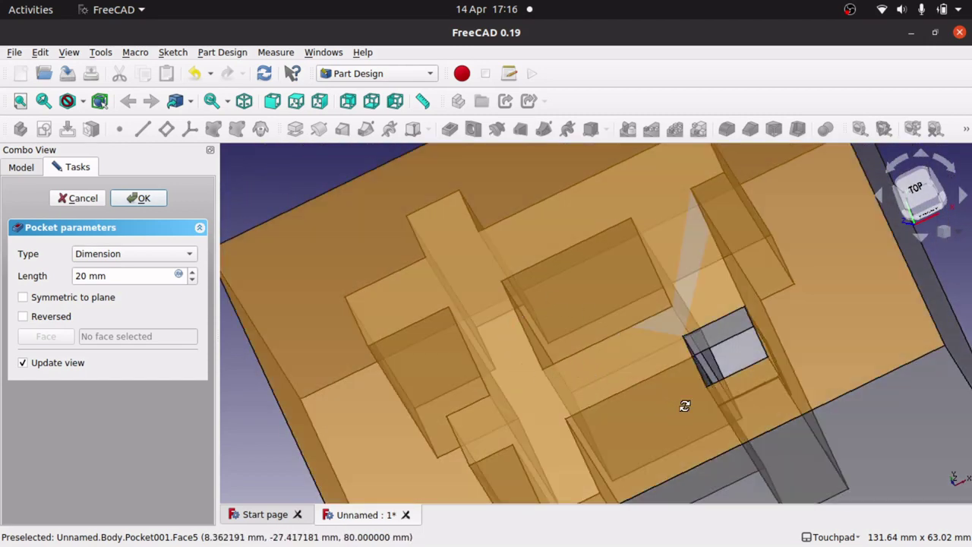
middle_drag(685, 403, 726, 375)
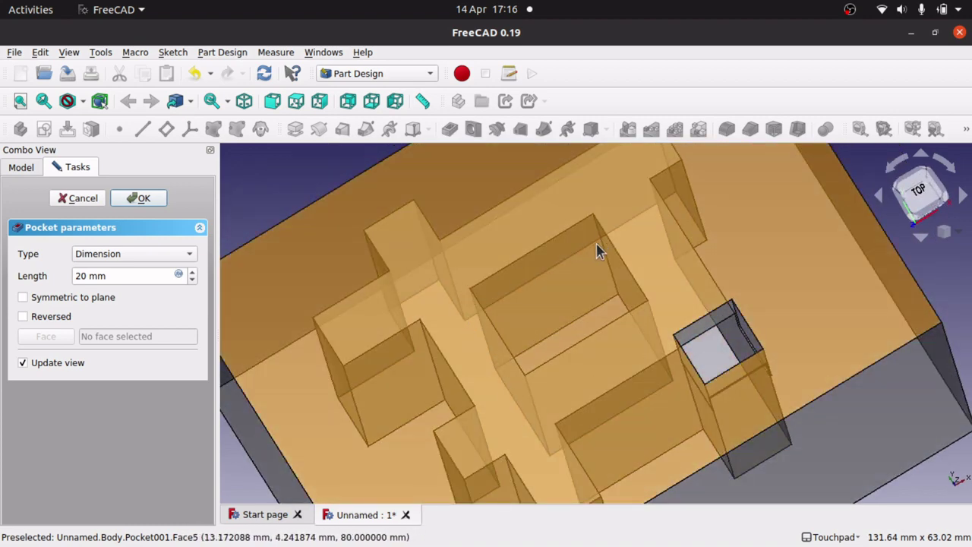
middle_drag(476, 410, 486, 449)
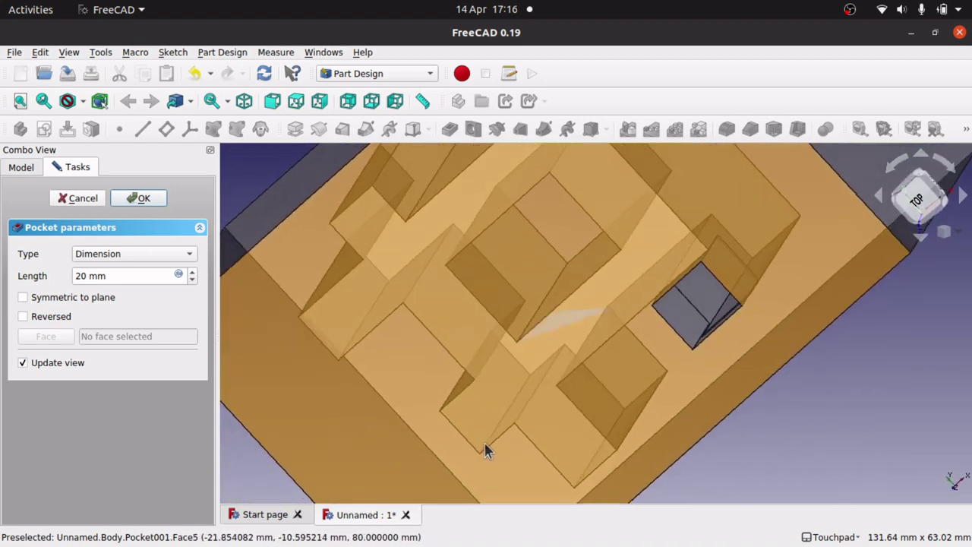
click(138, 198)
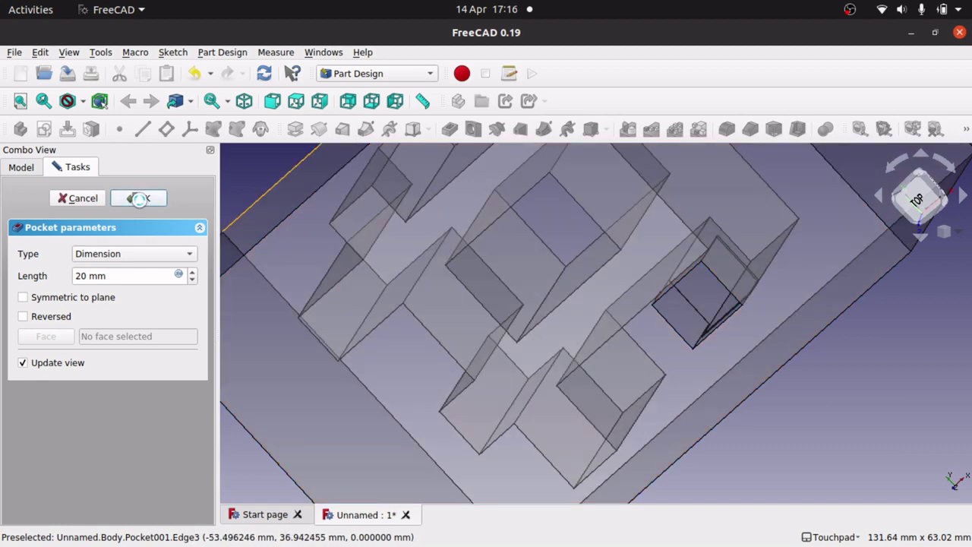
Step: Turn the block over and create a new sketch on its bottom face
middle_drag(315, 206, 544, 318)
scroll(453, 304, down, 8)
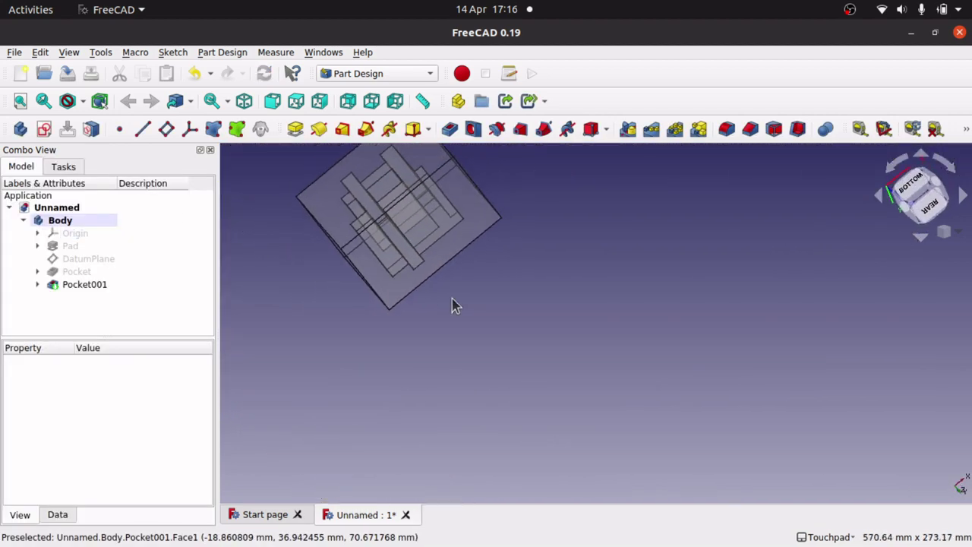
middle_drag(361, 228, 441, 280)
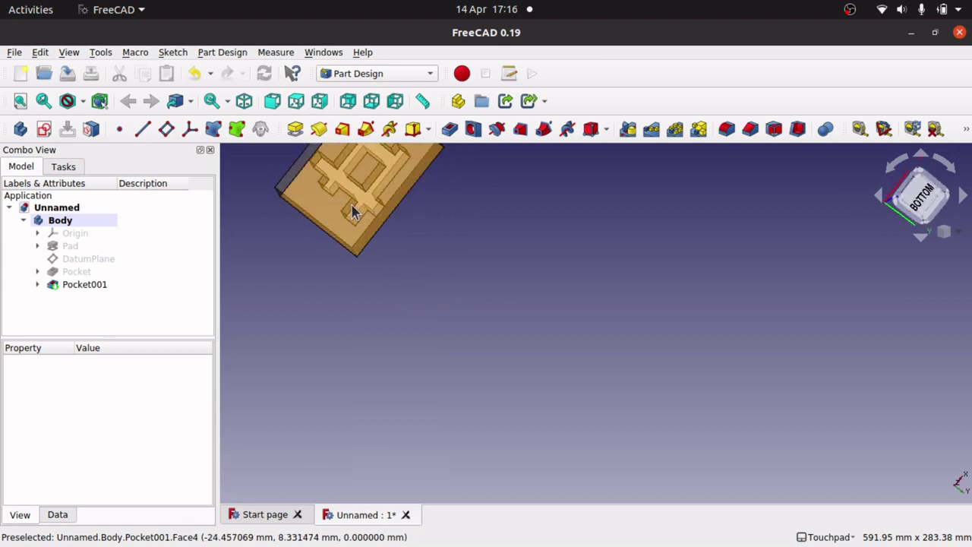
scroll(352, 211, up, 5)
scroll(351, 211, up, 4)
middle_drag(436, 208, 490, 200)
click(509, 217)
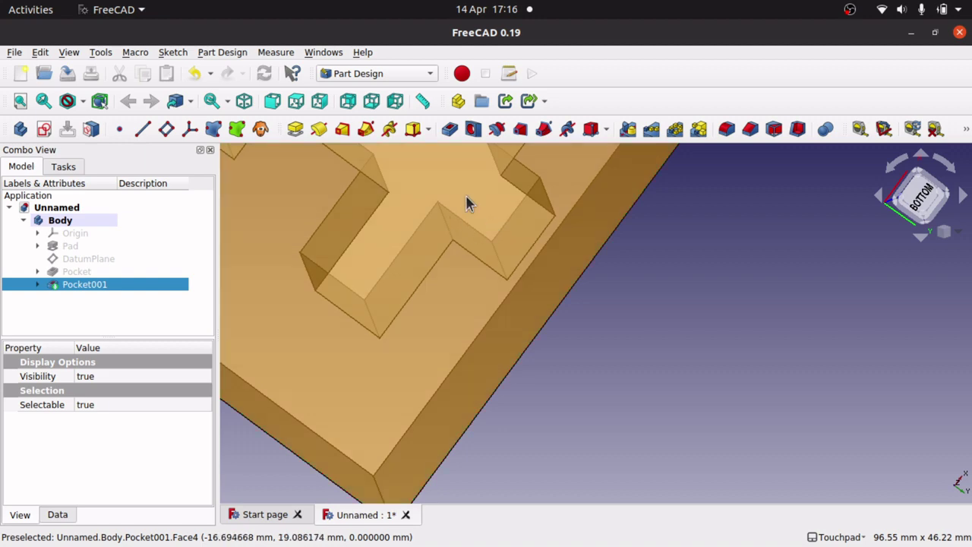
click(459, 175)
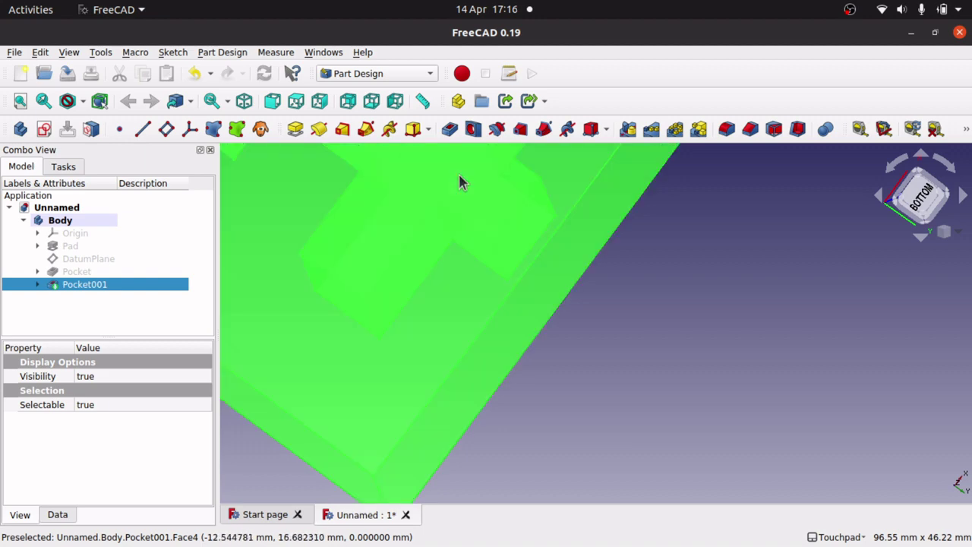
click(756, 257)
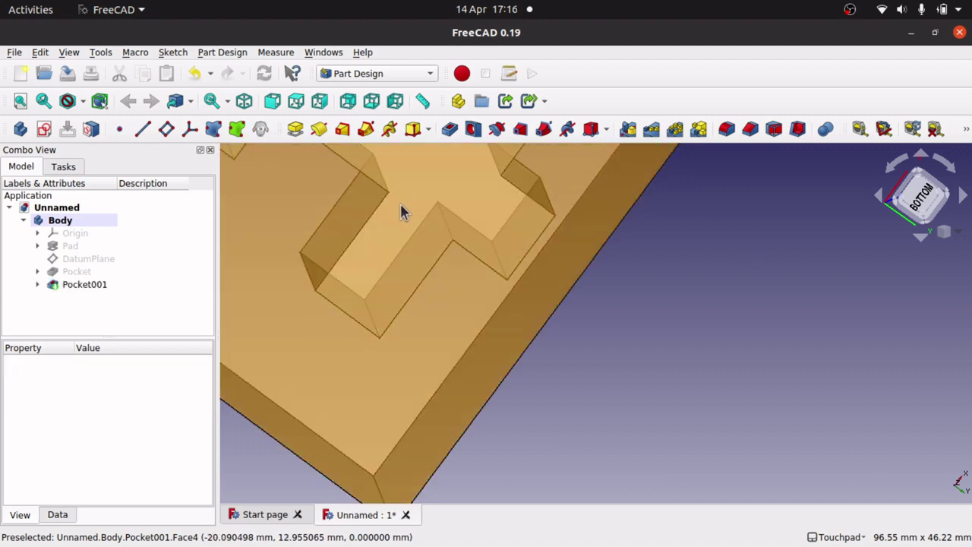
click(403, 210)
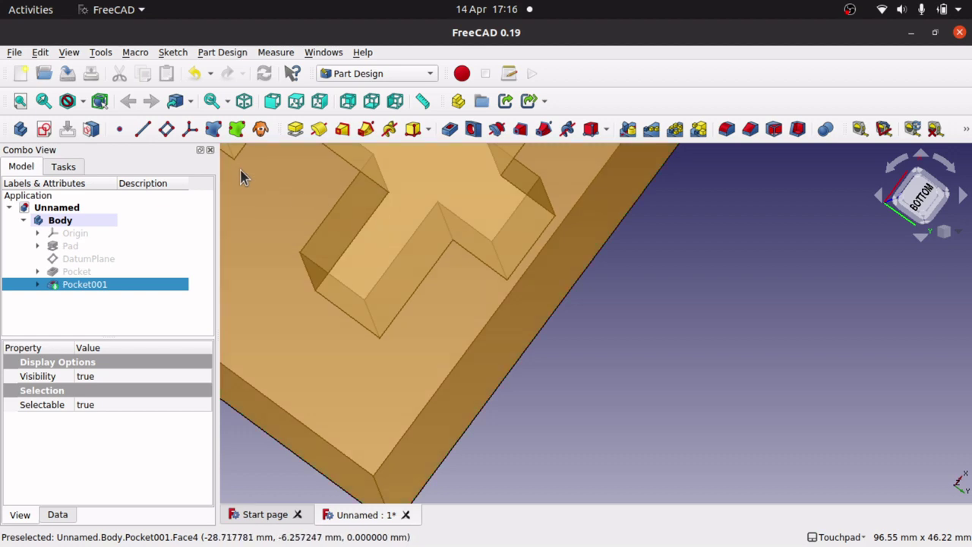
click(44, 128)
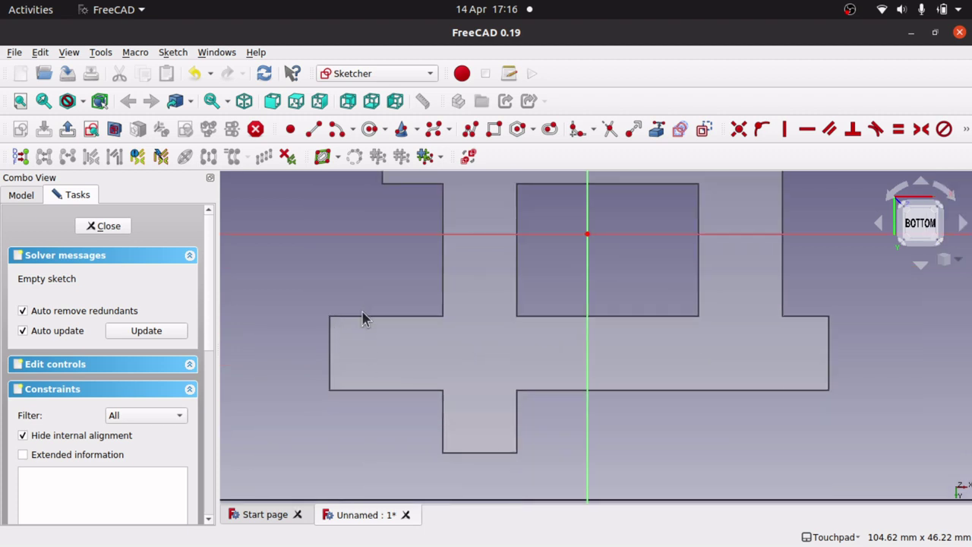
Step: Draw a rectangle over the left end of the profile's lower horizontal bar and close the sketch
click(493, 128)
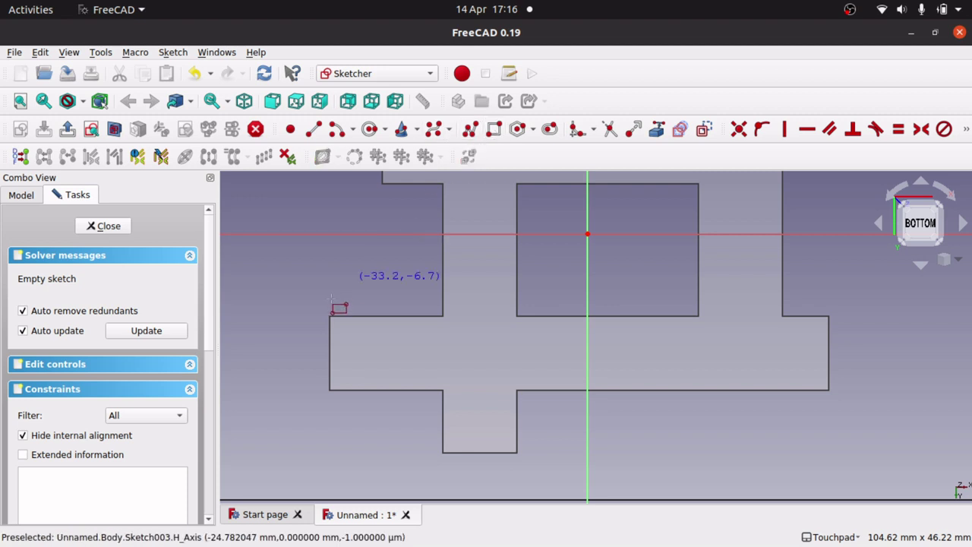
click(329, 316)
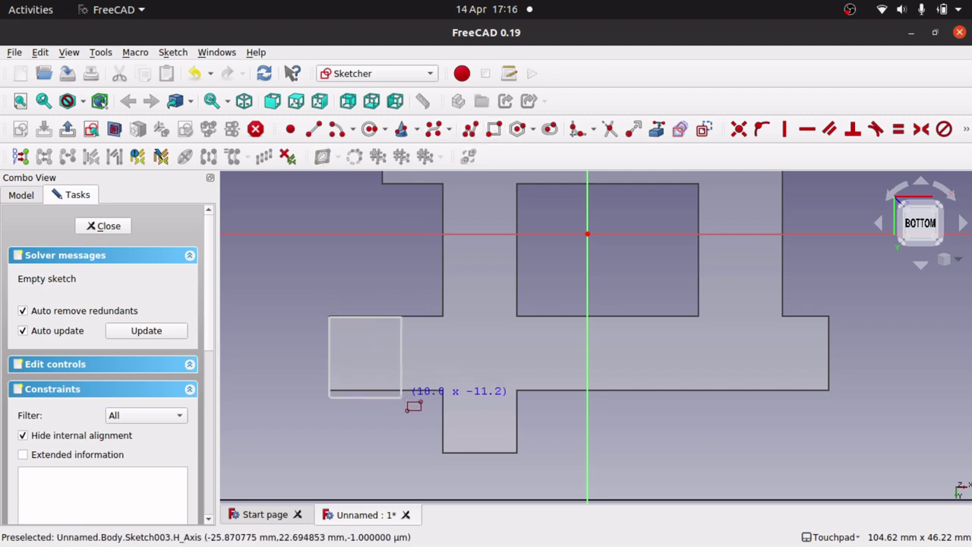
click(410, 391)
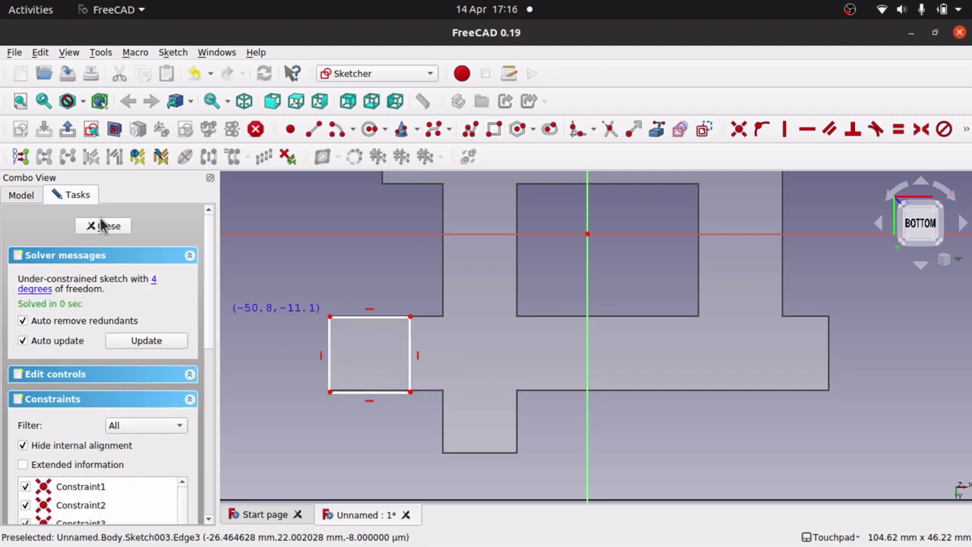
click(104, 225)
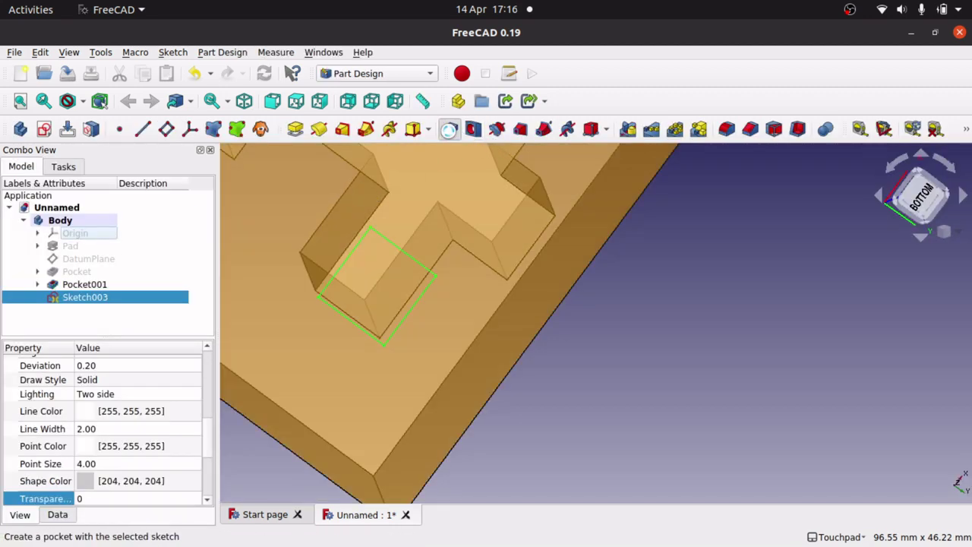
Step: Pocket the bottom-face rectangle 10 mm deep into the block and accept the pocket
click(449, 129)
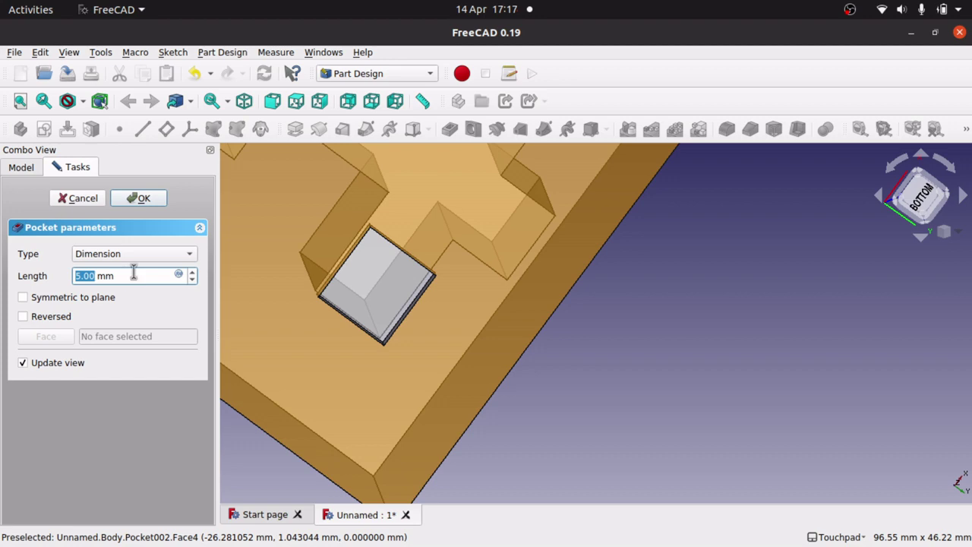
text(10)
click(127, 311)
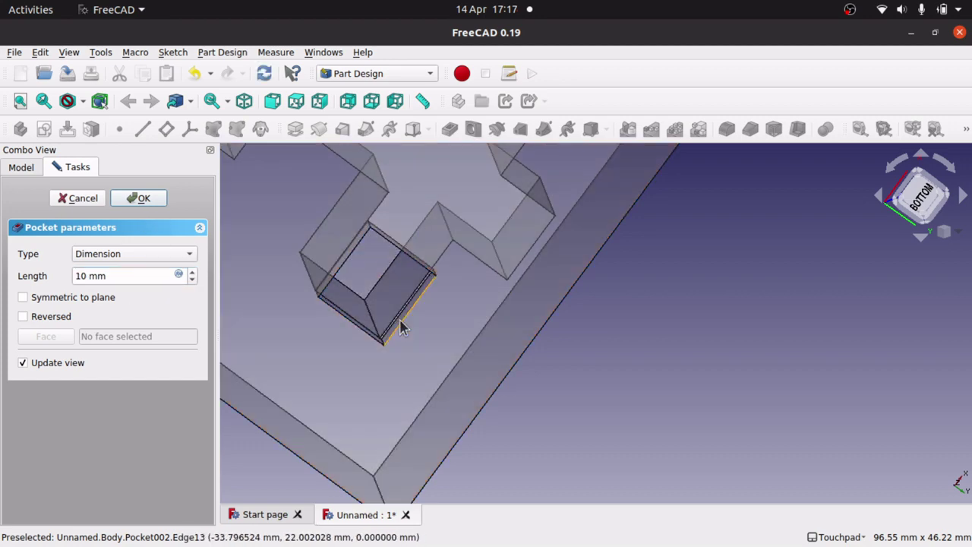
alt+drag(399, 319, 391, 268)
middle_drag(391, 268, 431, 280)
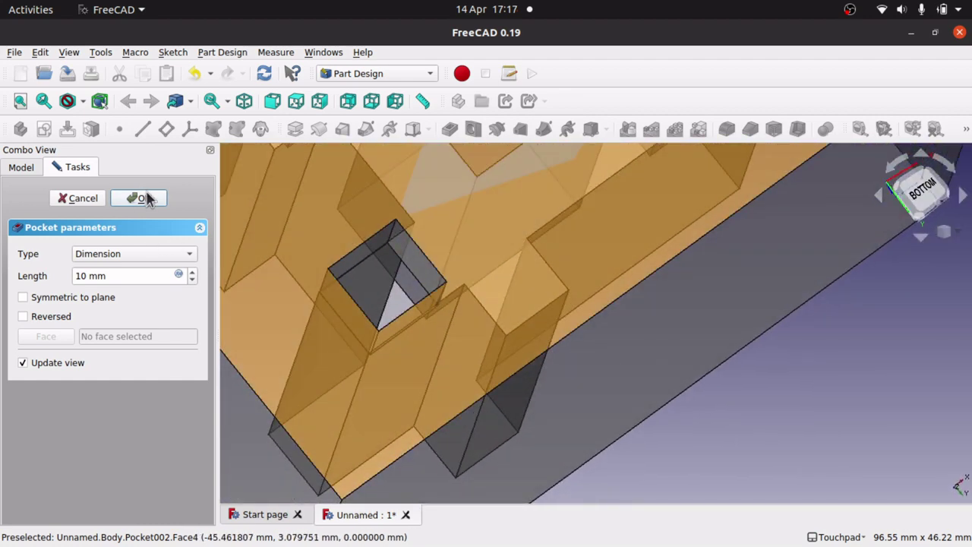
click(144, 198)
Step: Examine the internal cavity and its top and bottom openings through the transparent block from several angles
scroll(505, 258, down, 4)
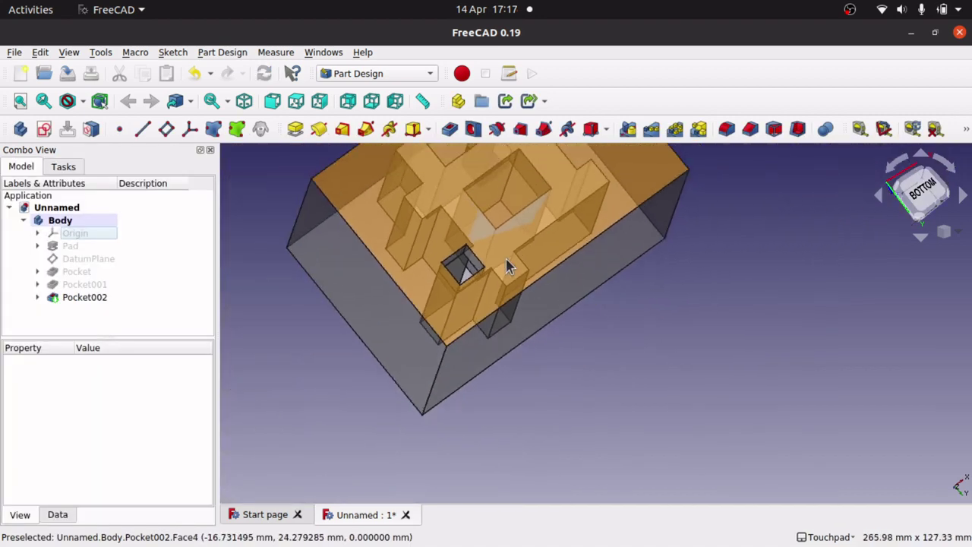
middle_drag(509, 266, 527, 305)
key(Right)
key(Right)
key(Up)
key(Up)
key(Up)
key(Up)
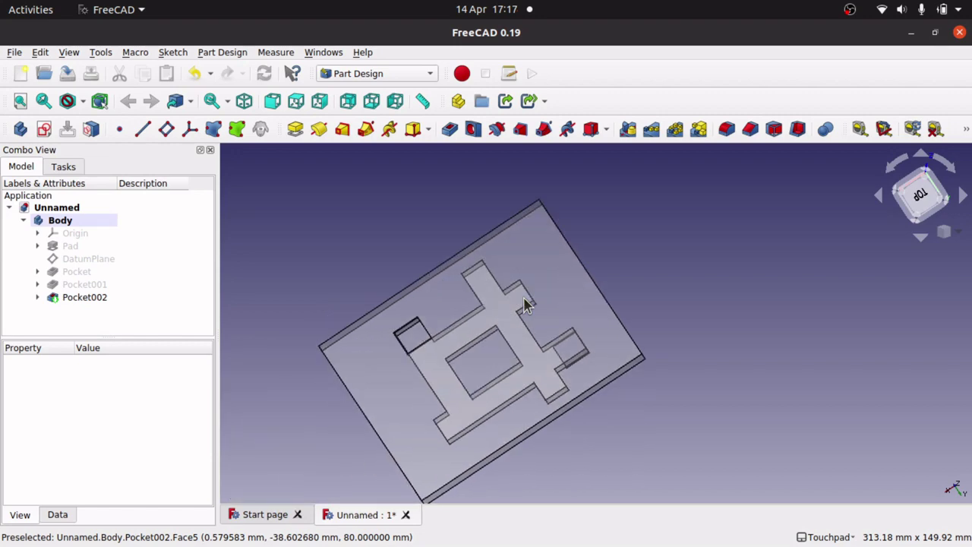
key(Right)
middle_drag(569, 347, 573, 304)
shift+drag(573, 304, 574, 312)
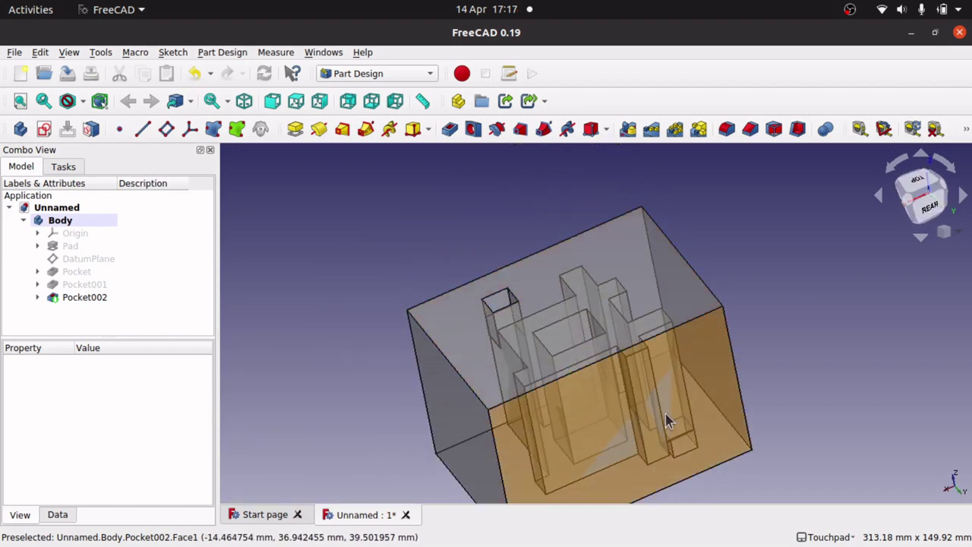
middle_drag(494, 271, 560, 319)
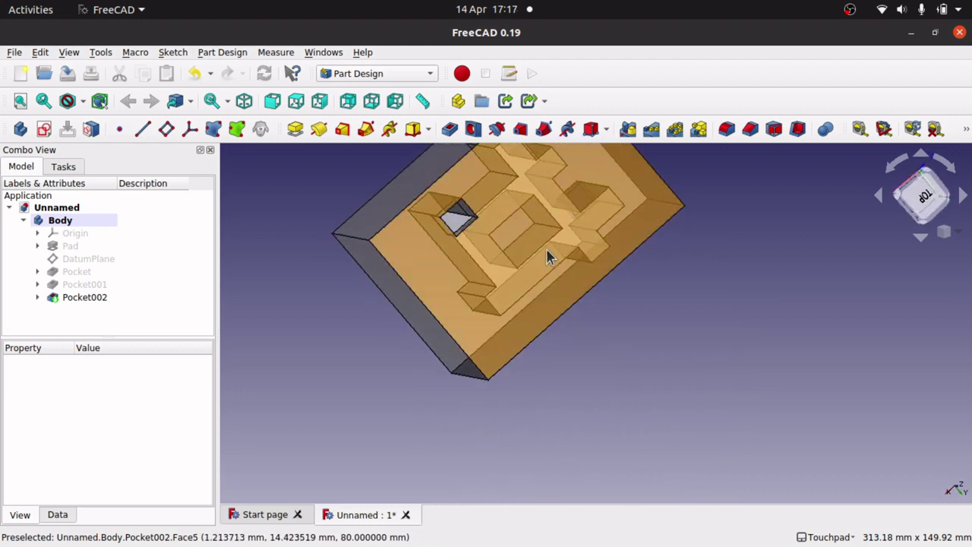
middle_drag(614, 284, 596, 269)
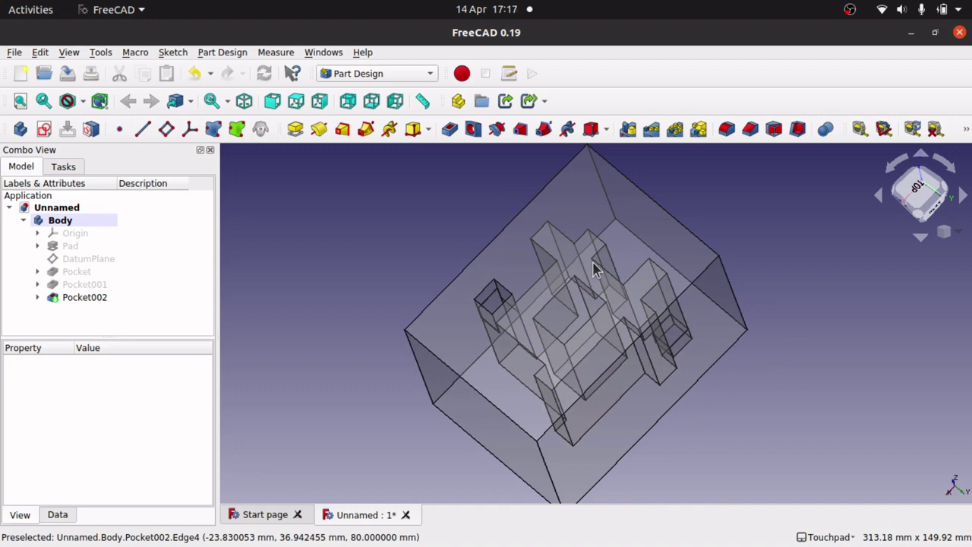
middle_drag(596, 269, 514, 263)
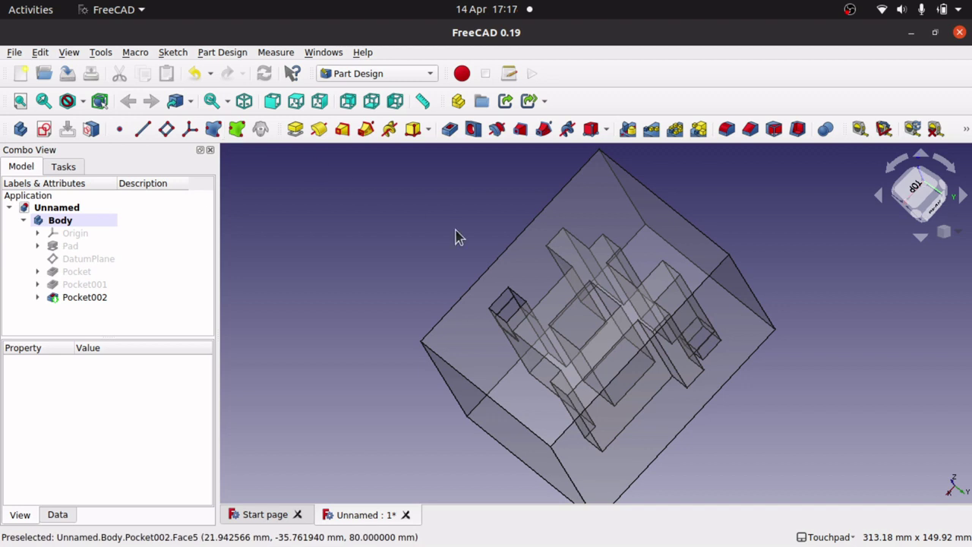
middle_drag(384, 235, 423, 238)
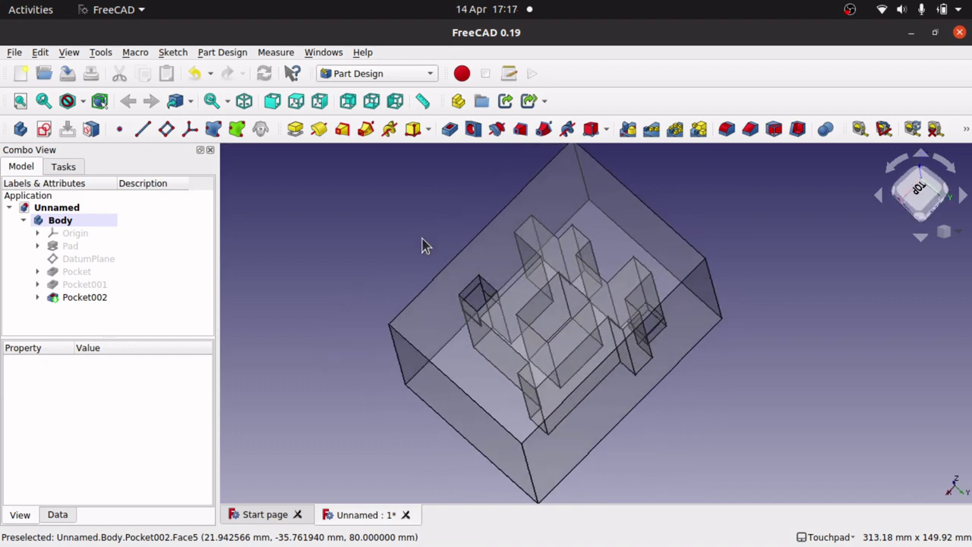